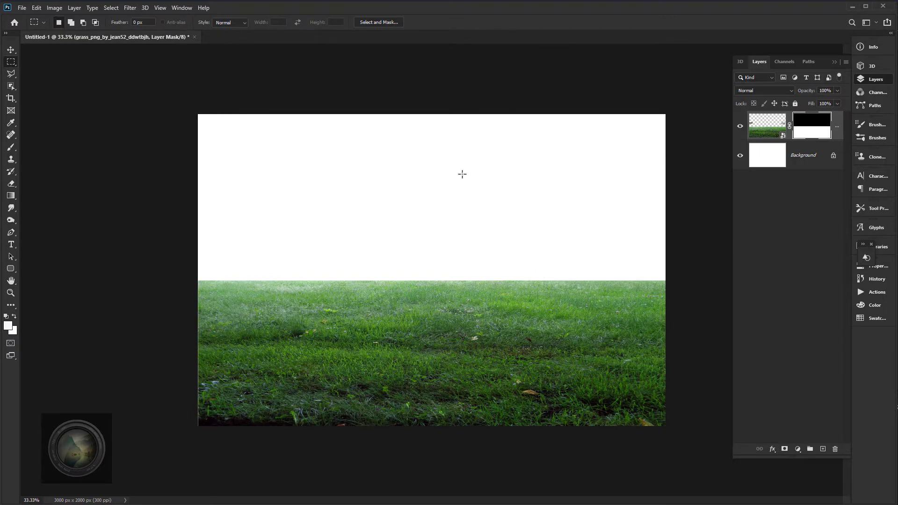
# Fade the grass layer mask's upper edge into the white background with a linear black-to-transparent gradient
pyautogui.click(11, 196)
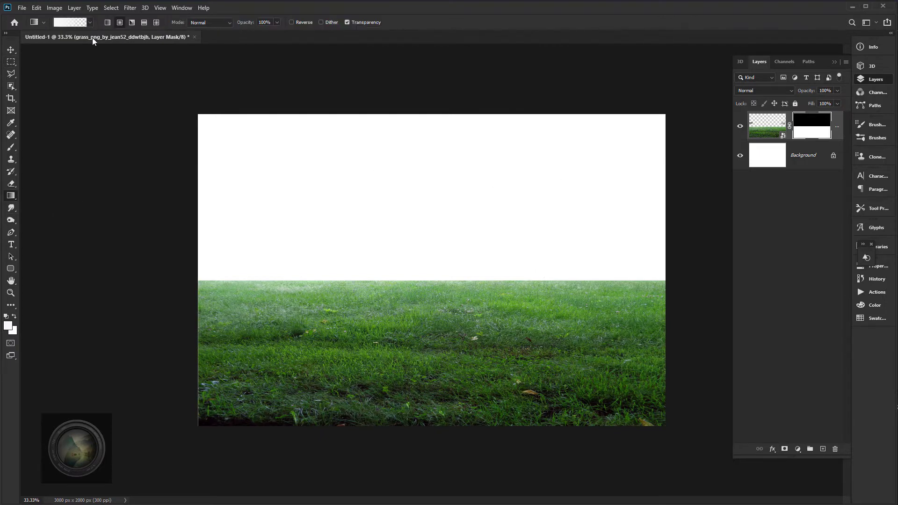
pyautogui.click(8, 326)
pyautogui.click(678, 499)
pyautogui.click(834, 345)
pyautogui.moveTo(438, 256)
pyautogui.mouseDown()
pyautogui.moveTo(441, 337)
pyautogui.moveTo(440, 308)
pyautogui.moveTo(451, 311)
pyautogui.mouseUp()
pyautogui.hotkey('ctrl', 'z')
pyautogui.click(107, 23)
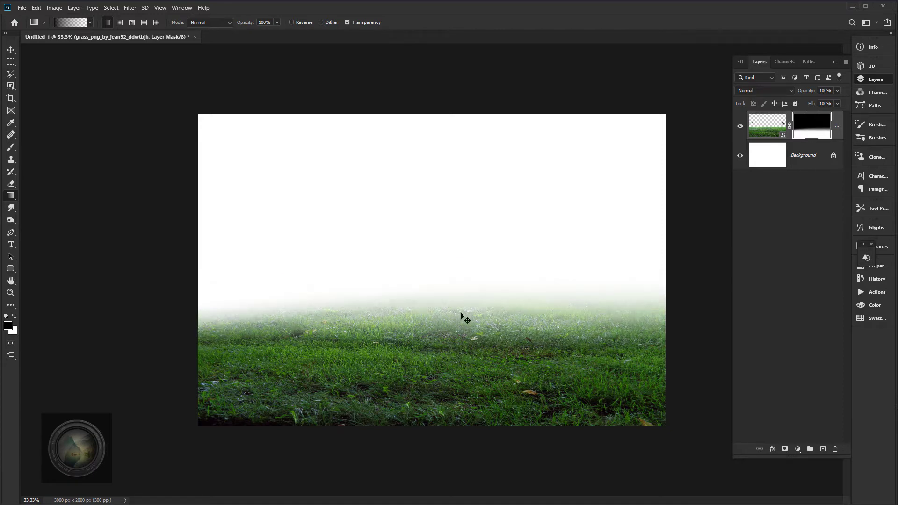
# Place the rocky landscape image from ACDSee Photo Studio into the composition, enlarged and moved lower over the grass
pyautogui.hotkey('alt', 'Tab')
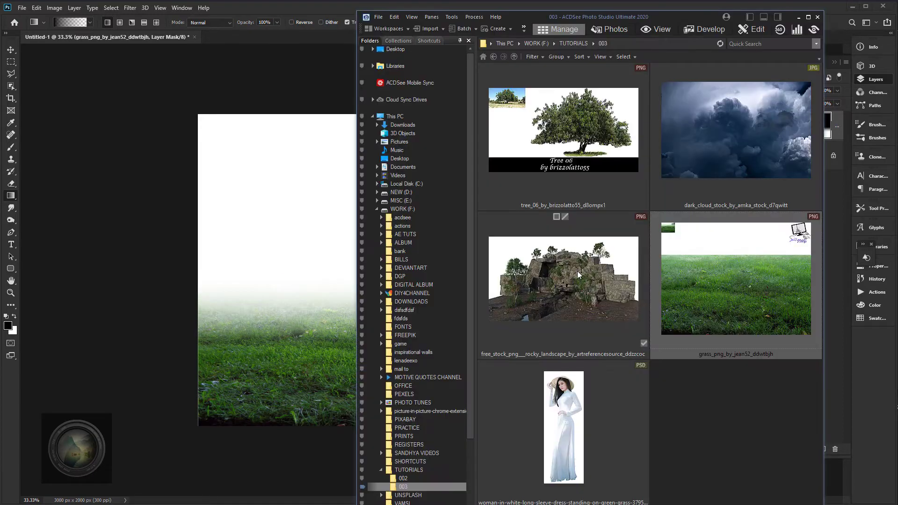
pyautogui.moveTo(589, 288); pyautogui.dragTo(339, 280)
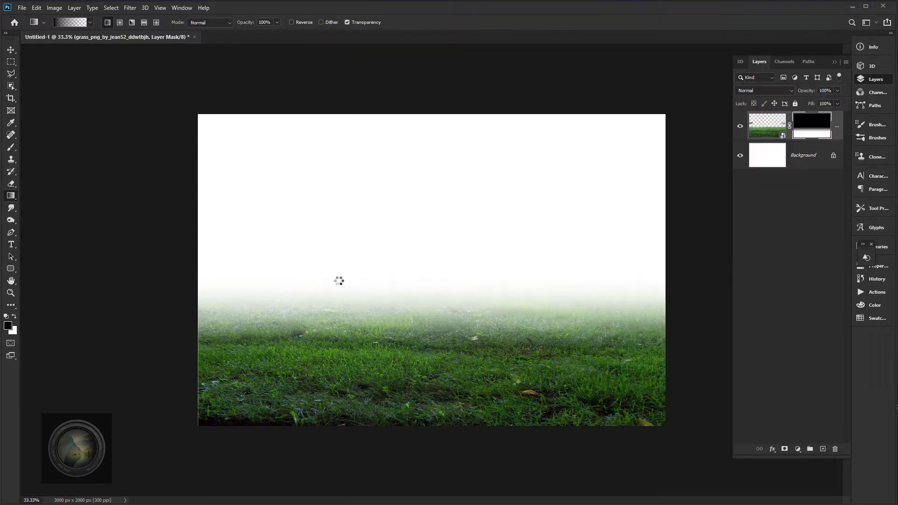
pyautogui.moveTo(662, 139); pyautogui.dragTo(570, 185)
pyautogui.moveTo(491, 241); pyautogui.dragTo(487, 266)
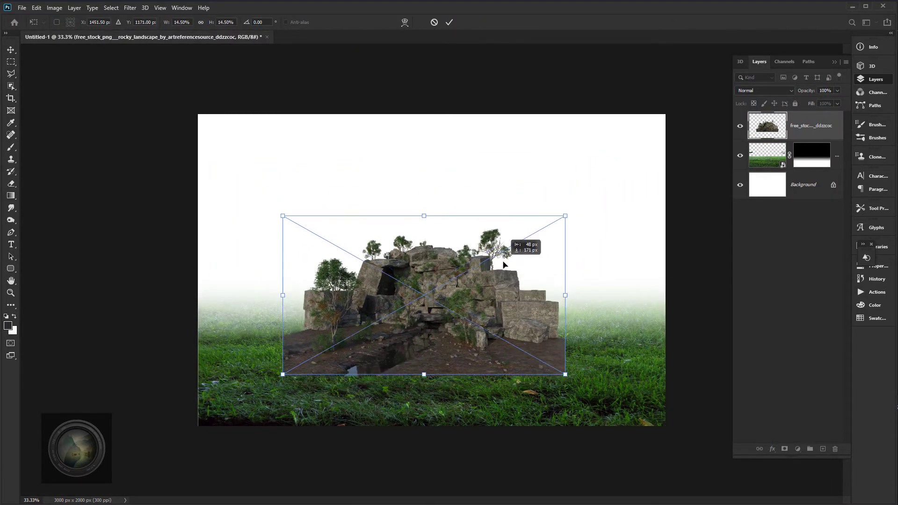
pyautogui.moveTo(567, 215); pyautogui.dragTo(591, 199)
pyautogui.press('Return')
# Put the rock layer beneath the grass layer and shift the rocks slightly up and to the right
pyautogui.hotkey('ctrl', '[')
pyautogui.press('g')
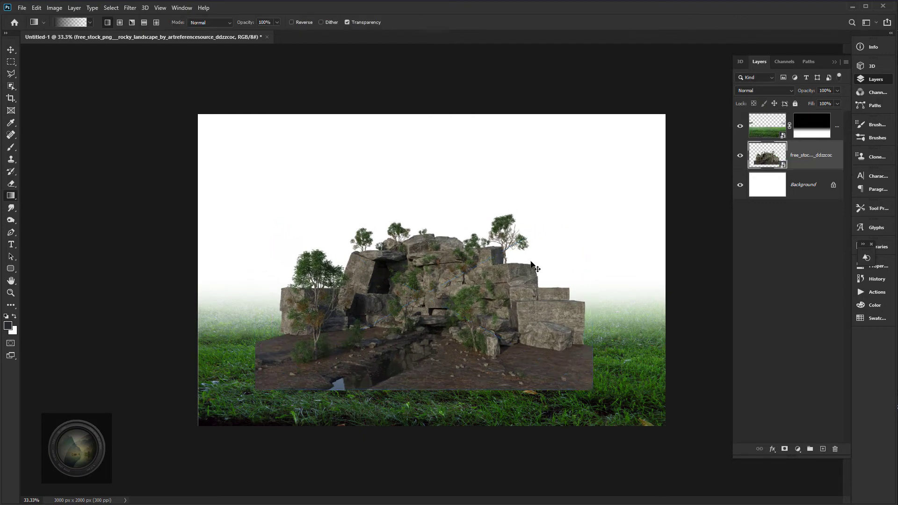
pyautogui.click(472, 293)
pyautogui.click(442, 203)
pyautogui.click(10, 49)
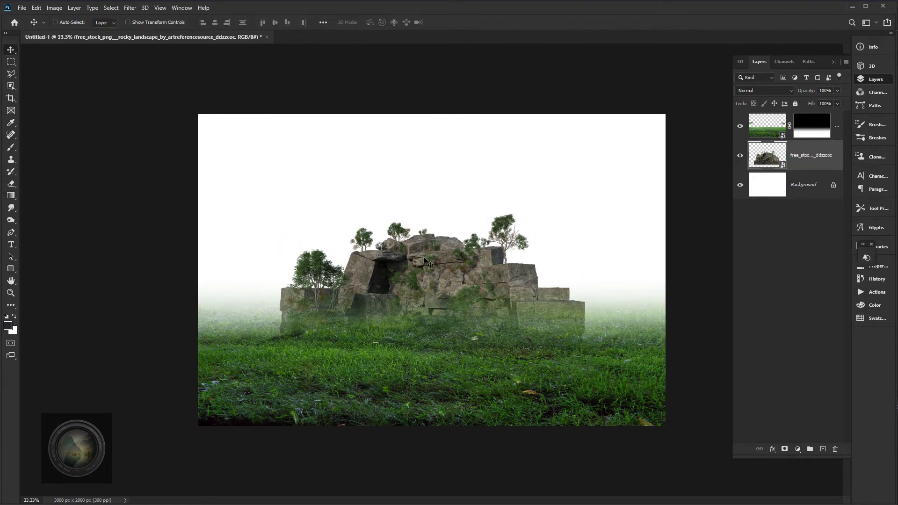
pyautogui.moveTo(454, 278); pyautogui.dragTo(468, 263)
# Add a layer mask to the rock layer and fade the base of the rocks with black-to-transparent gradients
pyautogui.click(785, 449)
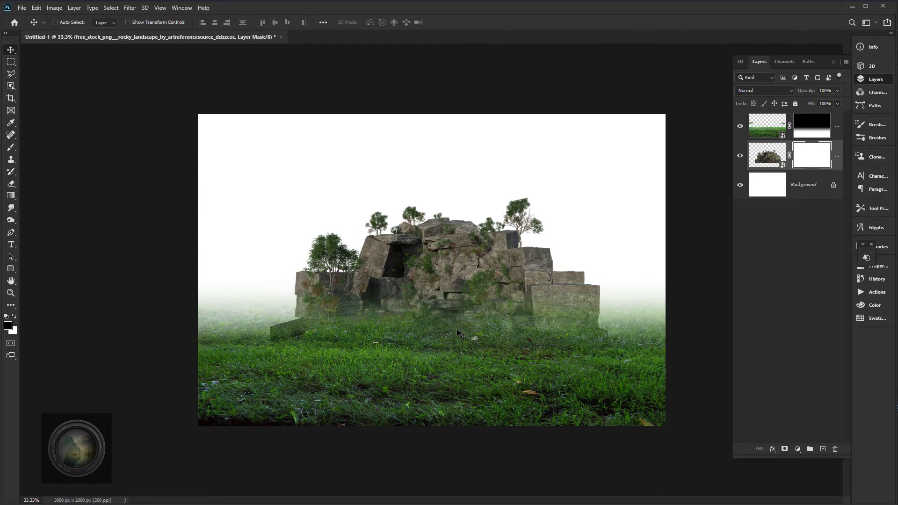
pyautogui.click(11, 195)
pyautogui.moveTo(486, 342); pyautogui.dragTo(487, 302)
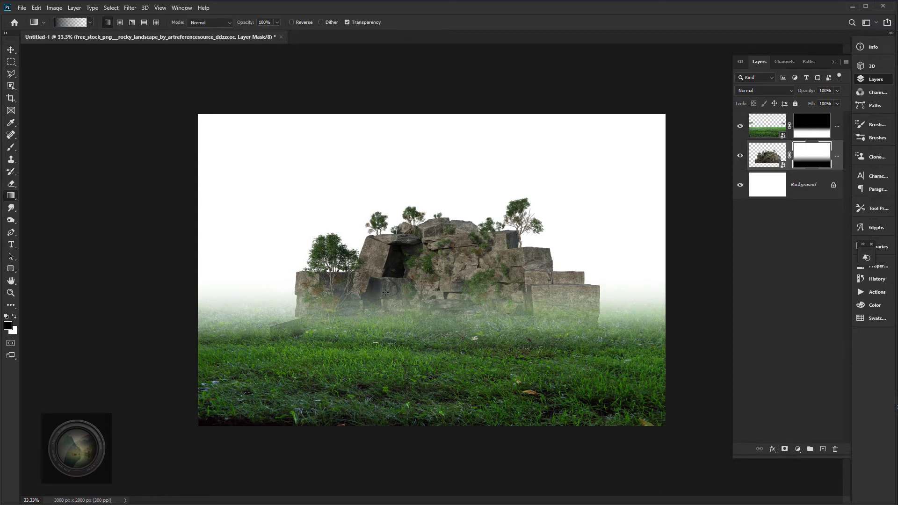
pyautogui.moveTo(385, 293); pyautogui.dragTo(387, 267)
pyautogui.moveTo(621, 319); pyautogui.dragTo(622, 262)
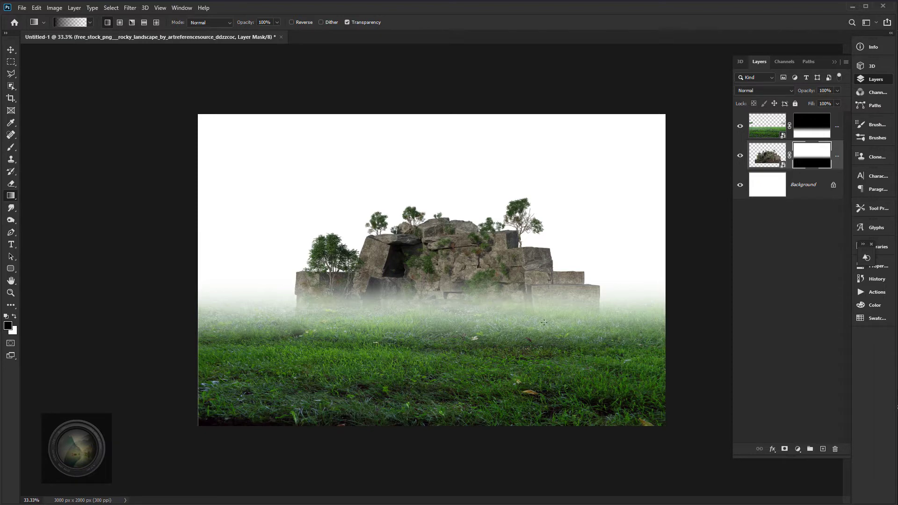
pyautogui.moveTo(544, 322); pyautogui.dragTo(610, 297)
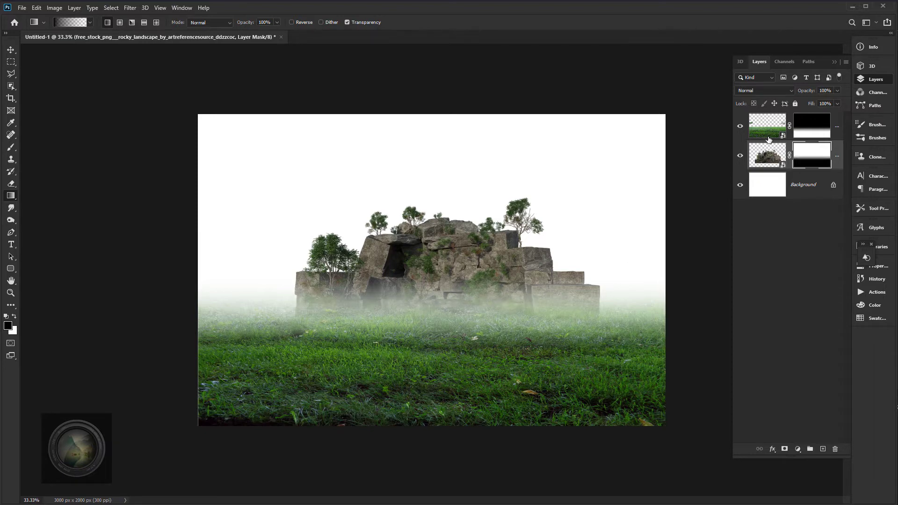
# Place the dark cloud image from ACDSee as the sky, compressed to about 48% height, beneath the rock layer
pyautogui.hotkey('alt', 'Tab')
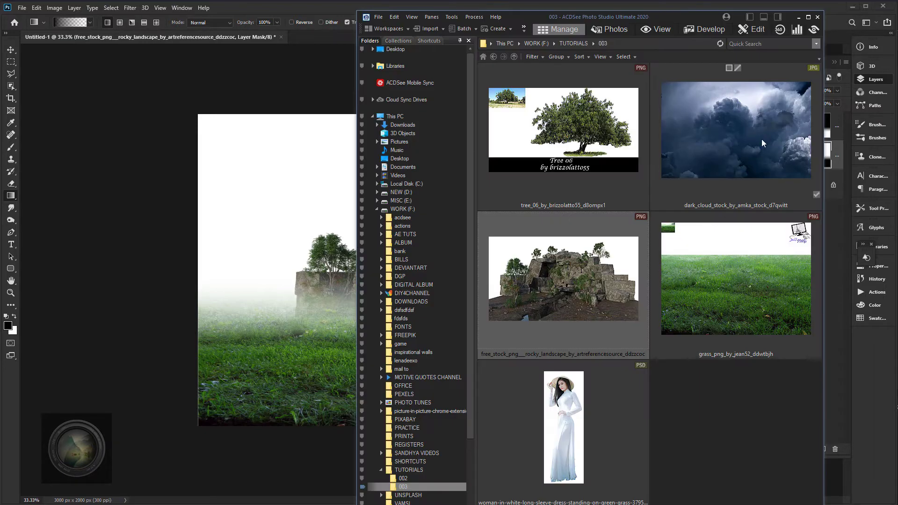
pyautogui.moveTo(758, 140); pyautogui.dragTo(255, 237)
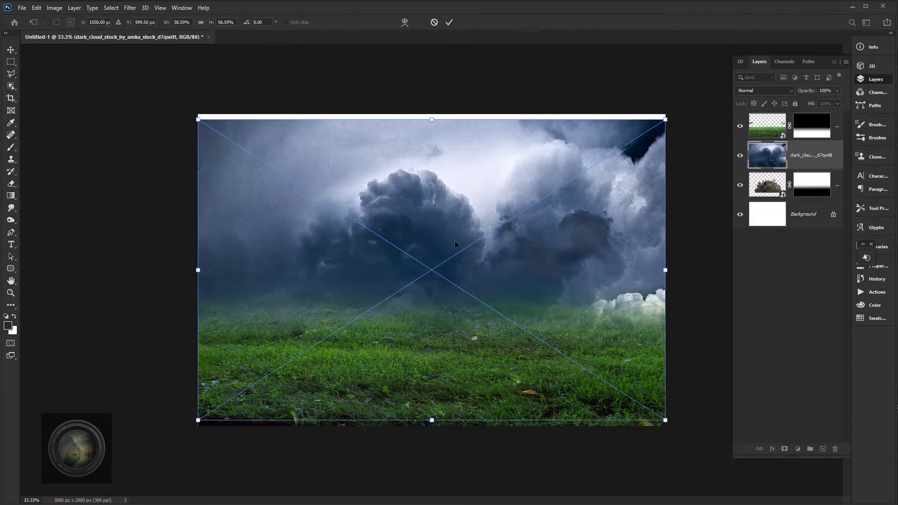
pyautogui.moveTo(451, 241); pyautogui.dragTo(450, 232)
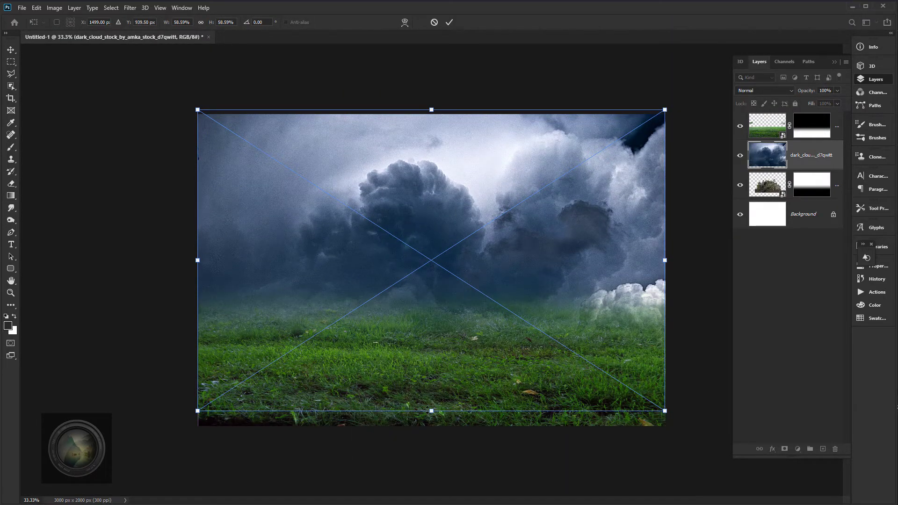
pyautogui.moveTo(431, 410); pyautogui.dragTo(431, 345)
pyautogui.moveTo(432, 110); pyautogui.dragTo(435, 100)
pyautogui.moveTo(437, 244)
pyautogui.mouseDown()
pyautogui.moveTo(436, 232)
pyautogui.moveTo(438, 252)
pyautogui.mouseUp()
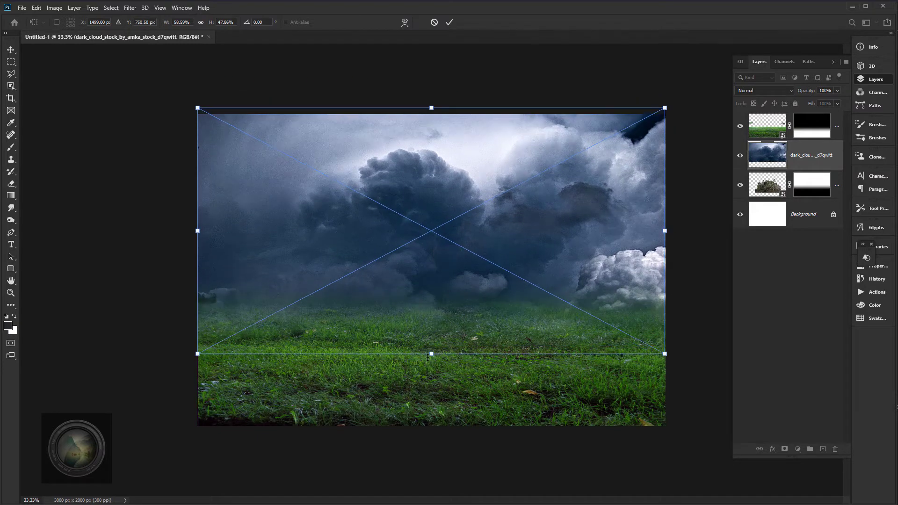
pyautogui.press('g')
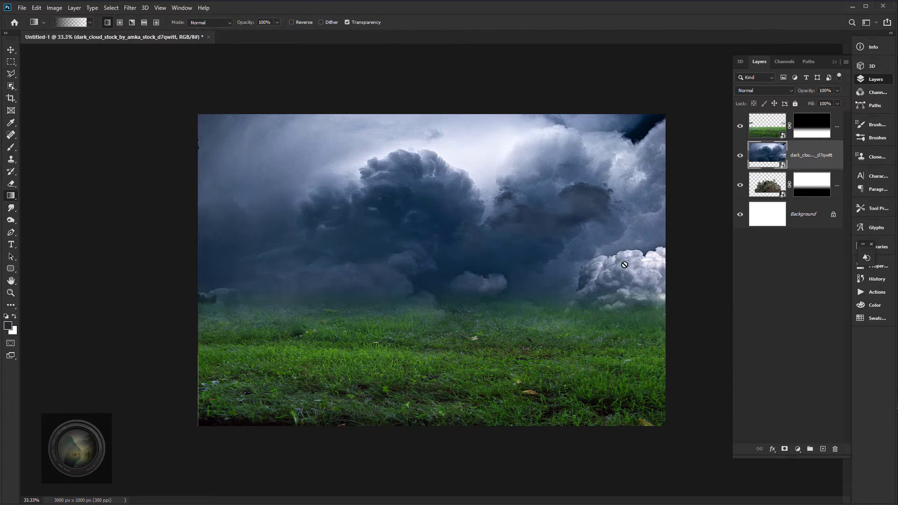
pyautogui.moveTo(815, 163); pyautogui.dragTo(816, 191)
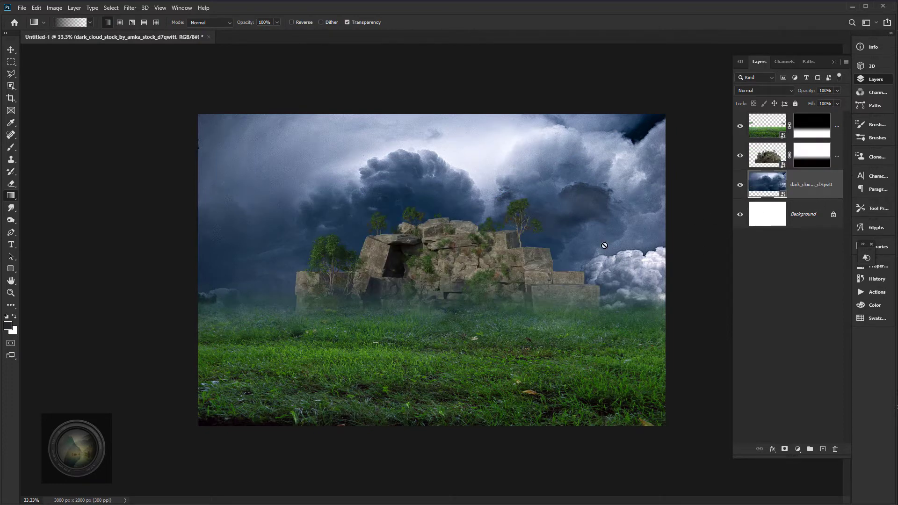
# Place the image of the woman in the white dress from ACDSee, flipped horizontally
pyautogui.hotkey('alt', 'Tab')
pyautogui.moveTo(567, 419); pyautogui.dragTo(369, 245)
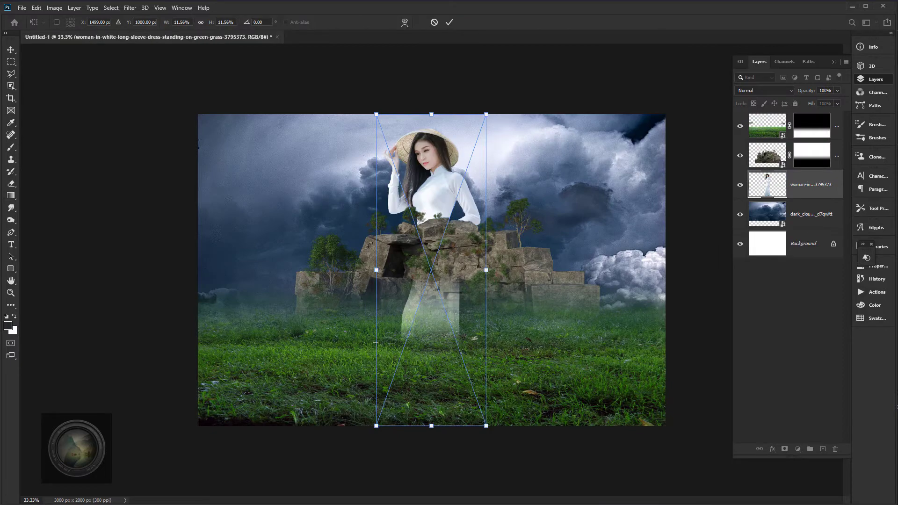
pyautogui.rightClick(443, 206)
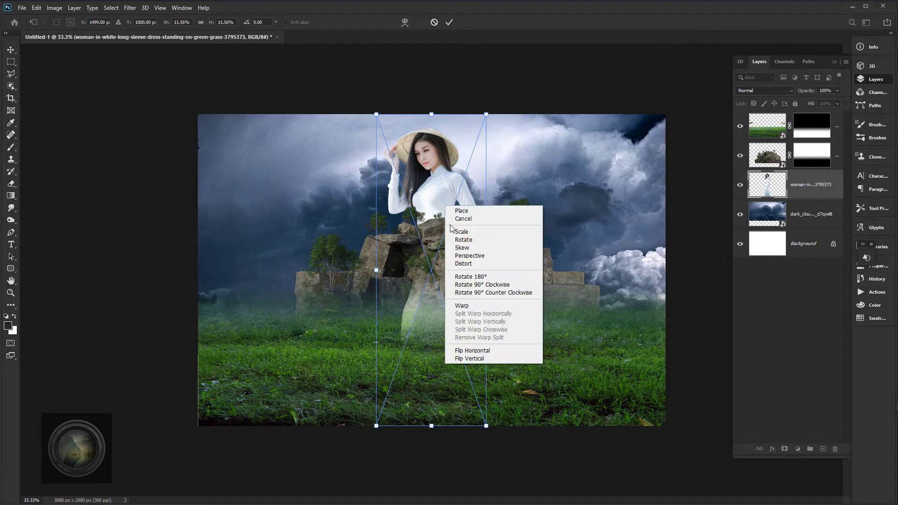
pyautogui.click(472, 348)
pyautogui.press('Return')
pyautogui.press('g')
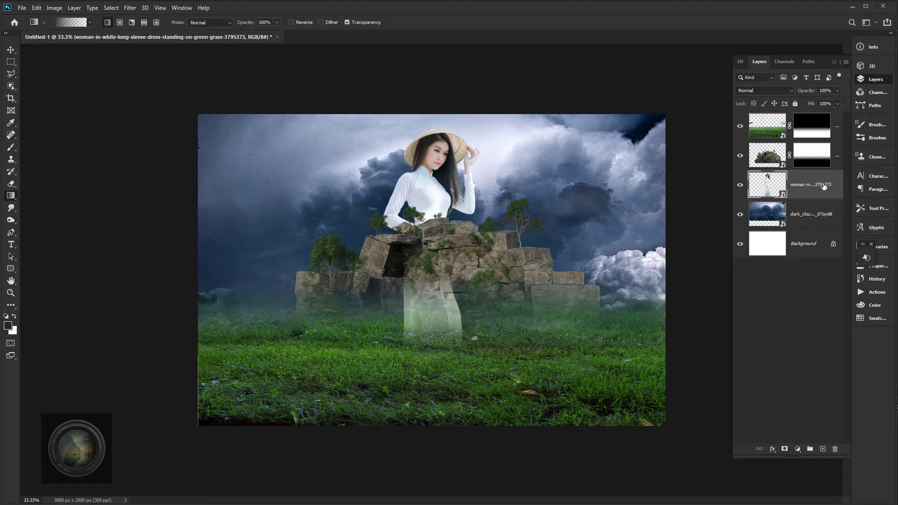
# Move the woman layer above all other layers and scale her down to about 10.1% with Free Transform
pyautogui.hotkey('ctrl', ']')
pyautogui.hotkey('ctrl', ']')
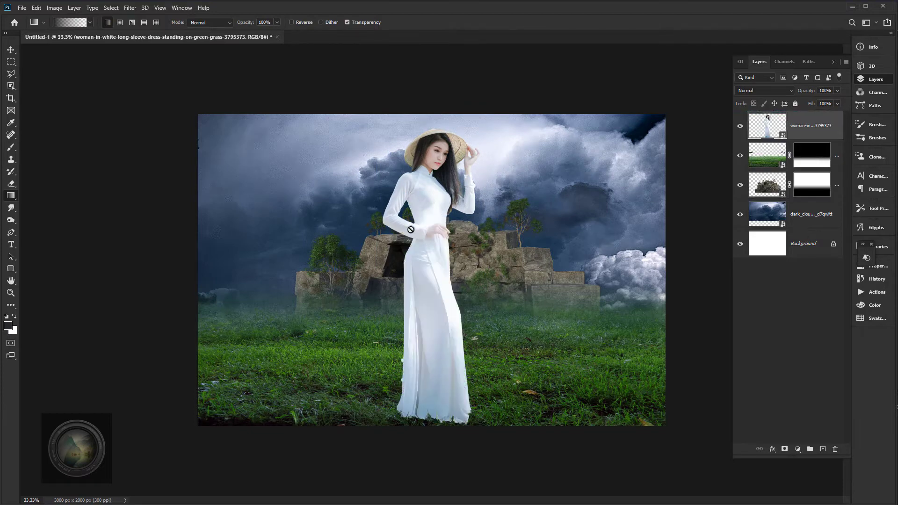
pyautogui.click(11, 49)
pyautogui.click(42, 9)
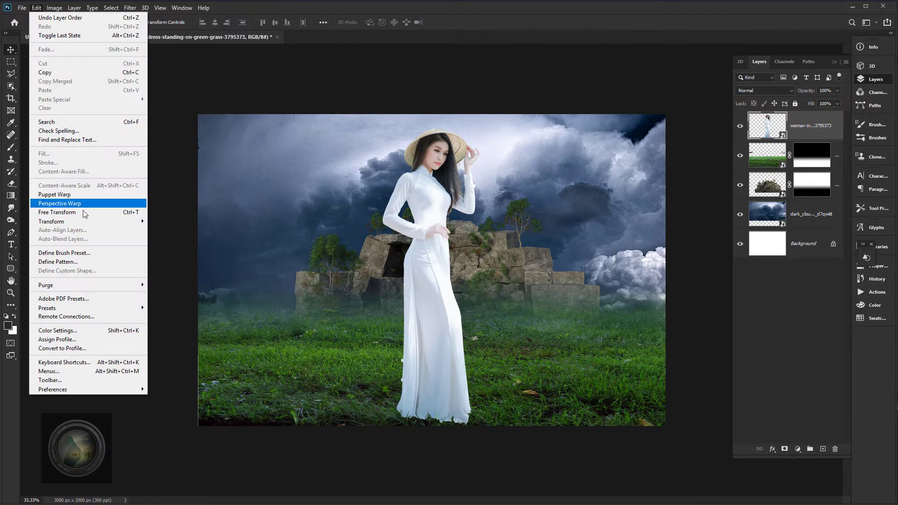
pyautogui.click(84, 212)
pyautogui.moveTo(484, 115); pyautogui.dragTo(469, 130)
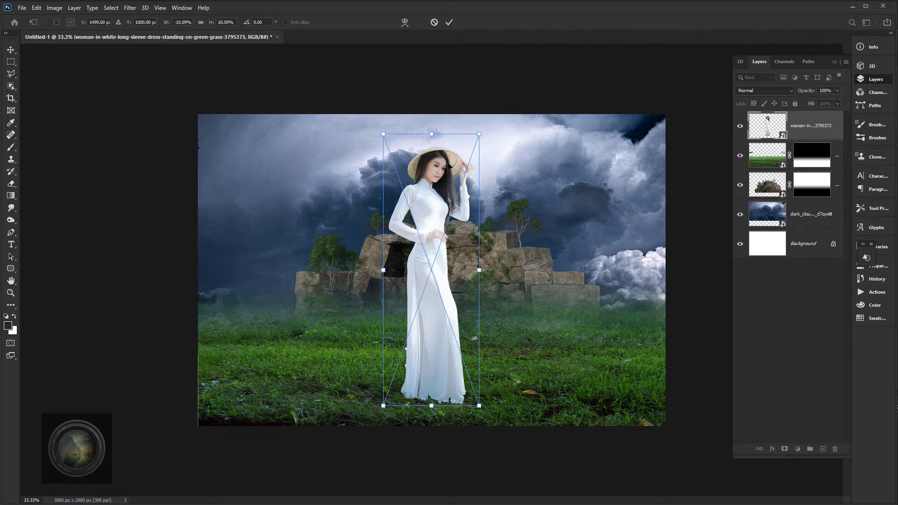
pyautogui.press('Return')
# Place the tree_06 image from ACDSee into the composition, flipped horizontally
pyautogui.hotkey('alt', 'Tab')
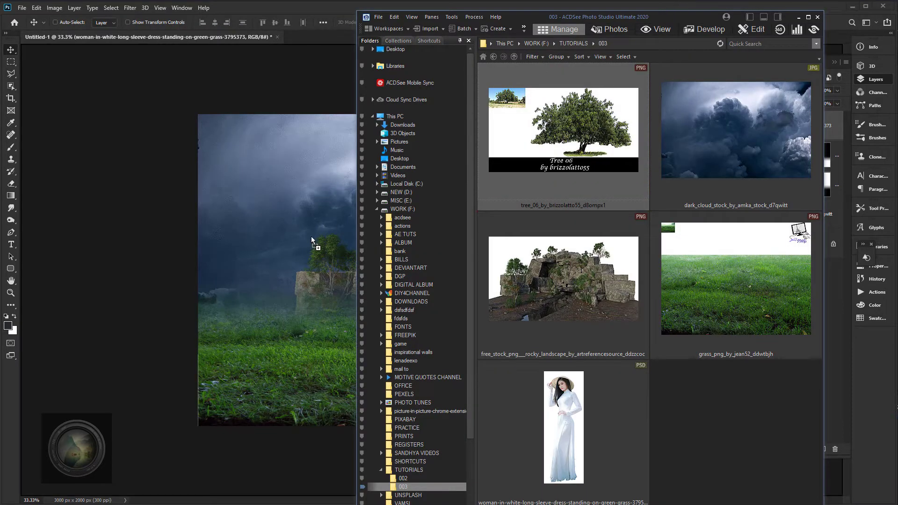
pyautogui.hotkey('alt', 'Tab')
pyautogui.moveTo(380, 288); pyautogui.dragTo(410, 277)
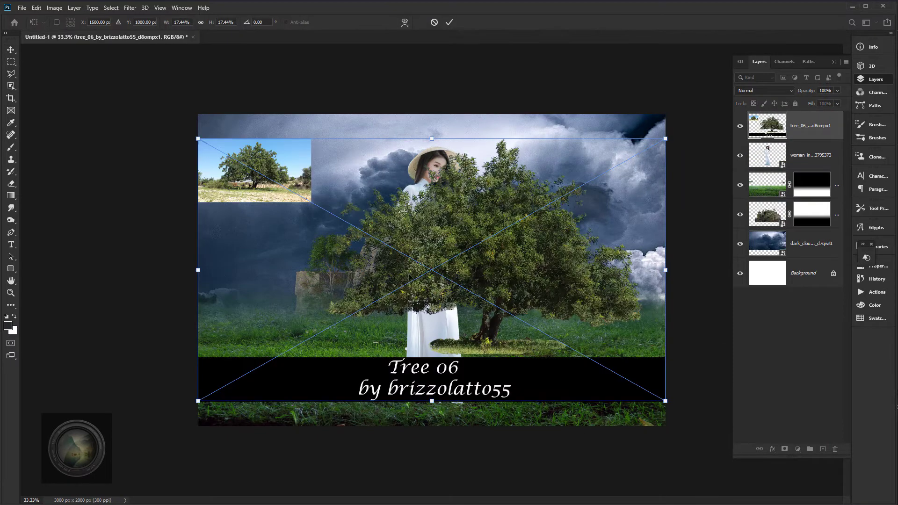
pyautogui.rightClick(466, 275)
pyautogui.click(487, 418)
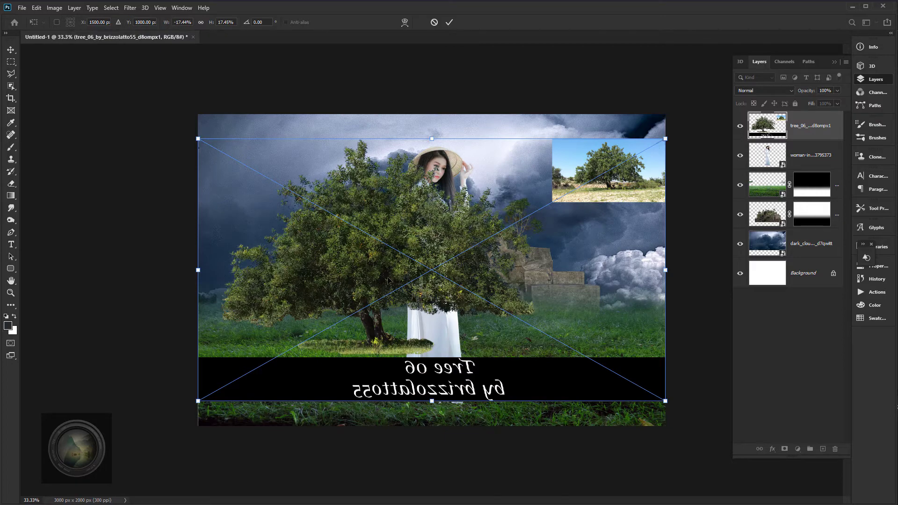
pyautogui.moveTo(391, 276)
pyautogui.mouseDown()
pyautogui.moveTo(465, 292)
pyautogui.moveTo(562, 261)
pyautogui.moveTo(380, 294)
pyautogui.moveTo(395, 273)
pyautogui.mouseUp()
pyautogui.press('Return')
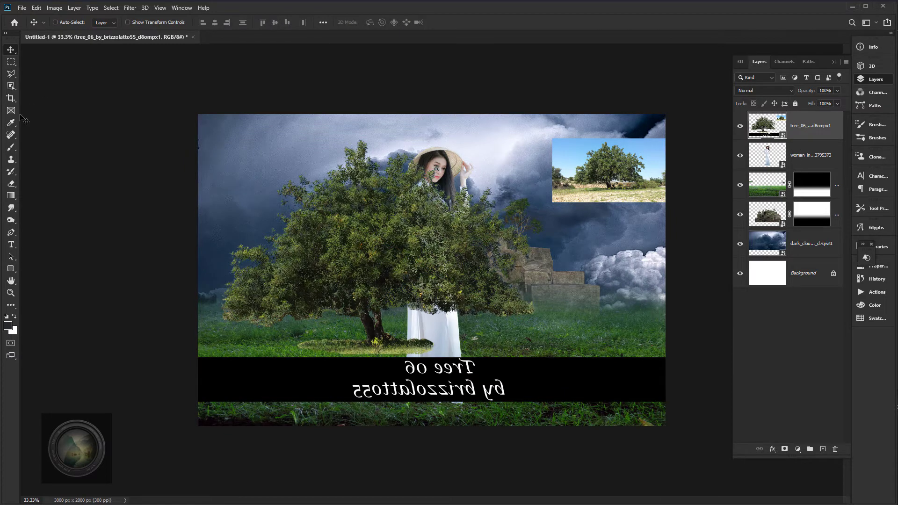
# Mask the tree layer to a rectangular selection around the large tree, hiding the caption band and the inset photo
pyautogui.click(10, 61)
pyautogui.moveTo(221, 133); pyautogui.dragTo(540, 357)
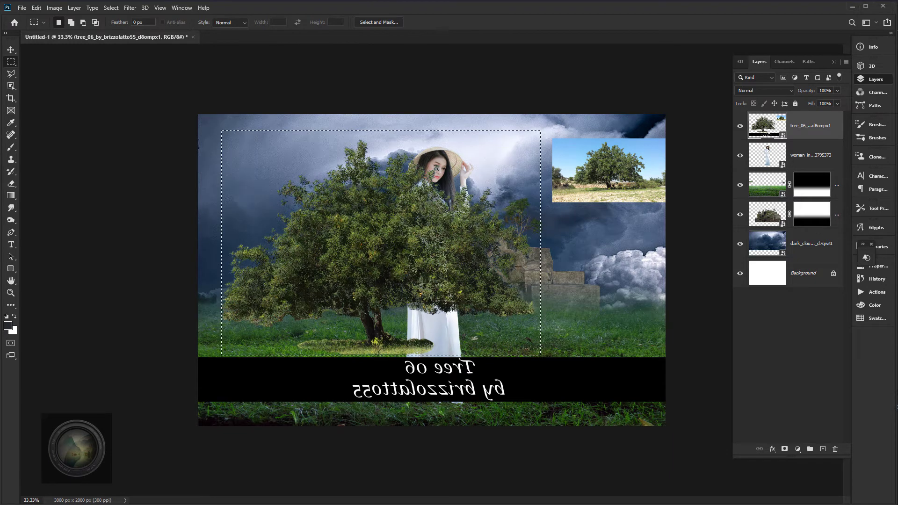
pyautogui.click(785, 449)
# Move the tree to the right side of the scene and place its layer beneath the woman layer
pyautogui.click(10, 46)
pyautogui.moveTo(419, 261); pyautogui.dragTo(604, 267)
pyautogui.moveTo(837, 136); pyautogui.dragTo(795, 167)
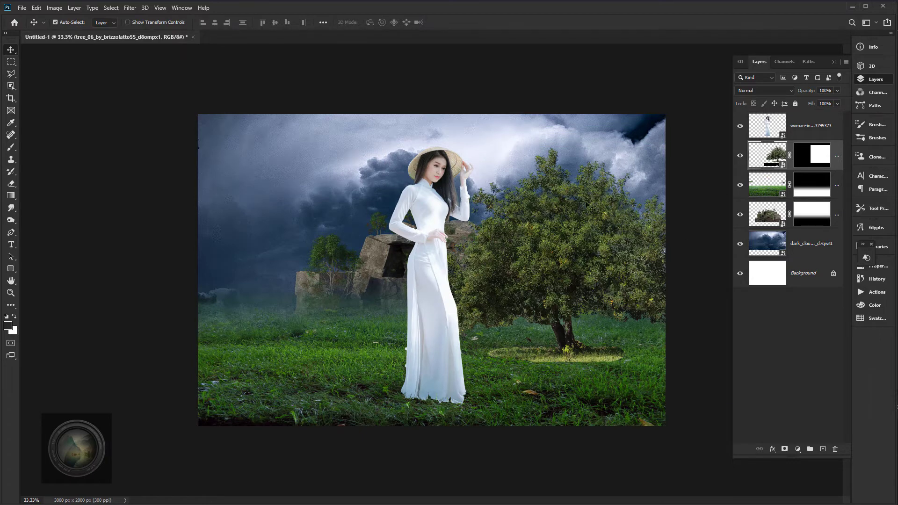
# Scale the tree down to about 71% and position it on the grass near the right edge of the canvas
pyautogui.hotkey('ctrl', 't')
pyautogui.moveTo(387, 145); pyautogui.dragTo(452, 218)
pyautogui.moveTo(586, 267); pyautogui.dragTo(599, 254)
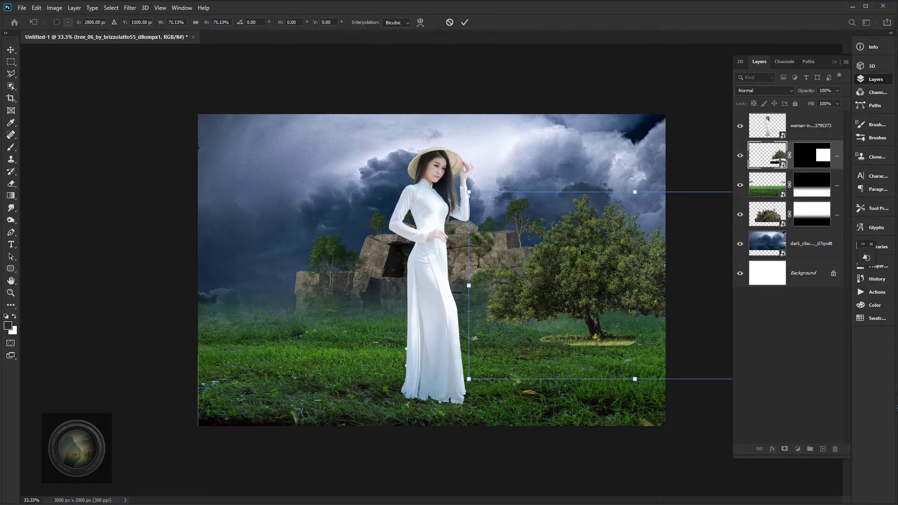
pyautogui.press('Return')
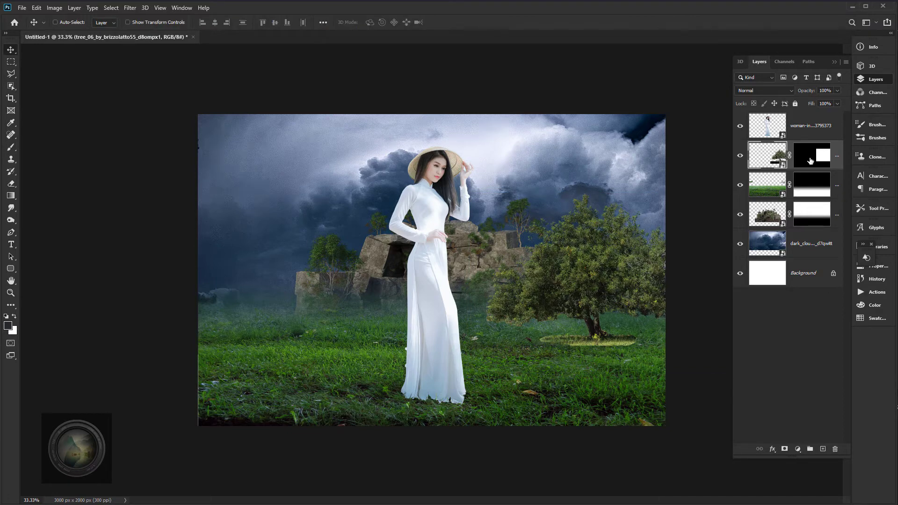
# Choose the Dune Grass brush and try a dab on the tree layer's mask in the grass below the trunk
pyautogui.click(810, 160)
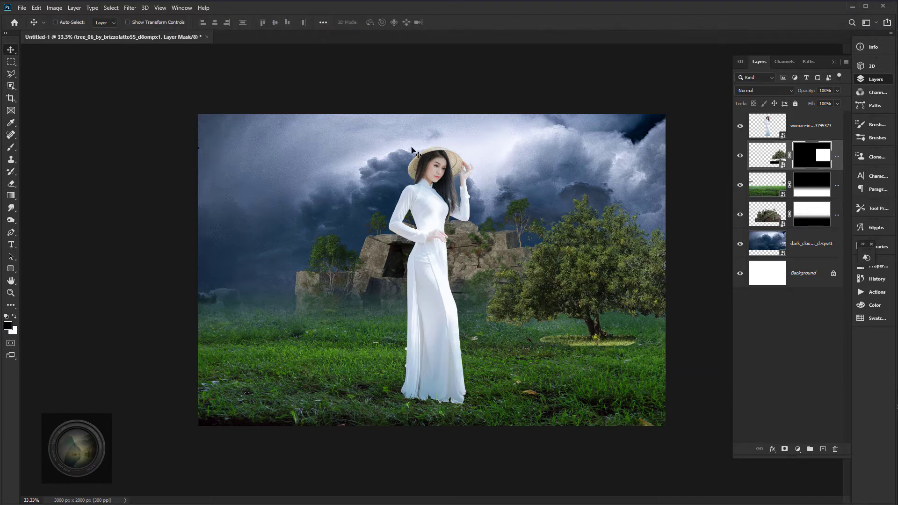
pyautogui.click(12, 149)
pyautogui.rightClick(337, 324)
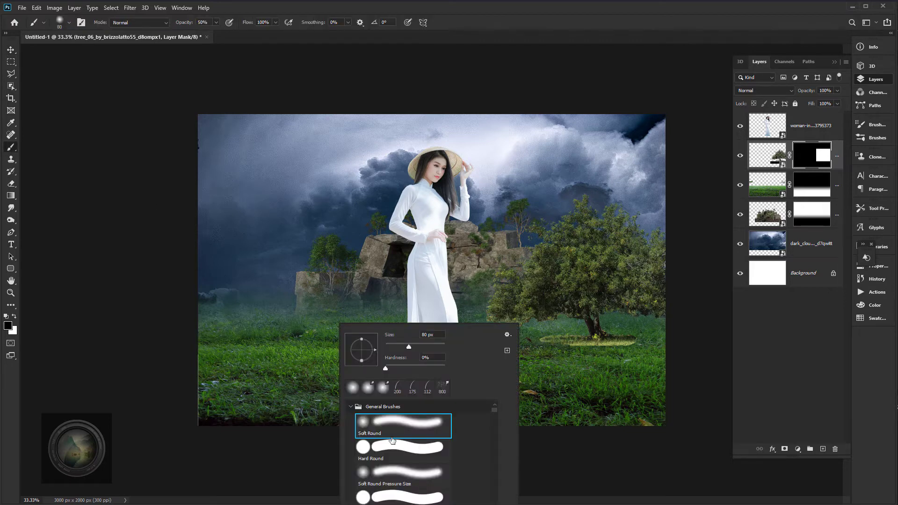
pyautogui.scroll(-5, 421, 454)
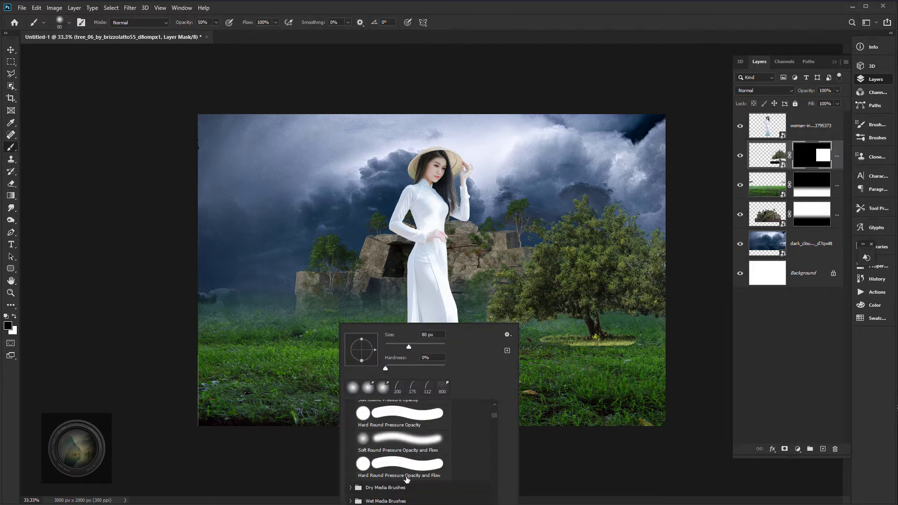
pyautogui.scroll(-3, 406, 477)
pyautogui.click(384, 463)
pyautogui.scroll(-3, 467, 456)
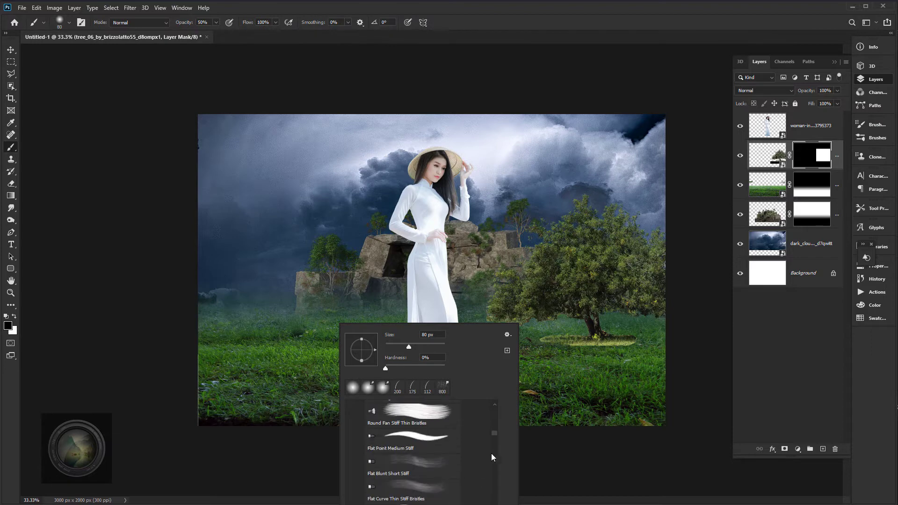
pyautogui.scroll(-10, 493, 451)
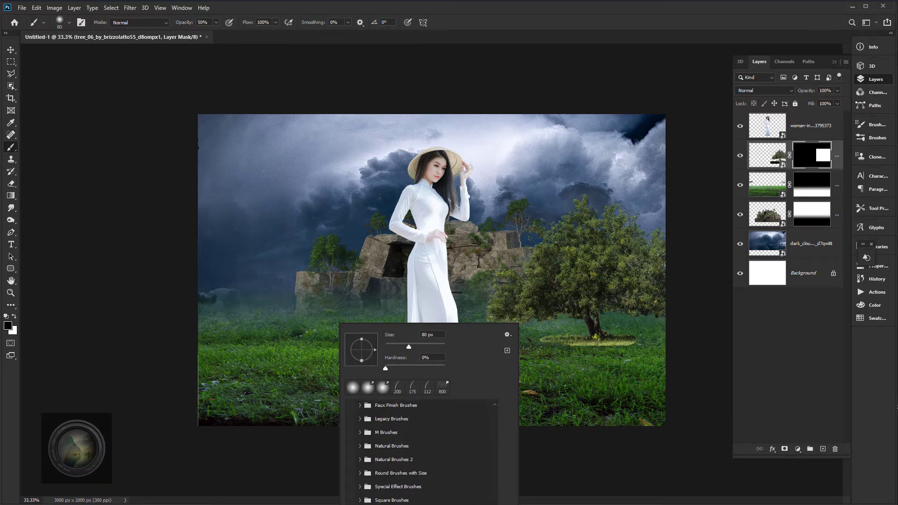
pyautogui.scroll(-10, 499, 489)
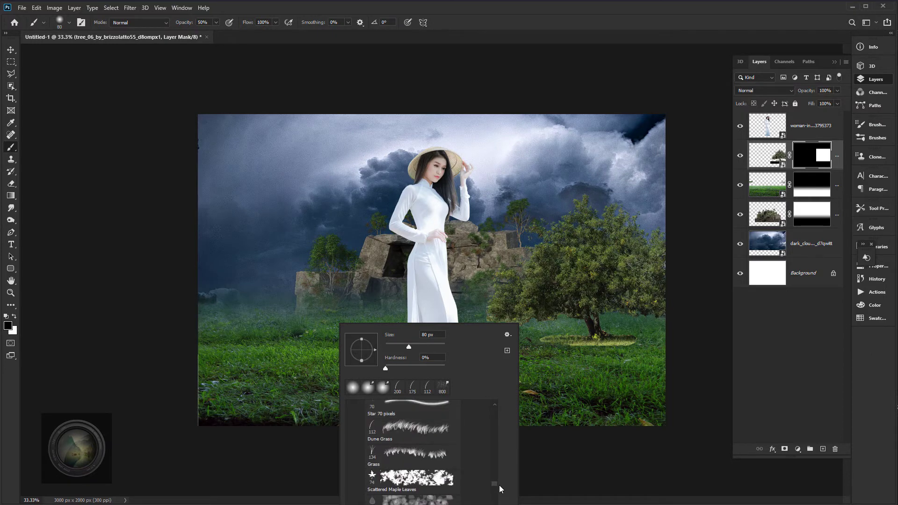
pyautogui.click(398, 430)
pyautogui.click(550, 348)
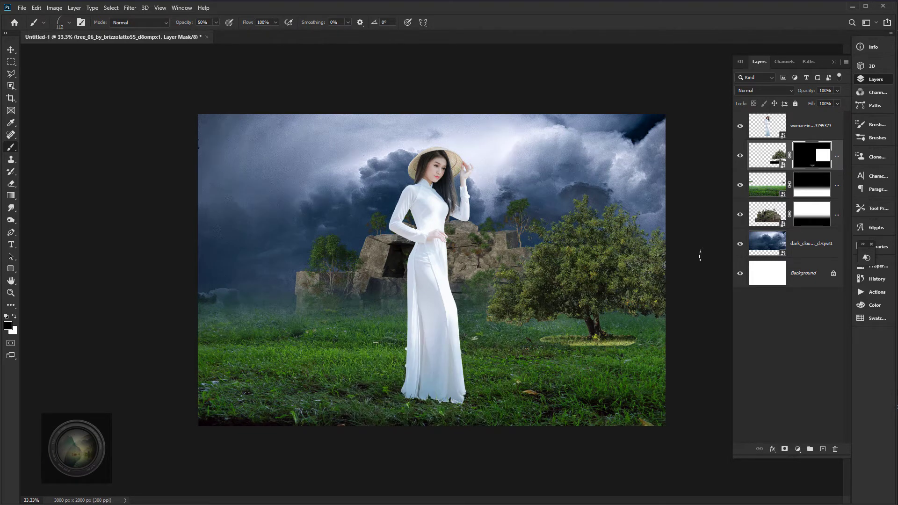
# Add a layer mask to the woman layer, set the background colour to black and paint grass blades along the dress hem
pyautogui.click(773, 130)
pyautogui.click(784, 448)
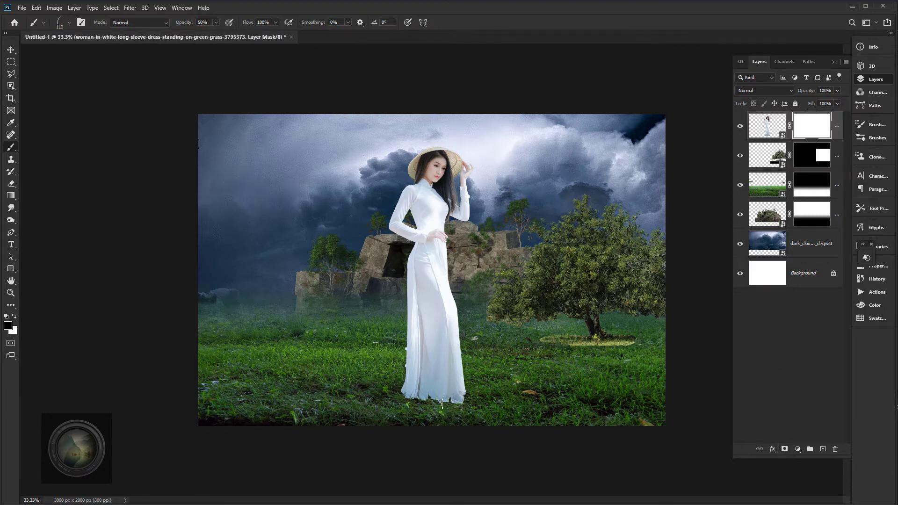
pyautogui.moveTo(442, 402); pyautogui.dragTo(421, 402)
pyautogui.click(13, 332)
pyautogui.moveTo(731, 458); pyautogui.dragTo(739, 476)
pyautogui.click(818, 346)
pyautogui.moveTo(459, 398)
pyautogui.mouseDown()
pyautogui.moveTo(442, 399)
pyautogui.moveTo(452, 406)
pyautogui.mouseUp()
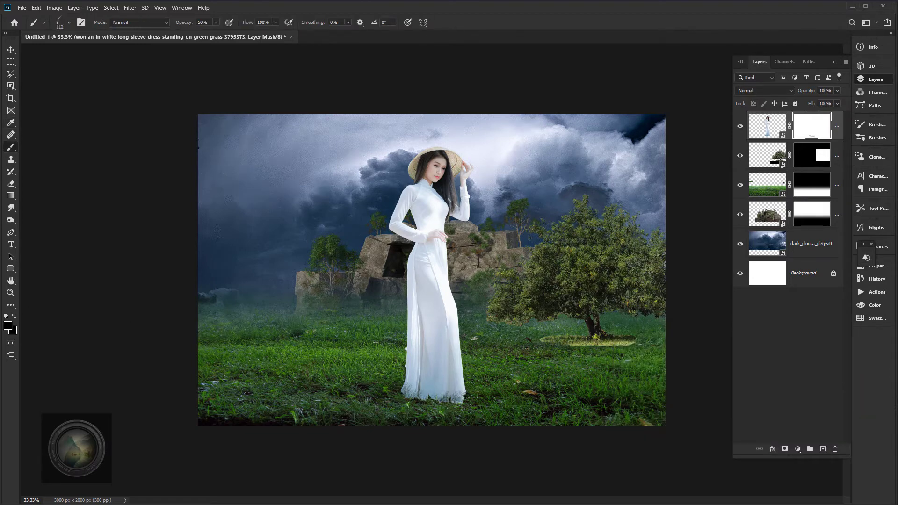
# Enlarge the Dune Grass brush to about 150 px and paint more blades over the dress hem on the woman's mask
pyautogui.rightClick(391, 238)
pyautogui.click(347, 372)
pyautogui.moveTo(436, 401)
pyautogui.mouseDown()
pyautogui.moveTo(404, 394)
pyautogui.moveTo(474, 401)
pyautogui.moveTo(425, 402)
pyautogui.mouseUp()
pyautogui.rightClick(418, 400)
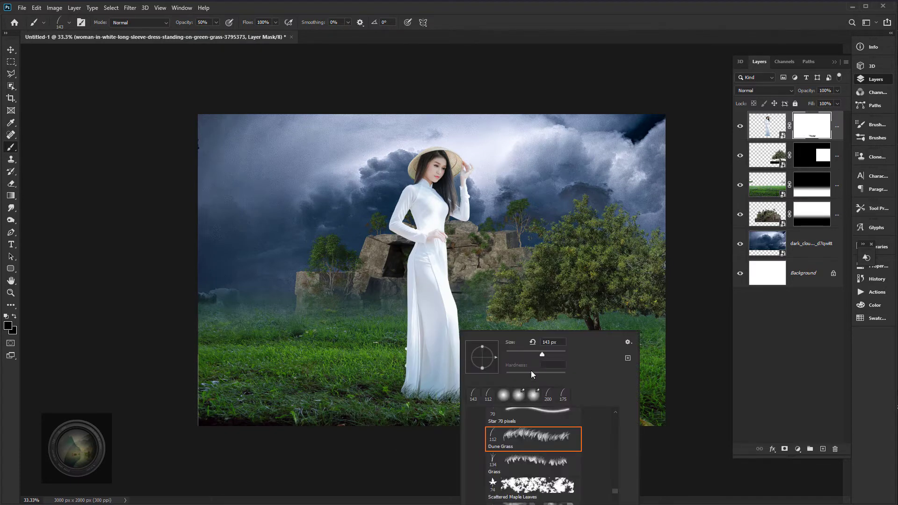
pyautogui.moveTo(545, 356); pyautogui.dragTo(547, 356)
pyautogui.click(423, 397)
pyautogui.moveTo(423, 397)
pyautogui.mouseDown()
pyautogui.moveTo(400, 390)
pyautogui.moveTo(399, 397)
pyautogui.moveTo(453, 409)
pyautogui.moveTo(473, 401)
pyautogui.moveTo(416, 403)
pyautogui.mouseUp()
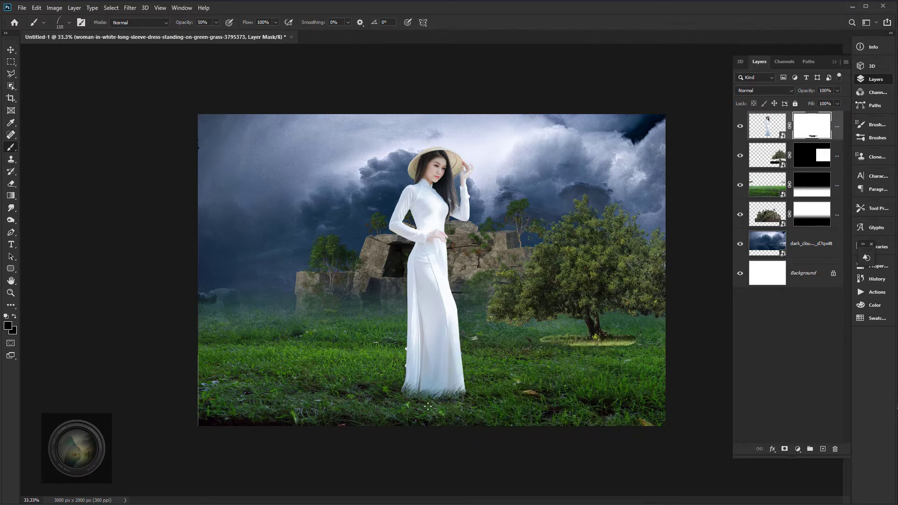
pyautogui.click(13, 50)
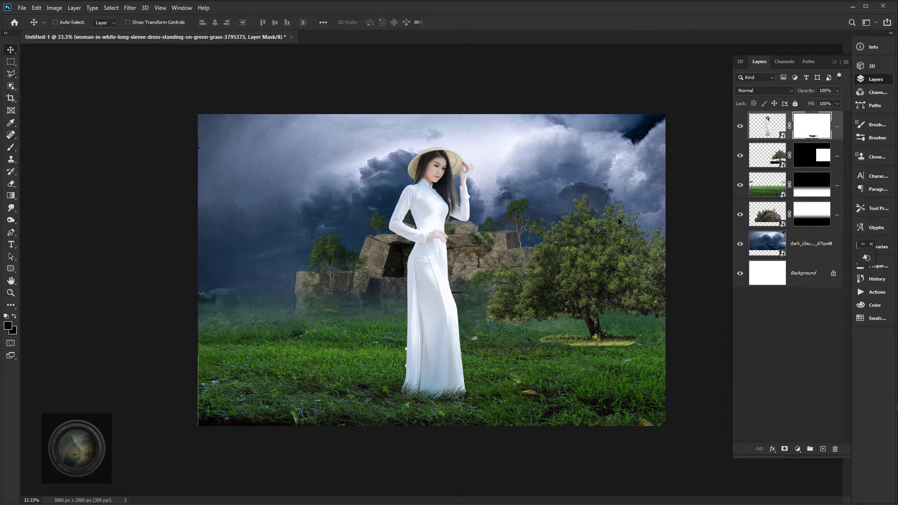
# Add a Channel Mixer above the dark cloud layer and set its Blue output to Red +20, Green -24, Blue +54
pyautogui.click(799, 247)
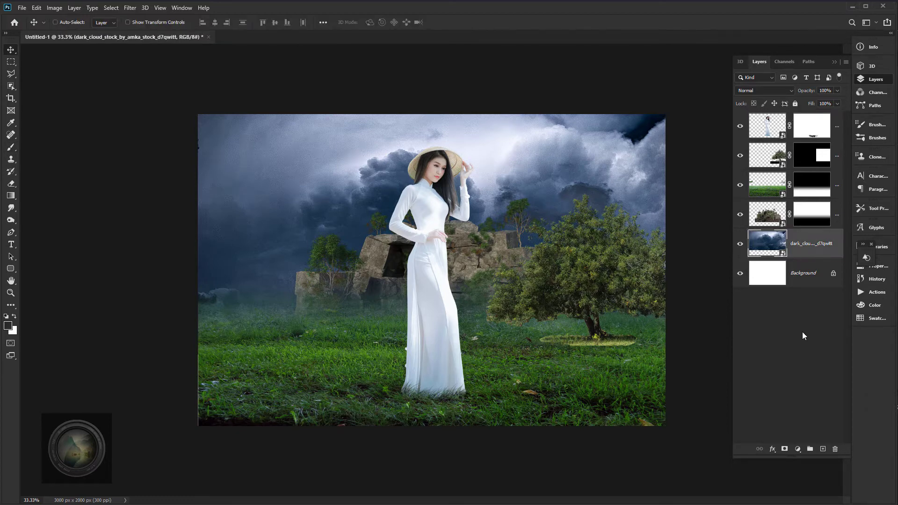
pyautogui.click(798, 449)
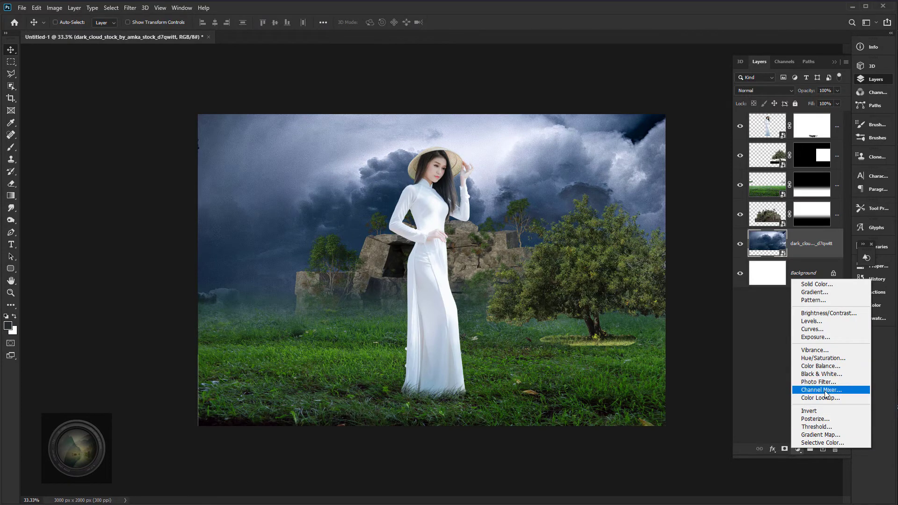
pyautogui.click(824, 391)
pyautogui.click(731, 303)
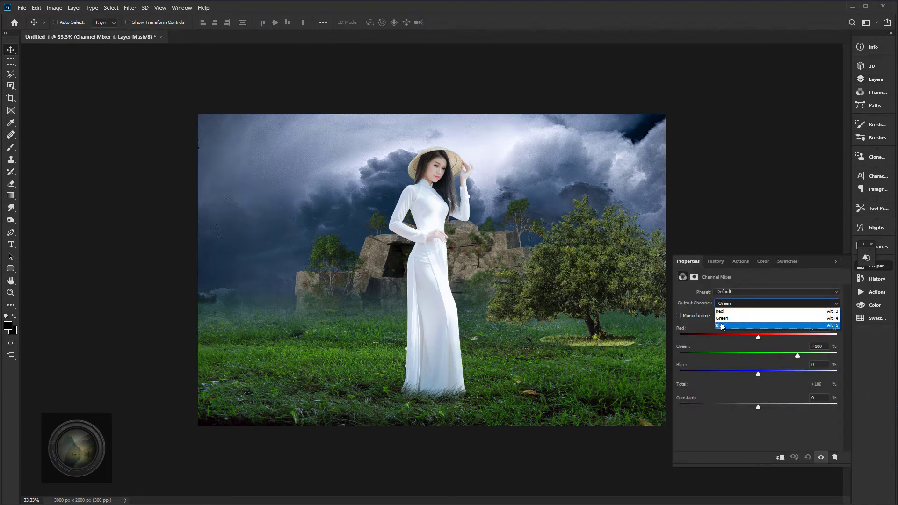
pyautogui.click(732, 326)
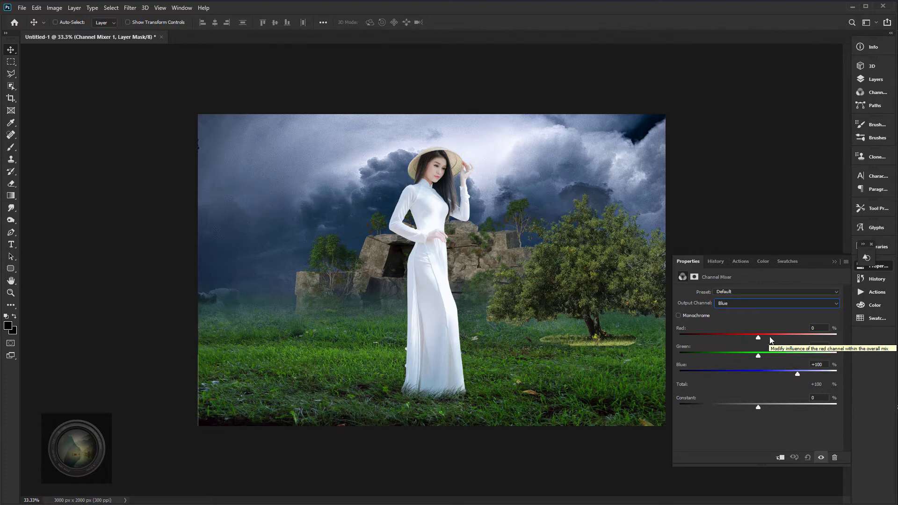
pyautogui.moveTo(758, 336); pyautogui.dragTo(748, 355)
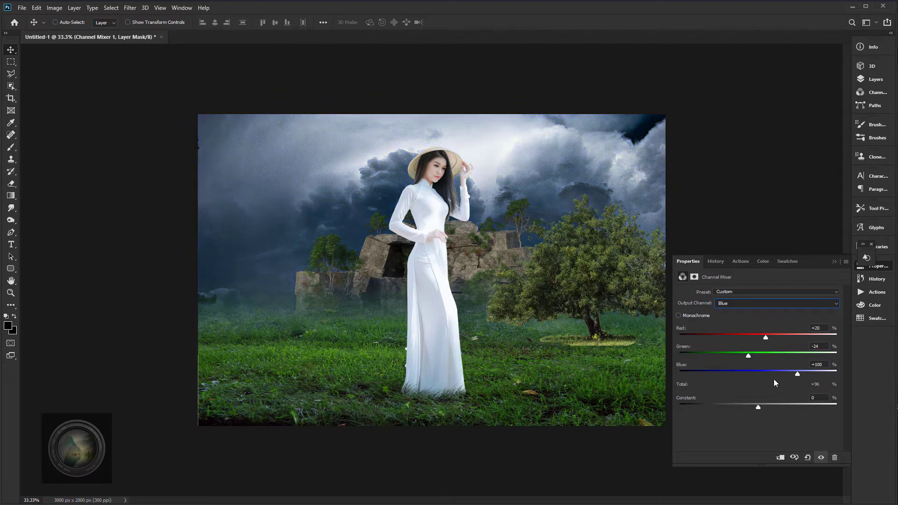
pyautogui.moveTo(796, 374); pyautogui.dragTo(779, 373)
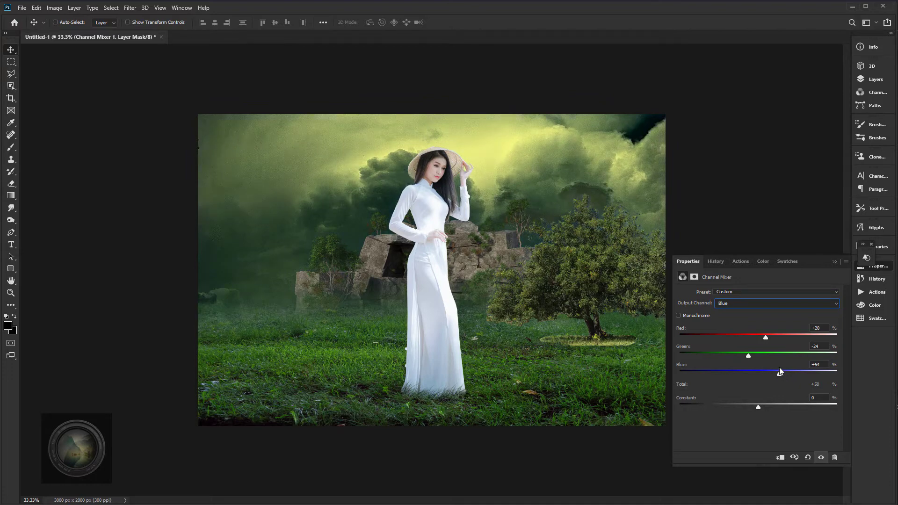
# Set the Channel Mixer's Red output to Red +116, Green +26, Blue +16 and Constant -16
pyautogui.click(745, 305)
pyautogui.click(728, 311)
pyautogui.moveTo(790, 334); pyautogui.dragTo(804, 335)
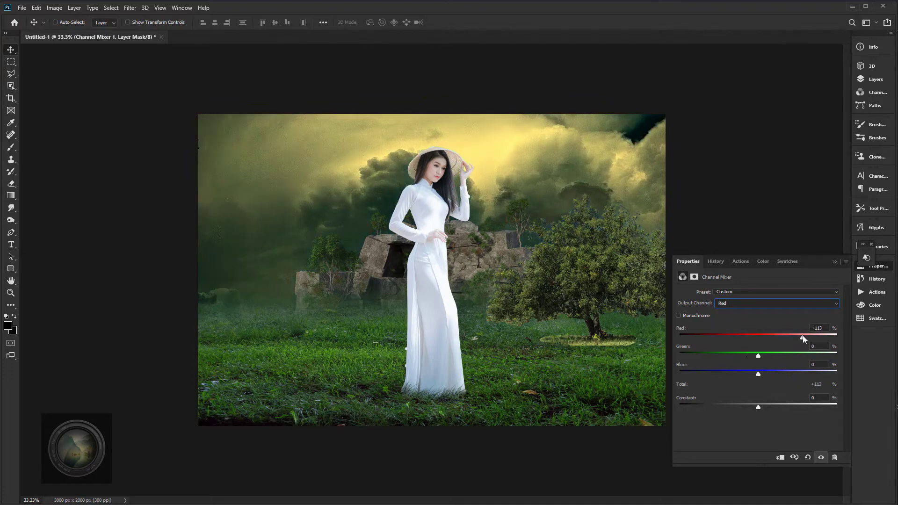
pyautogui.moveTo(758, 355); pyautogui.dragTo(767, 355)
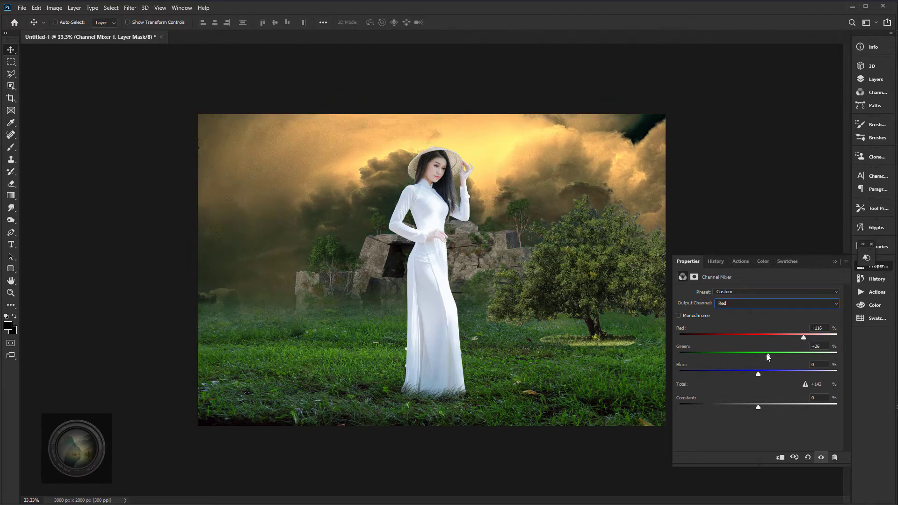
pyautogui.click(769, 373)
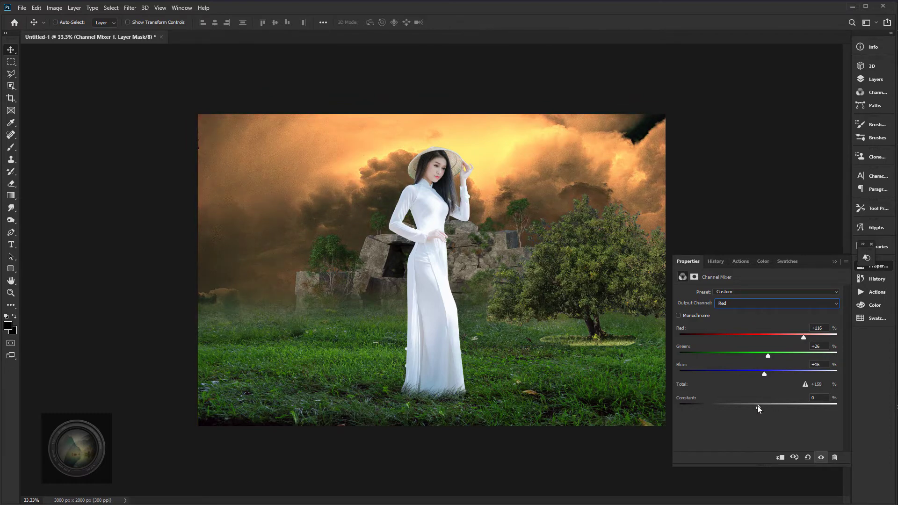
pyautogui.moveTo(758, 406); pyautogui.dragTo(755, 406)
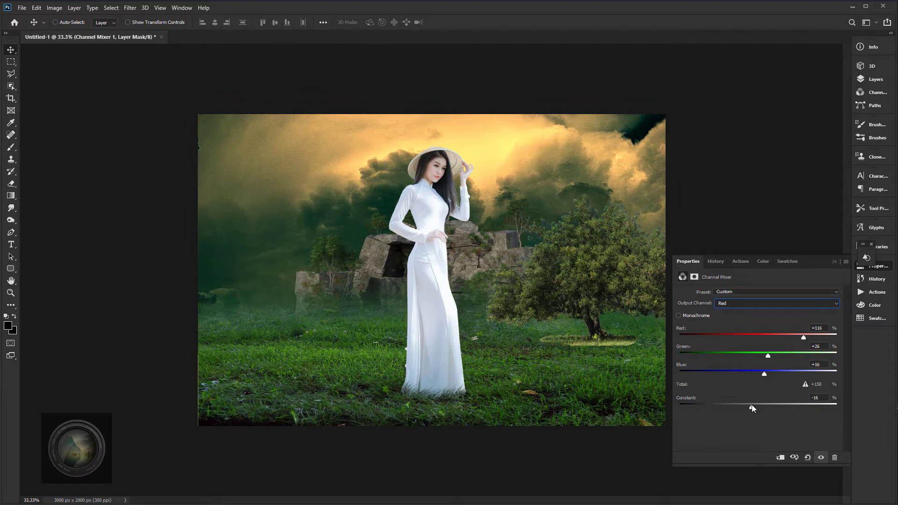
# Set the Channel Mixer's Green output to Red +7, Green +50 and Blue +36
pyautogui.click(758, 304)
pyautogui.click(740, 320)
pyautogui.moveTo(764, 336); pyautogui.dragTo(761, 336)
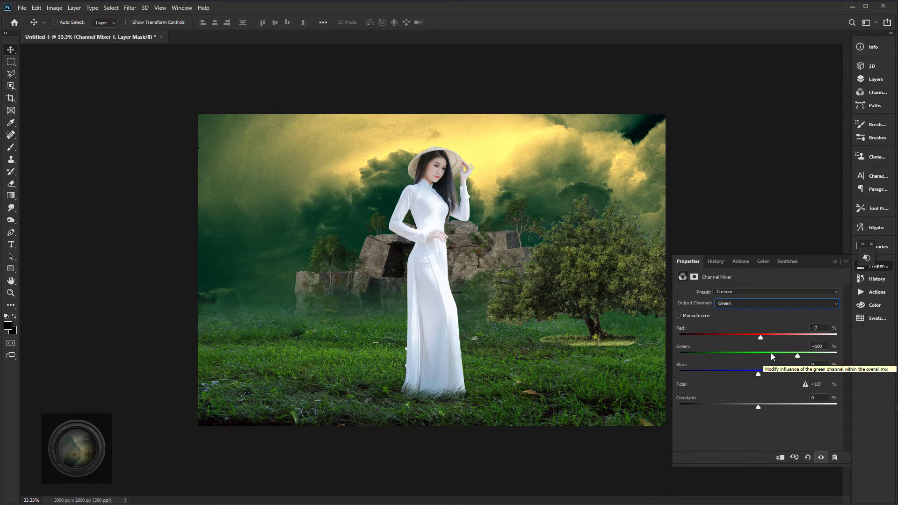
pyautogui.moveTo(771, 355); pyautogui.dragTo(772, 374)
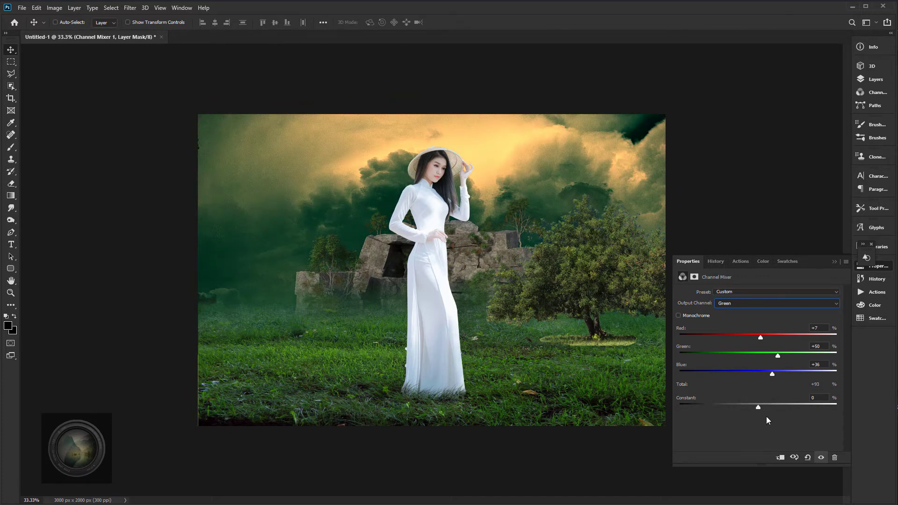
# Clip the Channel Mixer adjustment to the dark cloud layer so it affects only the sky
pyautogui.click(875, 79)
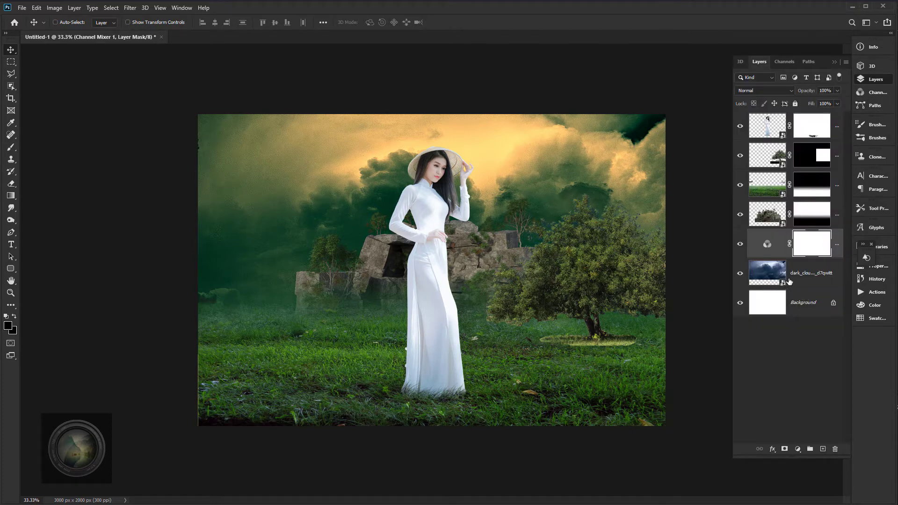
pyautogui.doubleClick(779, 249)
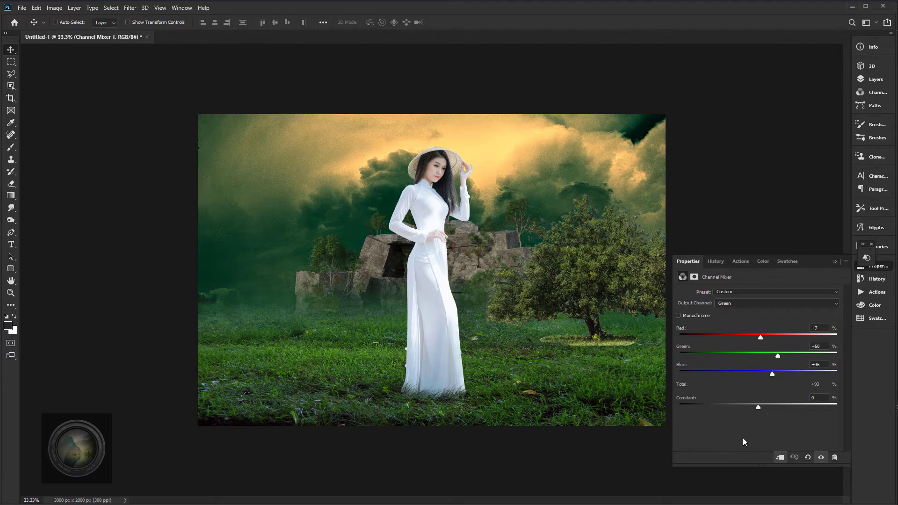
pyautogui.click(872, 79)
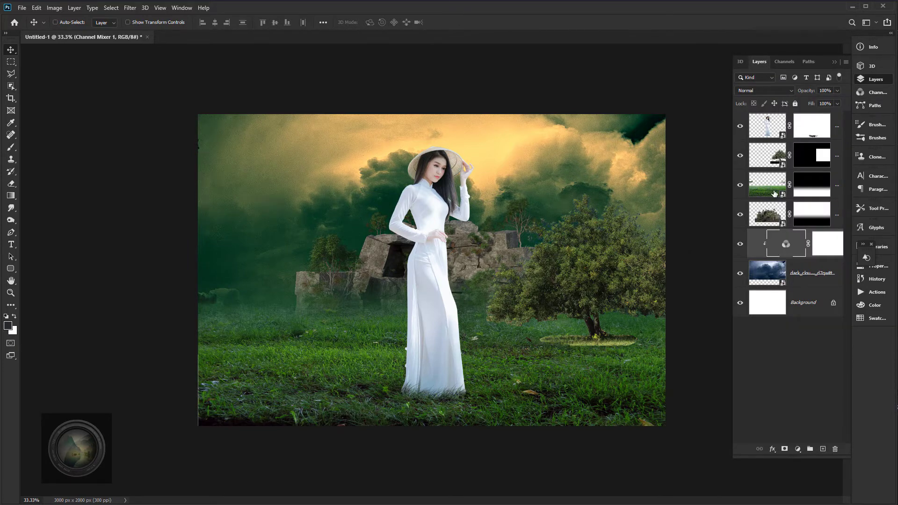
# Add a Gradient Fill layer directly above the rocky landscape layer
pyautogui.click(770, 212)
pyautogui.click(822, 449)
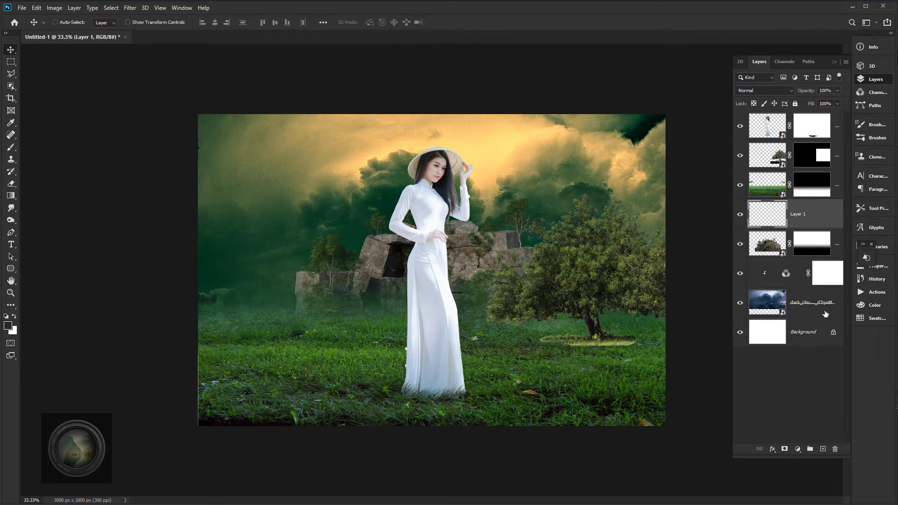
pyautogui.moveTo(827, 225); pyautogui.dragTo(835, 449)
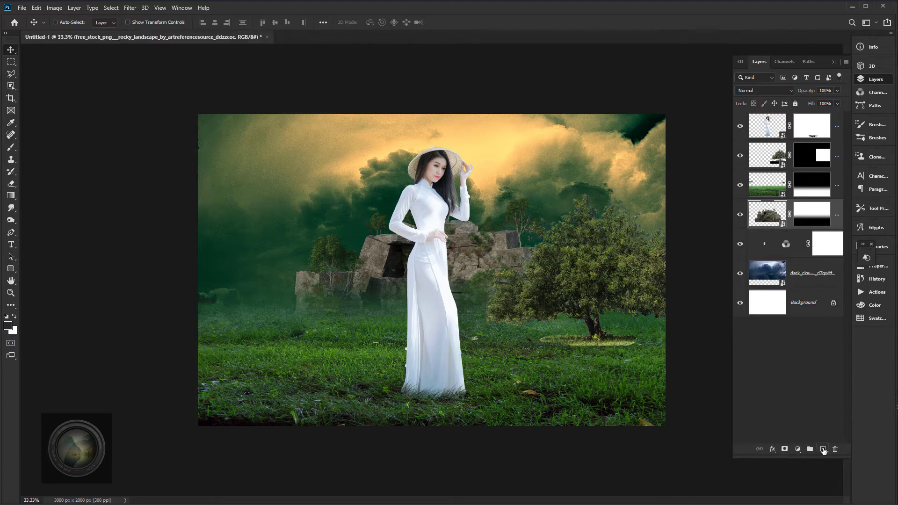
pyautogui.click(798, 449)
pyautogui.click(826, 294)
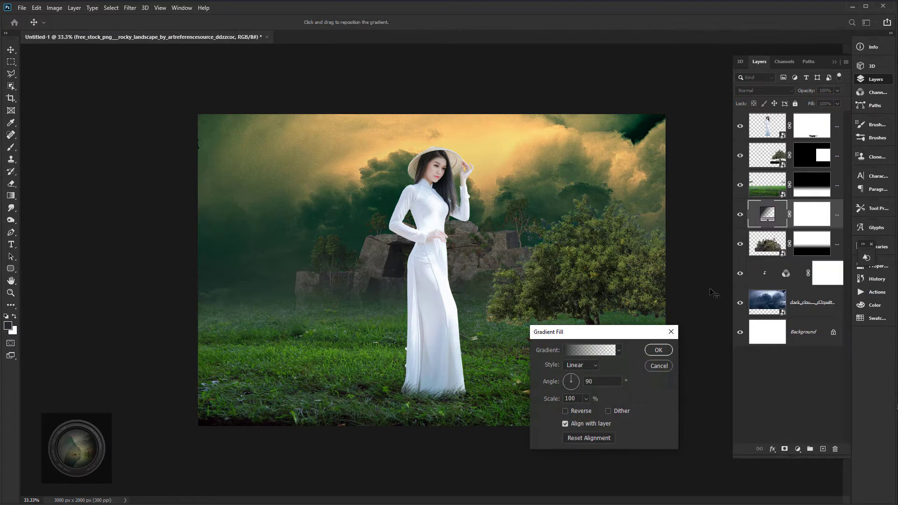
# Change the gradient's starting colour stop to beige b8b19b, fading to transparent
pyautogui.click(583, 352)
pyautogui.click(686, 321)
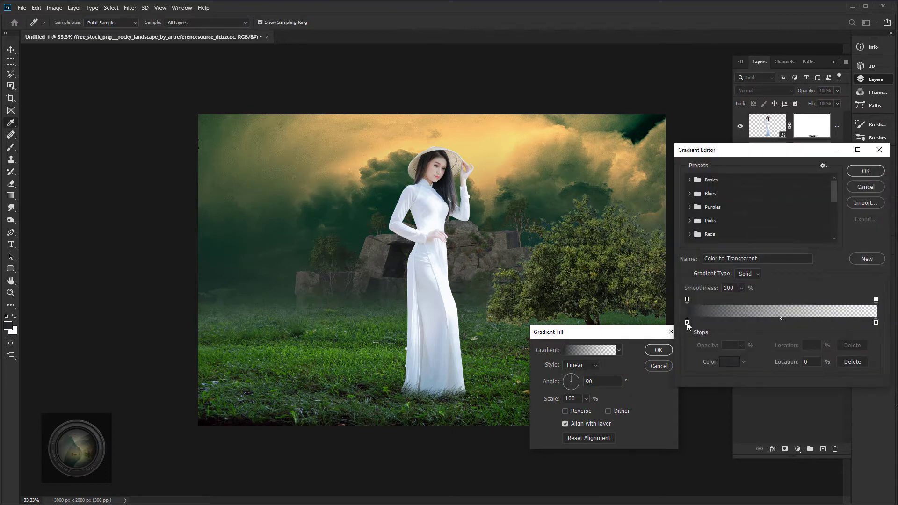
pyautogui.click(730, 364)
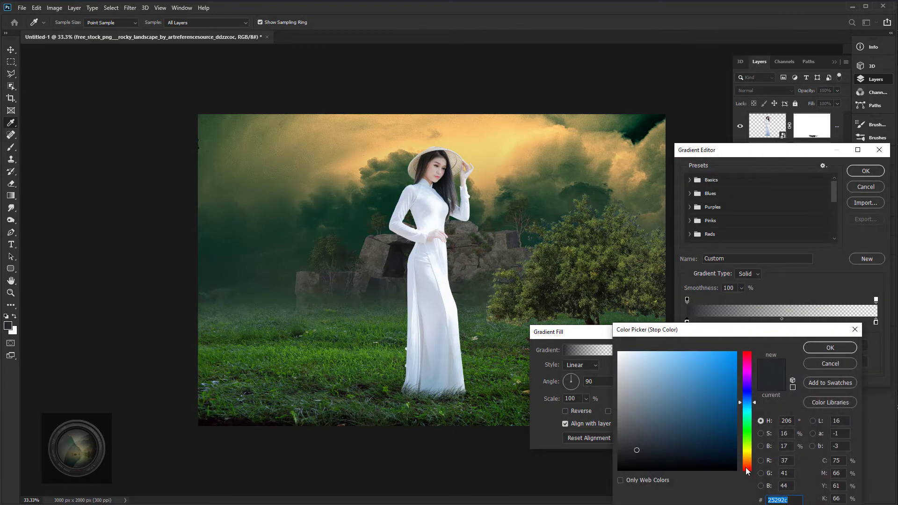
pyautogui.click(748, 456)
pyautogui.click(638, 383)
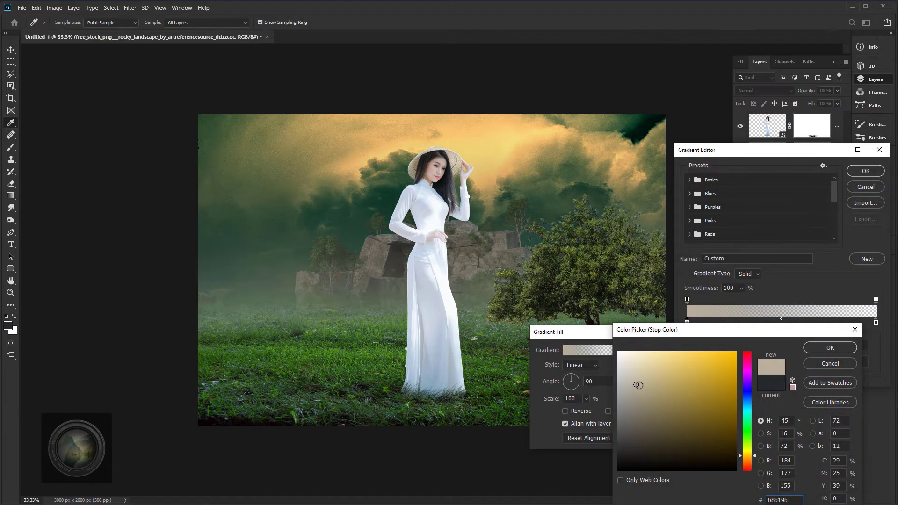
pyautogui.click(821, 346)
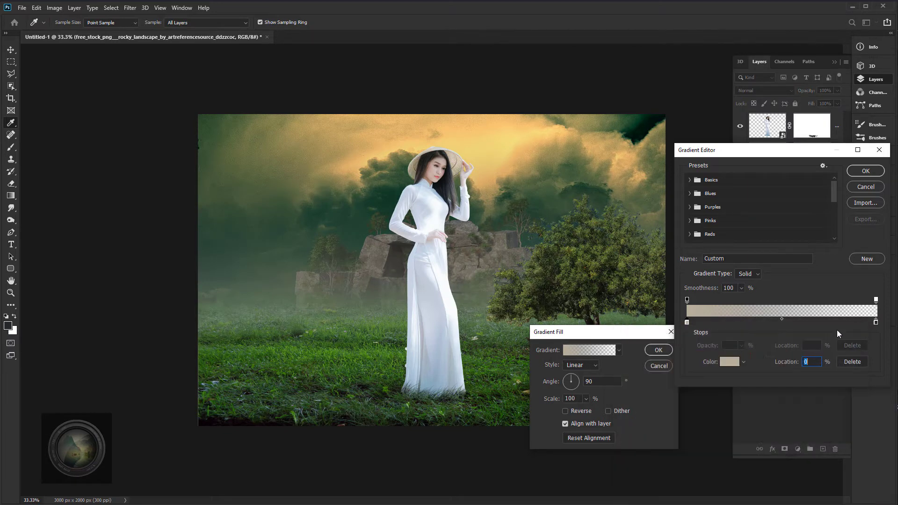
pyautogui.click(865, 171)
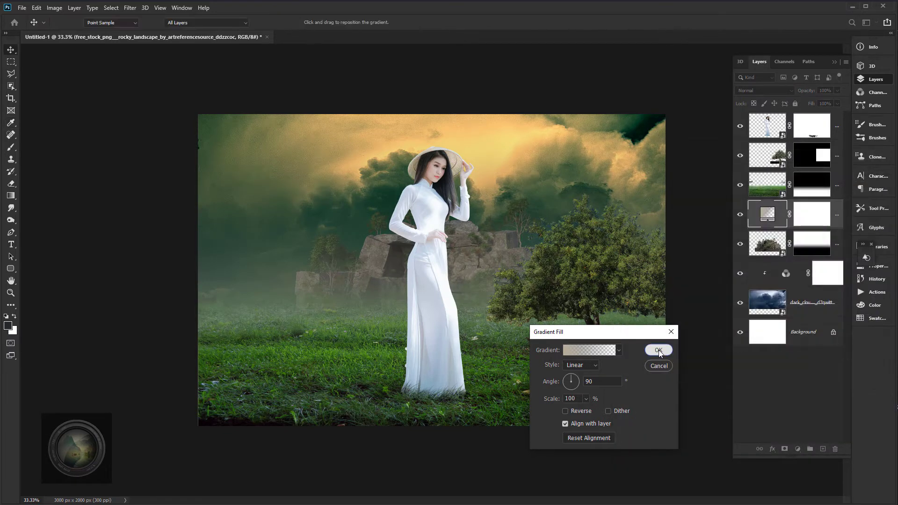
# Apply the gradient fill and add a Hue/Saturation adjustment clipped to the grass layer with Saturation -70 and Lightness -29
pyautogui.click(658, 350)
pyautogui.click(778, 311)
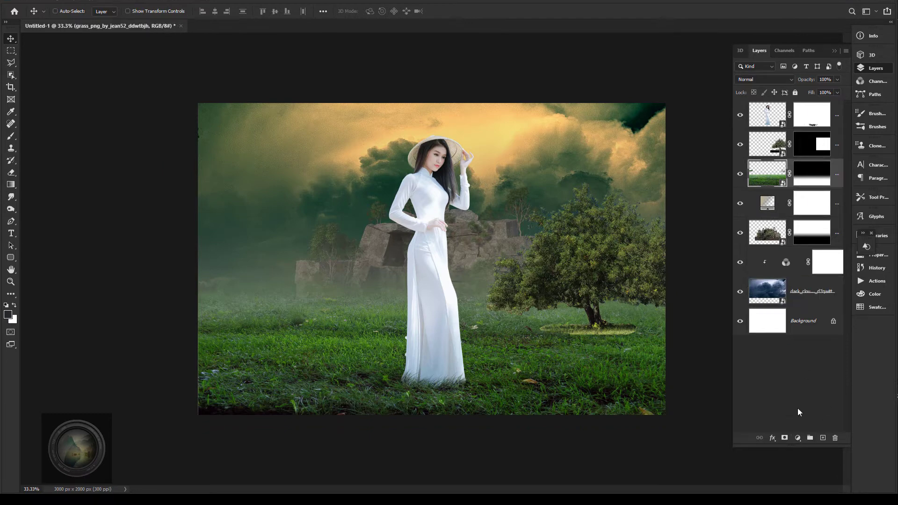
pyautogui.click(799, 438)
pyautogui.click(826, 351)
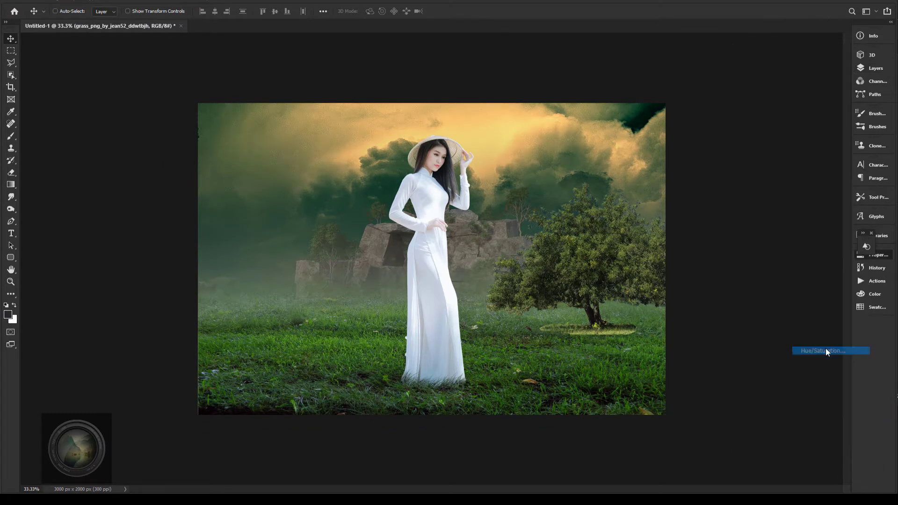
pyautogui.moveTo(758, 335); pyautogui.dragTo(735, 354)
pyautogui.moveTo(731, 335); pyautogui.dragTo(705, 335)
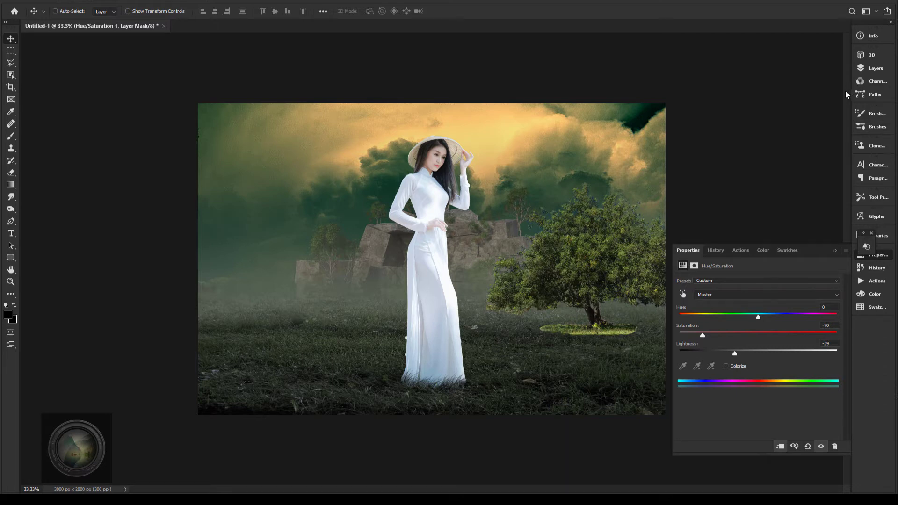
# Add a blank clipped layer directly above the grass and set up a black Soft Round brush at 11% opacity
pyautogui.click(874, 69)
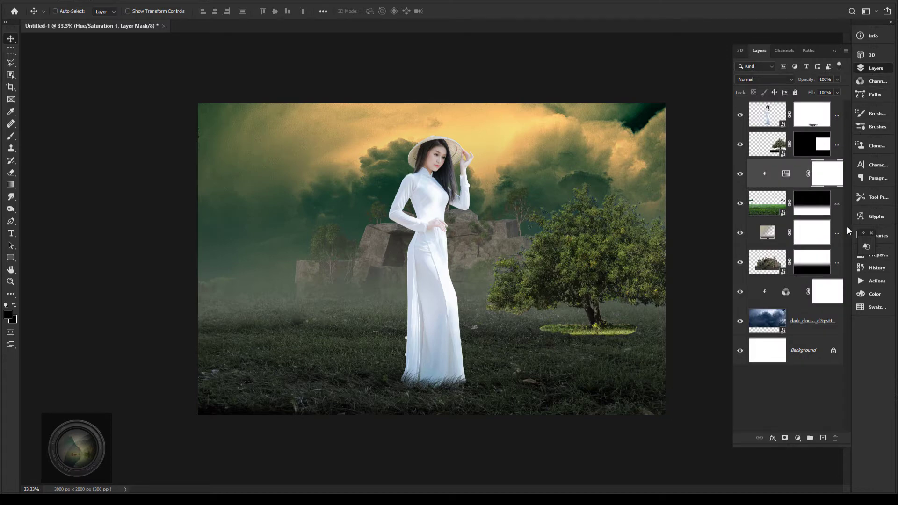
pyautogui.keyDown('ctrl'); pyautogui.click(822, 438); pyautogui.keyUp('ctrl')
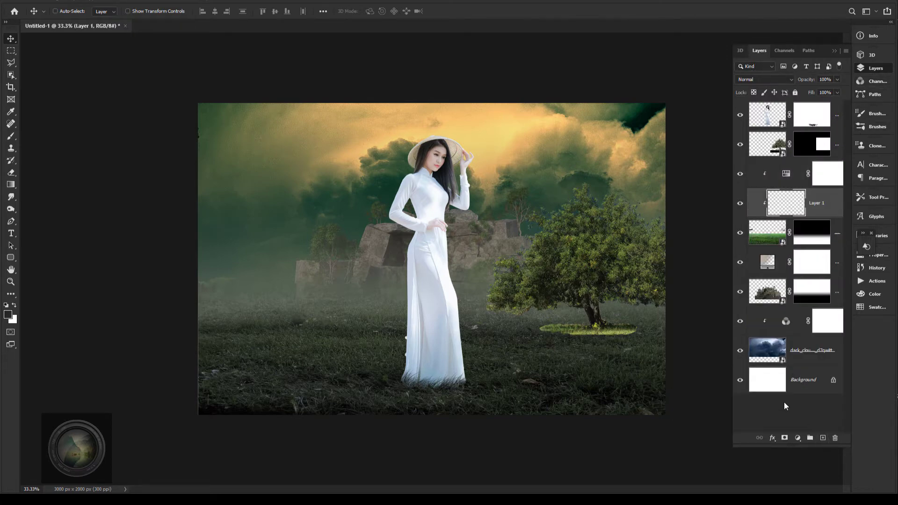
pyautogui.click(11, 111)
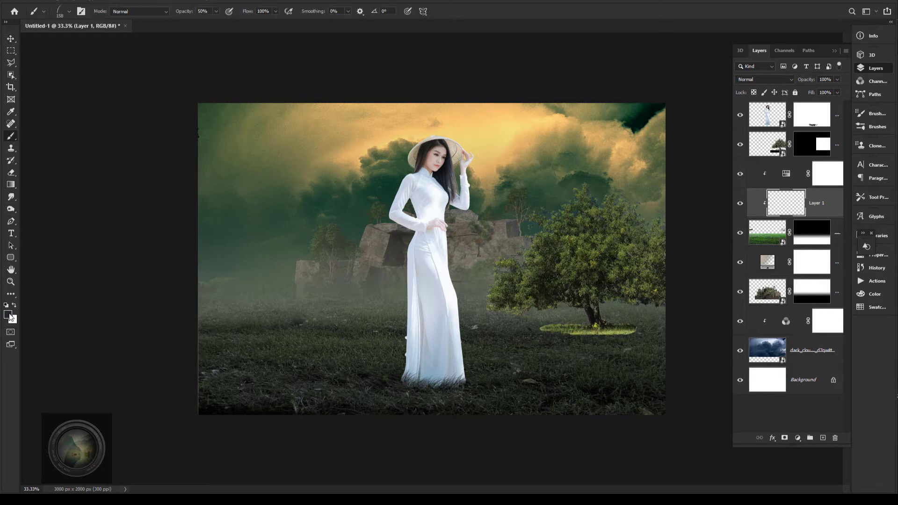
pyautogui.click(8, 314)
pyautogui.click(830, 336)
pyautogui.press('b')
pyautogui.rightClick(312, 204)
pyautogui.click(325, 237)
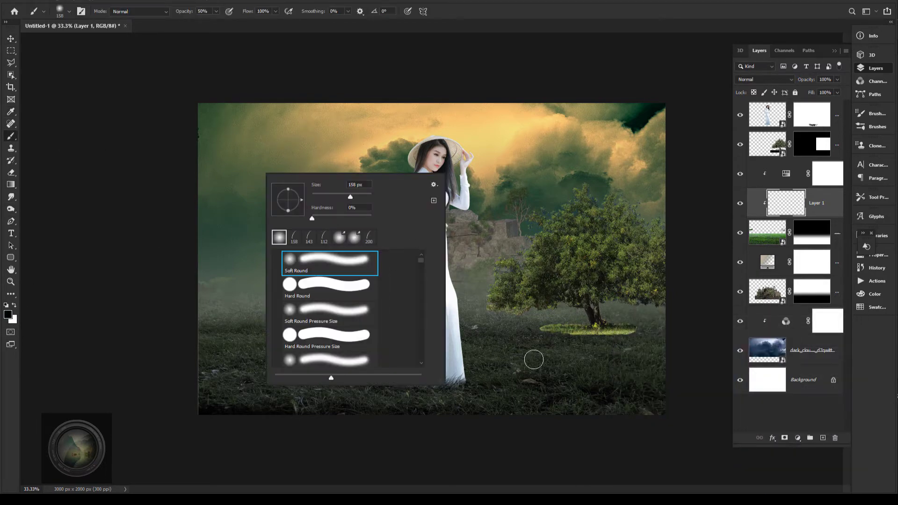
pyautogui.moveTo(179, 11); pyautogui.dragTo(169, 18)
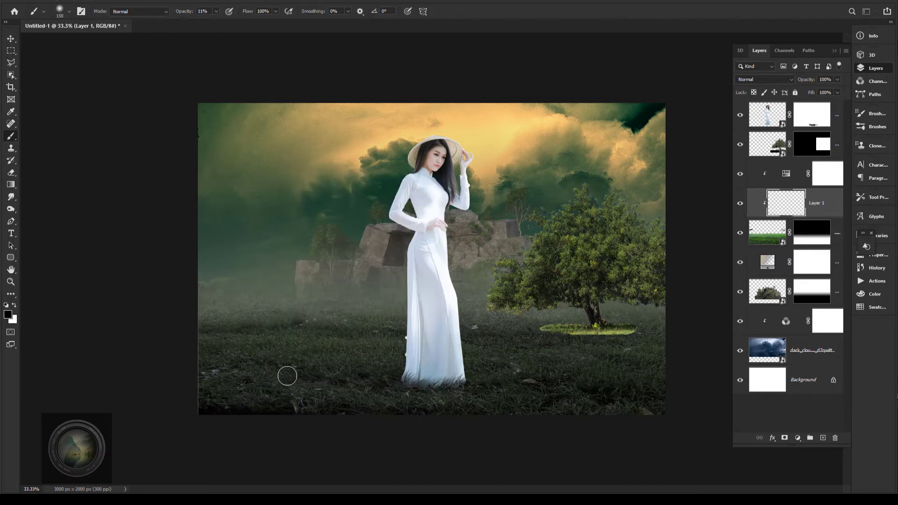
# Darken the foreground grass with broad strokes of a brush up to 700 px, and set the shading layer's opacity to 61%
pyautogui.press(']')
pyautogui.press(']')
pyautogui.press(']')
pyautogui.press(']')
pyautogui.press(']')
pyautogui.press(']')
pyautogui.press(']')
pyautogui.moveTo(700, 371)
pyautogui.mouseDown()
pyautogui.moveTo(619, 375)
pyautogui.moveTo(686, 327)
pyautogui.moveTo(622, 327)
pyautogui.mouseUp()
pyautogui.press(']')
pyautogui.moveTo(578, 376)
pyautogui.mouseDown()
pyautogui.moveTo(366, 415)
pyautogui.moveTo(238, 368)
pyautogui.moveTo(222, 338)
pyautogui.moveTo(355, 407)
pyautogui.moveTo(322, 422)
pyautogui.moveTo(333, 363)
pyautogui.moveTo(311, 357)
pyautogui.moveTo(191, 375)
pyautogui.moveTo(176, 400)
pyautogui.moveTo(222, 415)
pyautogui.moveTo(405, 411)
pyautogui.moveTo(367, 382)
pyautogui.mouseUp()
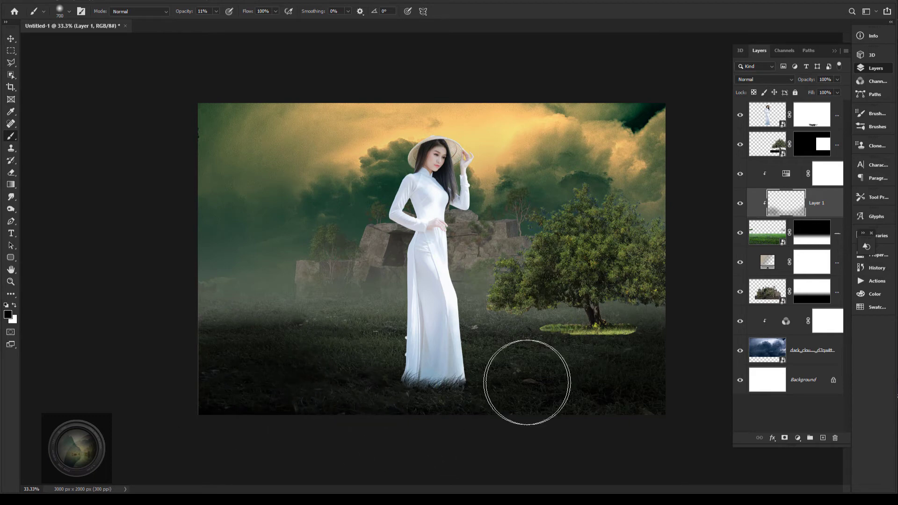
pyautogui.moveTo(807, 81); pyautogui.dragTo(789, 87)
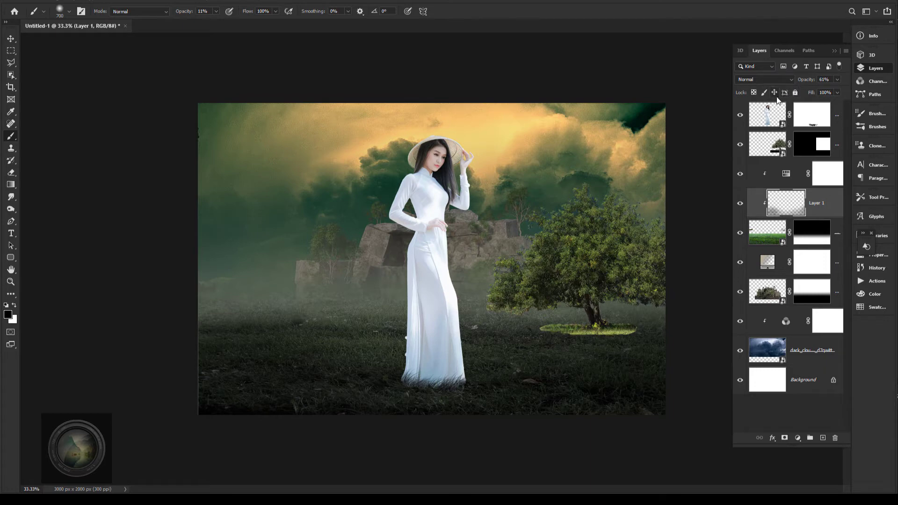
# Add a second clipped layer above the first shading layer and paint a soft shadow beneath the woman's dress with a small brush
pyautogui.press('[')
pyautogui.press('[')
pyautogui.press('[')
pyautogui.press('[')
pyautogui.press('[')
pyautogui.press('[')
pyautogui.press('[')
pyautogui.click(822, 439)
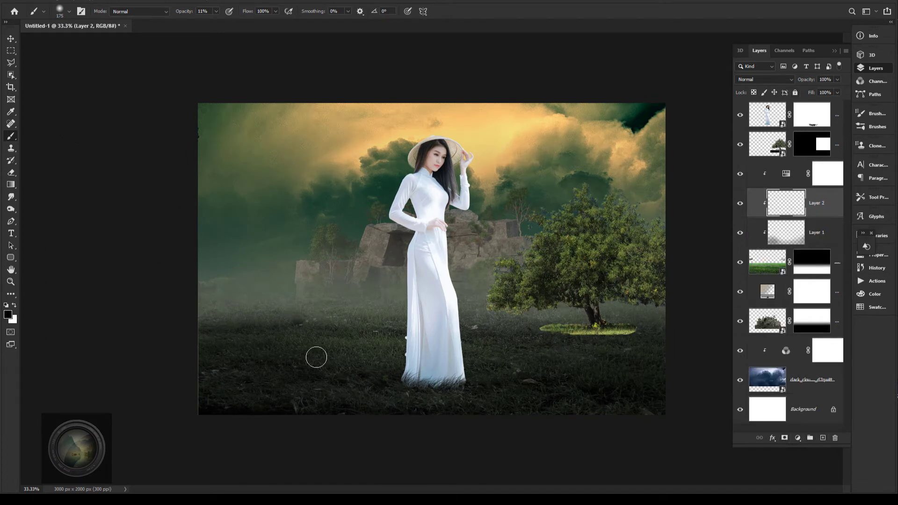
pyautogui.press('[')
pyautogui.press('[')
pyautogui.press('[')
pyautogui.press(']')
pyautogui.press(']')
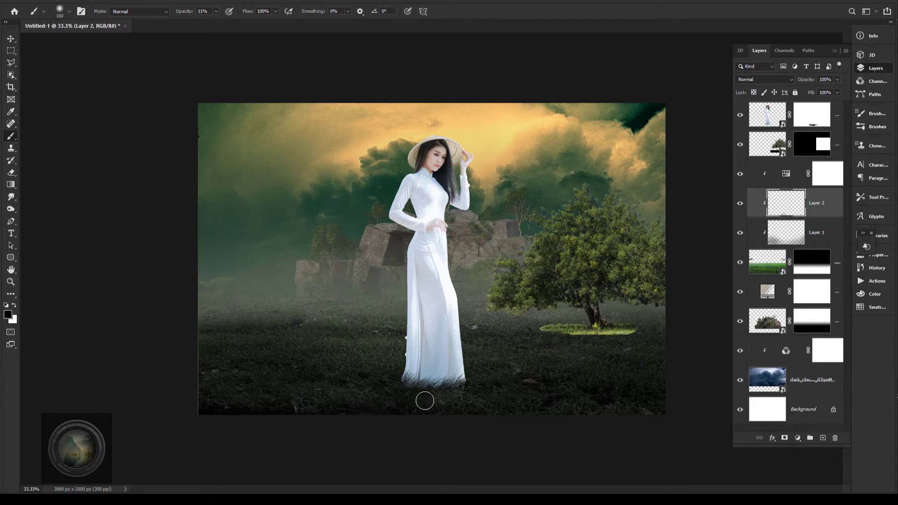
pyautogui.press(']')
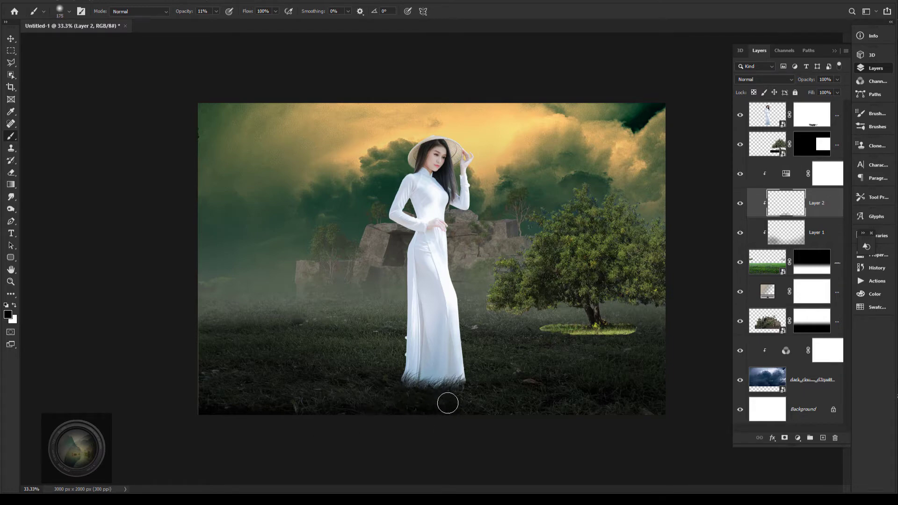
# Paint a soft dark shadow on the grass below the tree on the same layer, using a brush up to 400 px
pyautogui.press('[')
pyautogui.press(']')
pyautogui.press(']')
pyautogui.press(']')
pyautogui.press(']')
pyautogui.press(']')
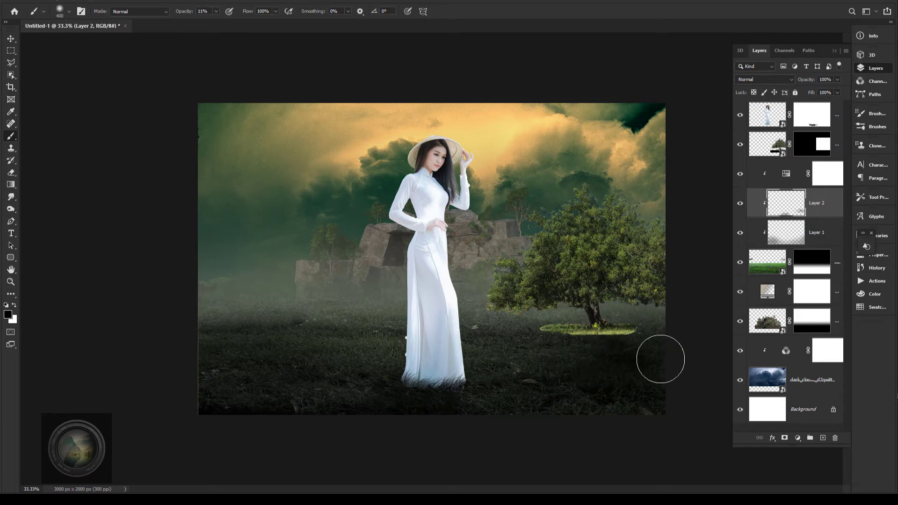
pyautogui.press('[')
pyautogui.press('[')
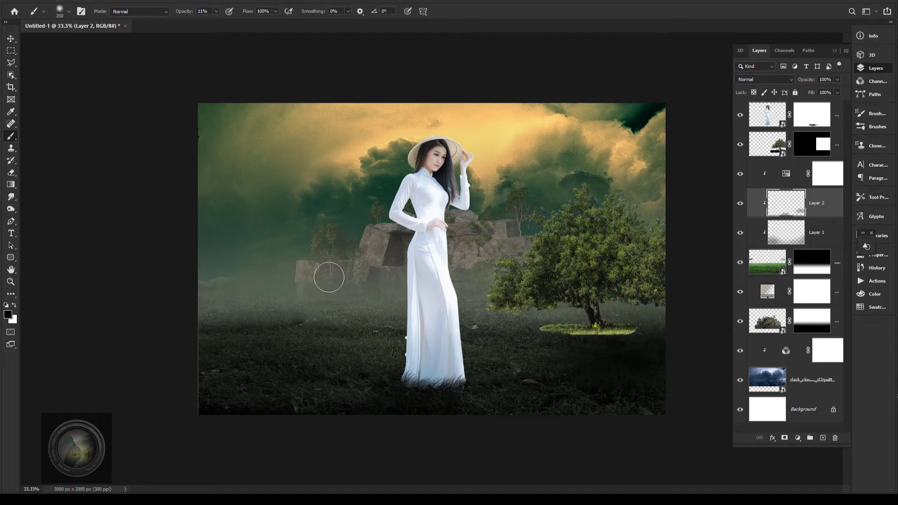
pyautogui.moveTo(329, 277); pyautogui.dragTo(295, 275)
# Add a new layer above the grass's Hue/Saturation adjustment, clip it to the grass, and choose golden yellow d5b936 as the brush colour
pyautogui.hotkey('ctrl', 'shift', 'alt', 'n')
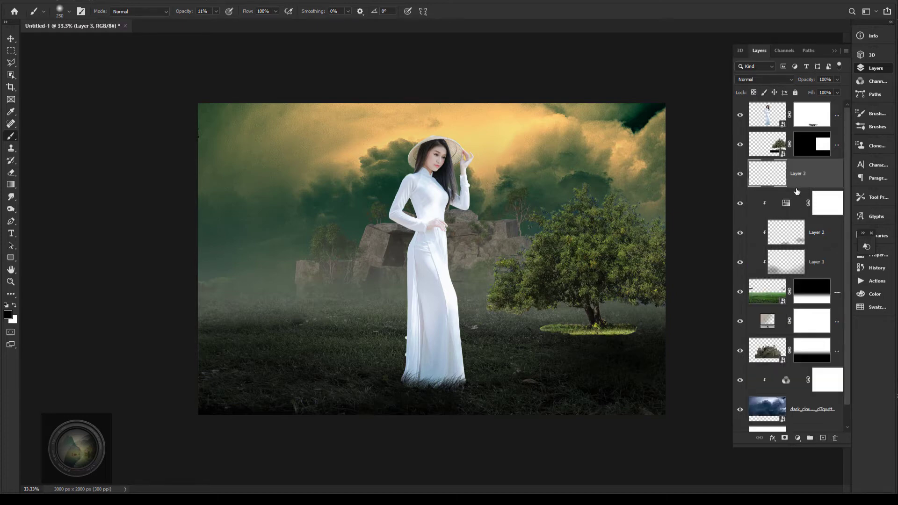
pyautogui.keyDown('alt'); pyautogui.click(795, 186); pyautogui.keyUp('alt')
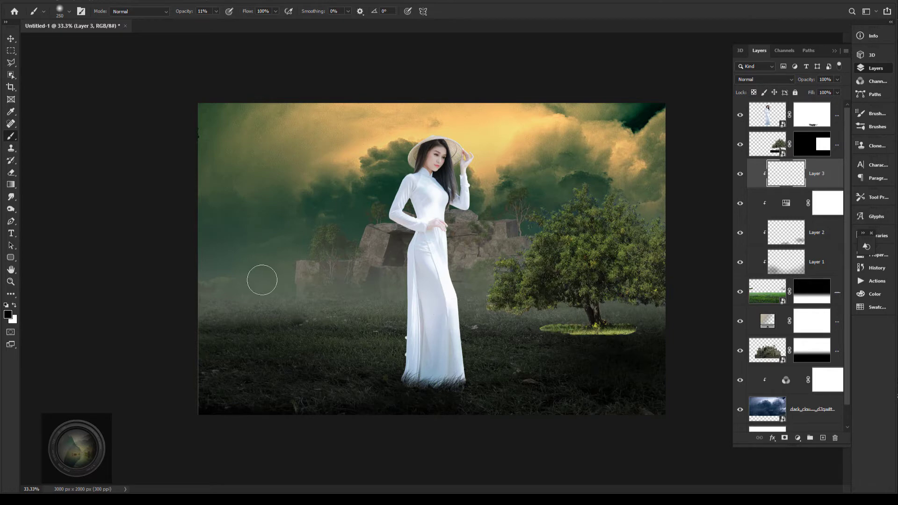
pyautogui.click(8, 314)
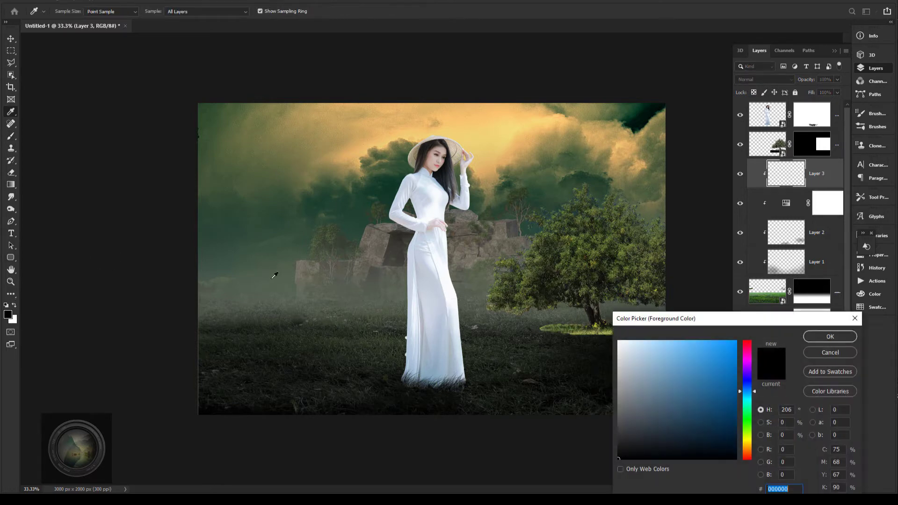
pyautogui.click(747, 443)
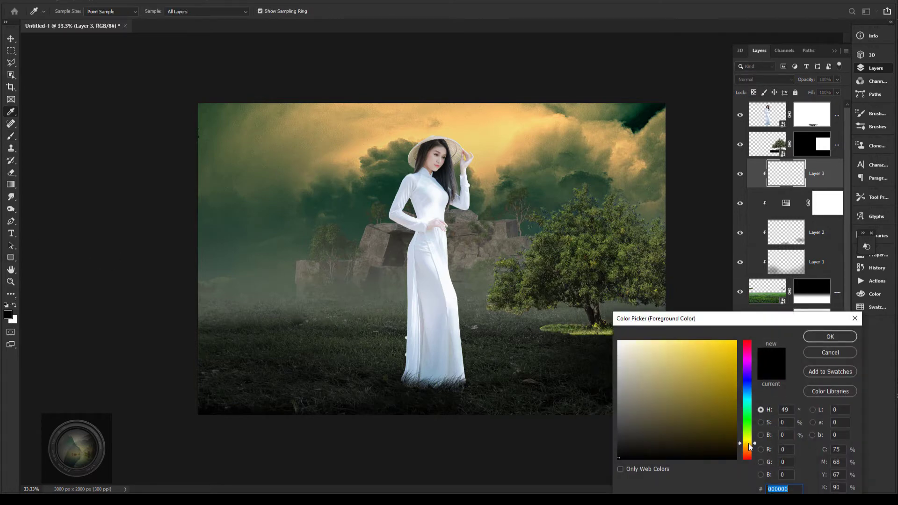
pyautogui.click(681, 361)
pyautogui.click(712, 362)
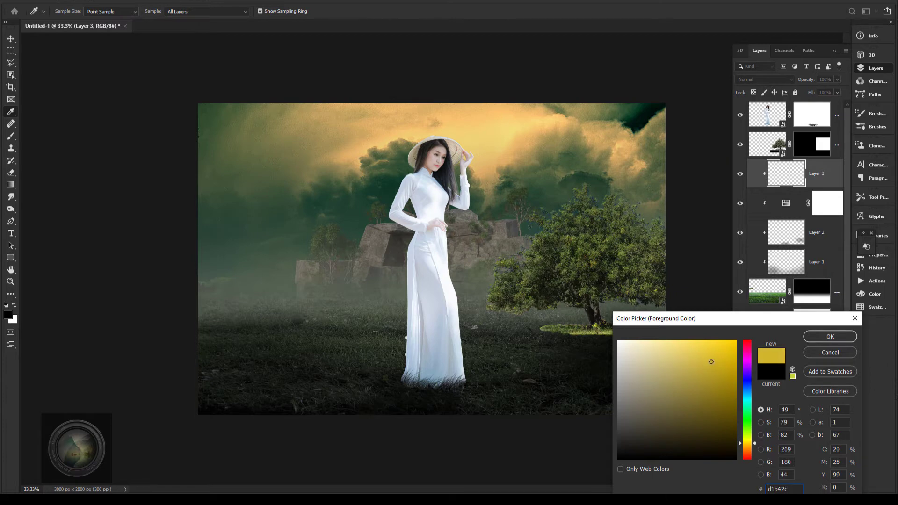
pyautogui.click(832, 340)
pyautogui.press('b')
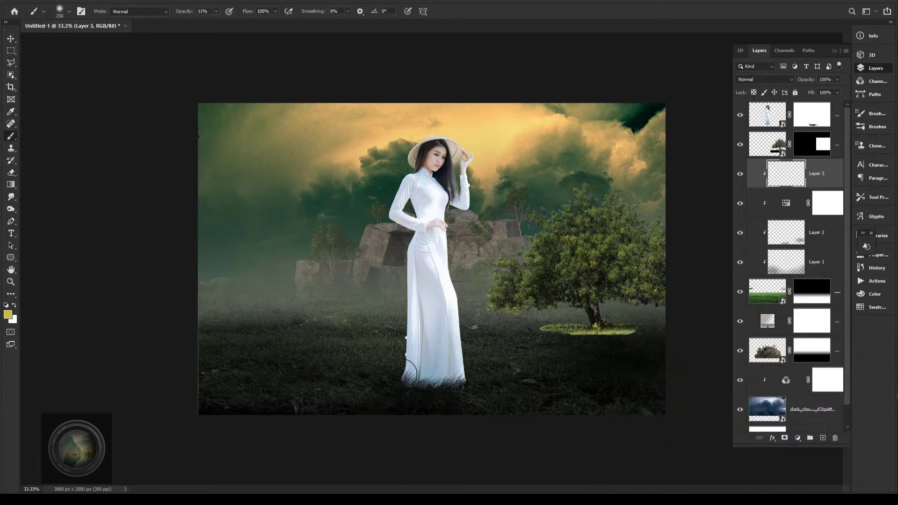
# Paint one 250 px yellow dab at 100% opacity and stretch it to about 600% wide and 346% high around the dress's base
pyautogui.click(350, 344)
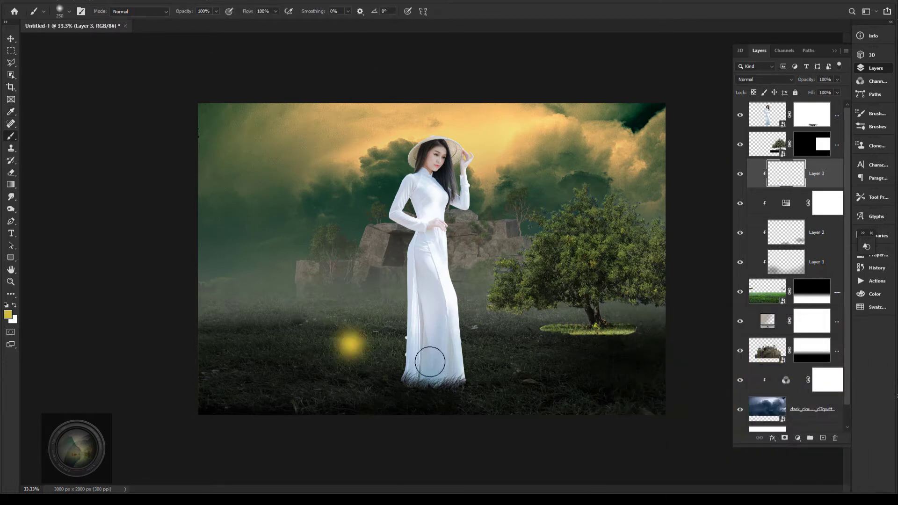
pyautogui.press('v')
pyautogui.hotkey('ctrl', 't')
pyautogui.moveTo(397, 377); pyautogui.dragTo(437, 427)
pyautogui.moveTo(306, 382)
pyautogui.mouseDown()
pyautogui.moveTo(401, 326)
pyautogui.moveTo(394, 355)
pyautogui.mouseUp()
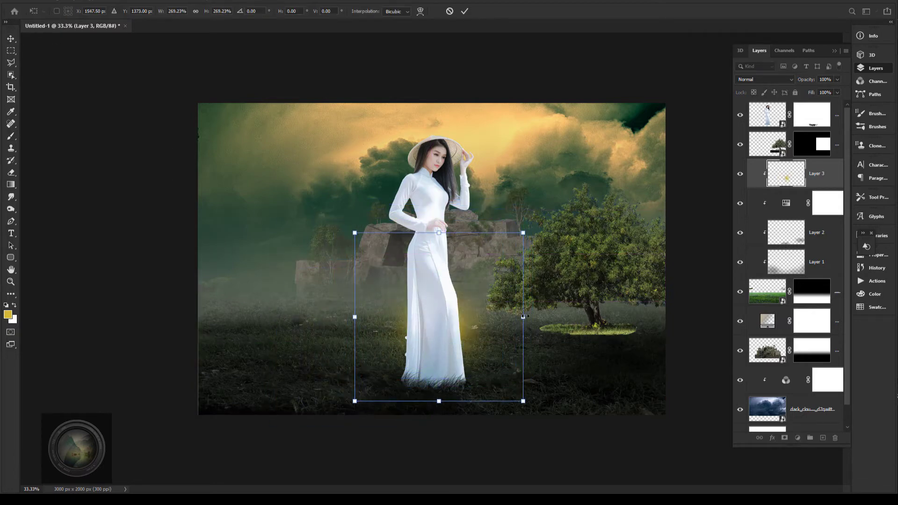
pyautogui.moveTo(523, 317); pyautogui.dragTo(617, 317)
pyautogui.moveTo(438, 402); pyautogui.dragTo(438, 445)
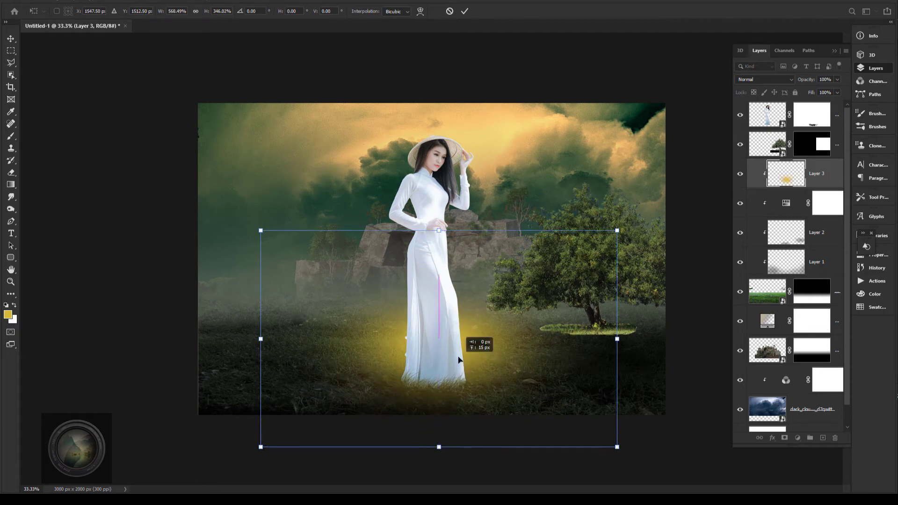
pyautogui.moveTo(456, 363); pyautogui.dragTo(456, 345)
pyautogui.moveTo(615, 322); pyautogui.dragTo(626, 323)
pyautogui.press('Return')
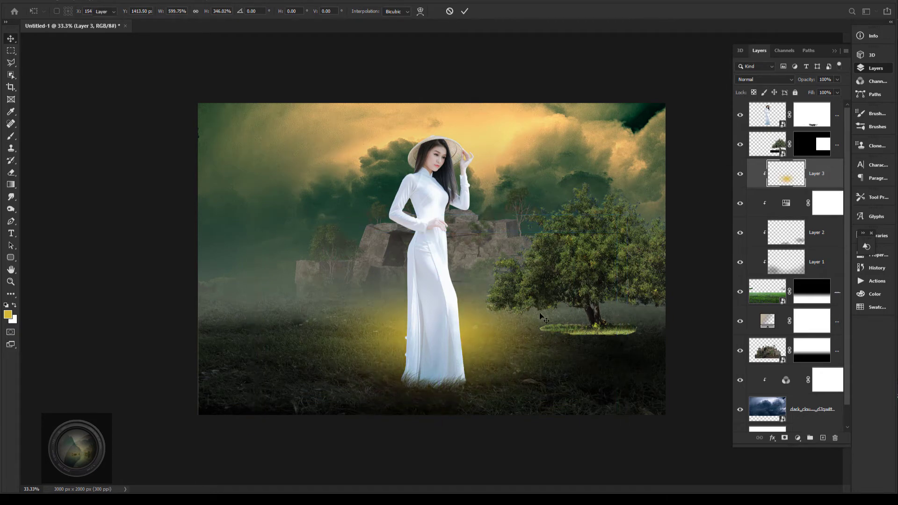
# Set the yellow glow layer's blend mode to Soft Light, move the glow slightly lower and enlarge it to about 128%
pyautogui.click(765, 80)
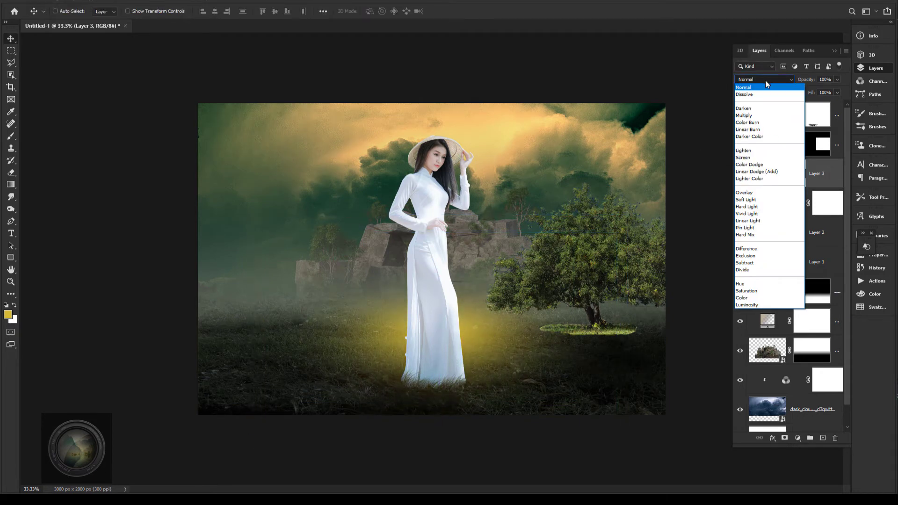
pyautogui.click(752, 201)
pyautogui.moveTo(476, 325); pyautogui.dragTo(478, 346)
pyautogui.hotkey('ctrl', 't')
pyautogui.moveTo(628, 233); pyautogui.dragTo(668, 194)
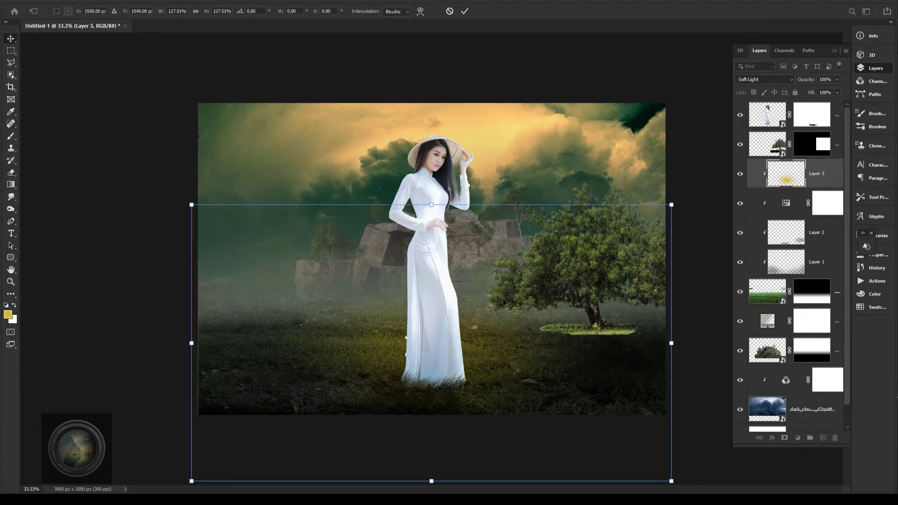
pyautogui.press('Return')
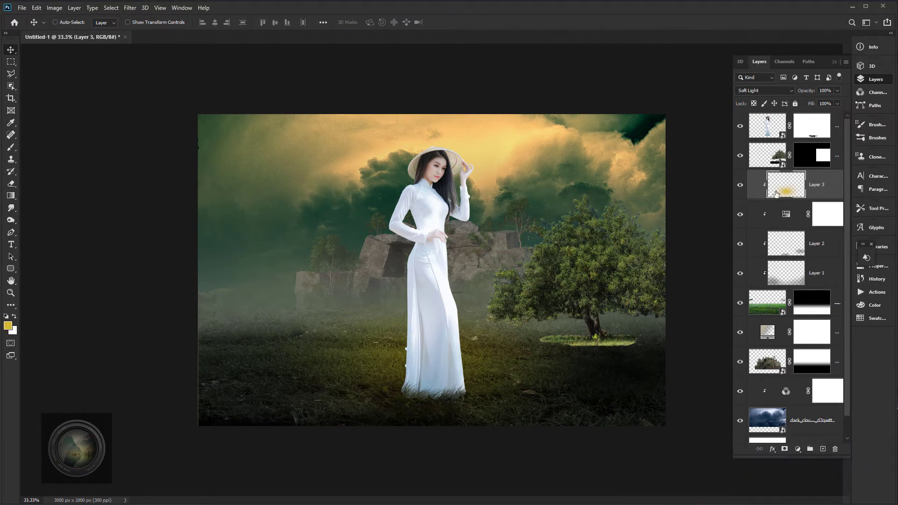
# Hide the bright grass patch under the tree by painting black on the tree's mask with a 143 px Soft Round brush, ending at 66% opacity
pyautogui.click(815, 162)
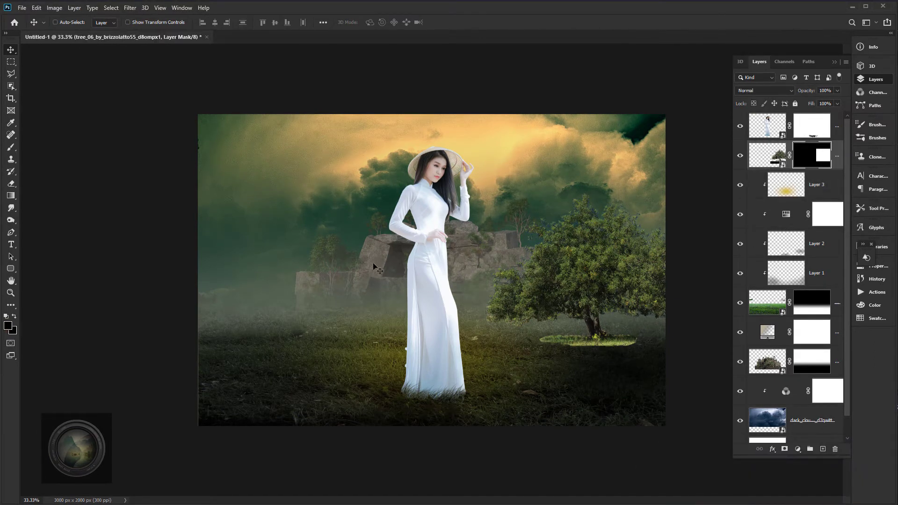
pyautogui.press('b')
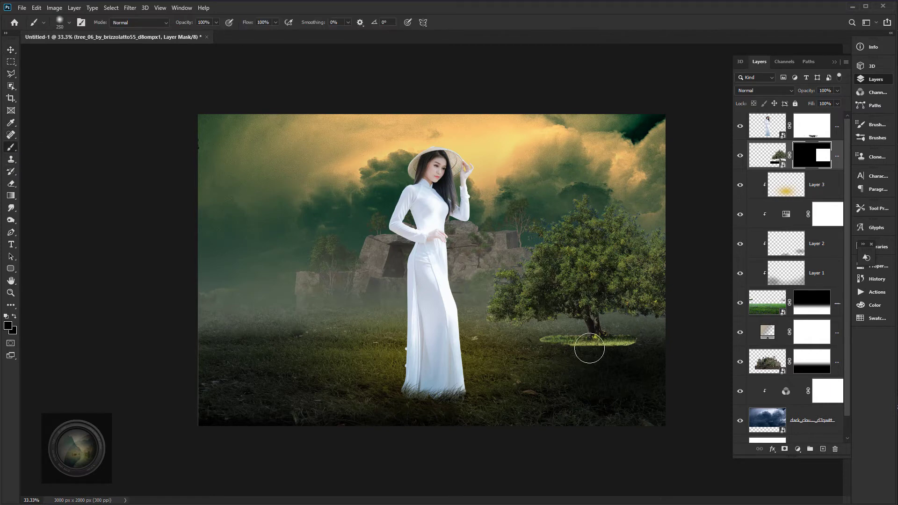
pyautogui.rightClick(585, 345)
pyautogui.click(635, 398)
pyautogui.click(574, 340)
pyautogui.rightClick(421, 267)
pyautogui.click(446, 335)
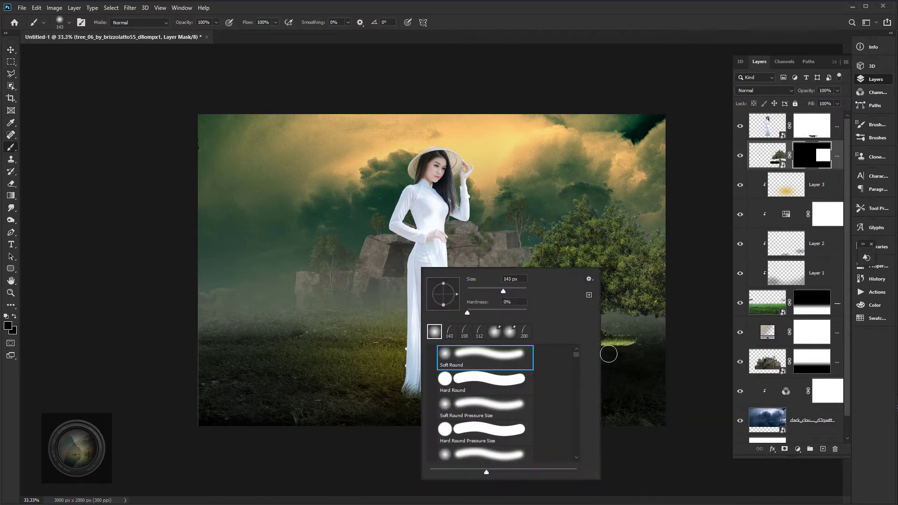
pyautogui.moveTo(632, 341); pyautogui.dragTo(543, 345)
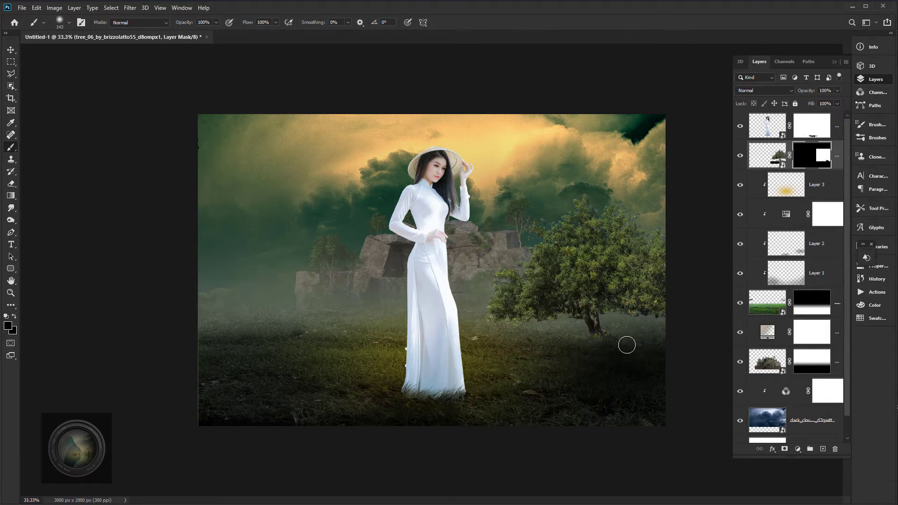
pyautogui.moveTo(184, 27); pyautogui.dragTo(174, 28)
# On the grass layer's existing tree shadow layer, paint black at the base of the tree trunk using a smaller brush at 66% opacity
pyautogui.click(741, 245)
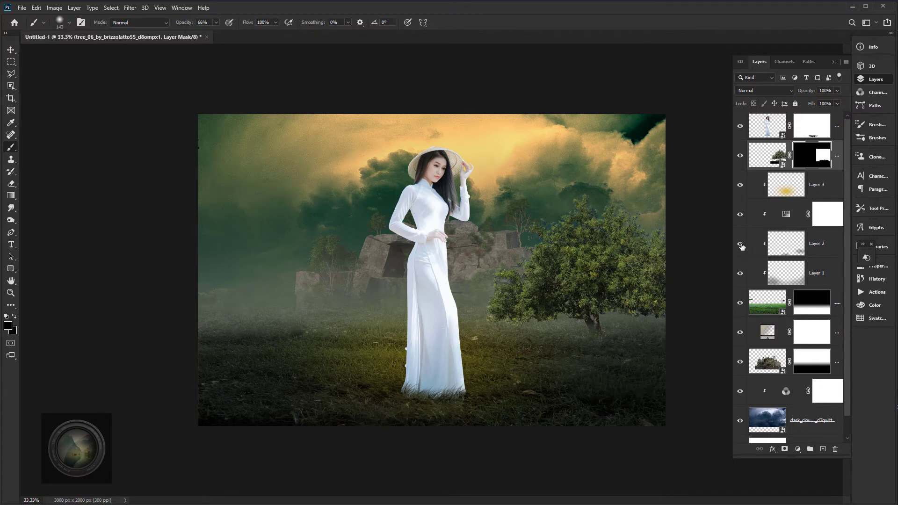
pyautogui.click(741, 245)
pyautogui.click(784, 244)
pyautogui.click(9, 326)
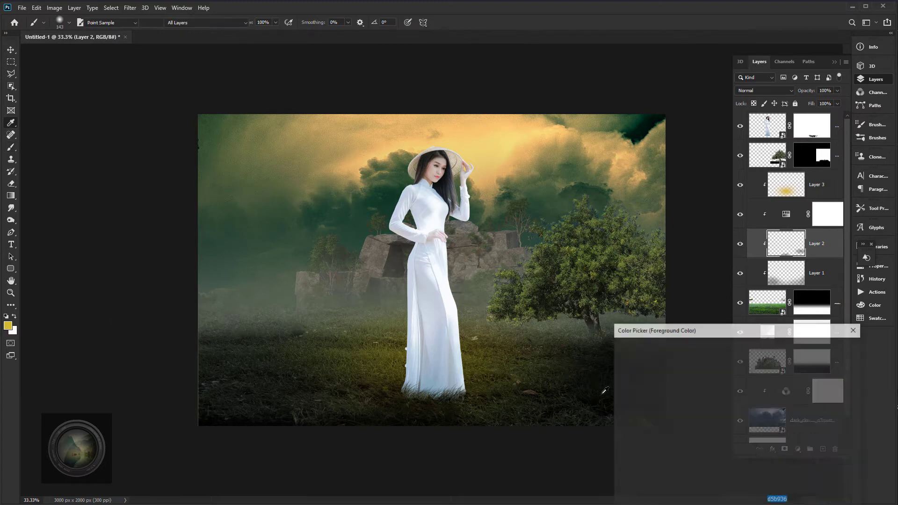
pyautogui.click(620, 470)
pyautogui.click(836, 346)
pyautogui.press('[')
pyautogui.press('[')
pyautogui.press('[')
pyautogui.press('[')
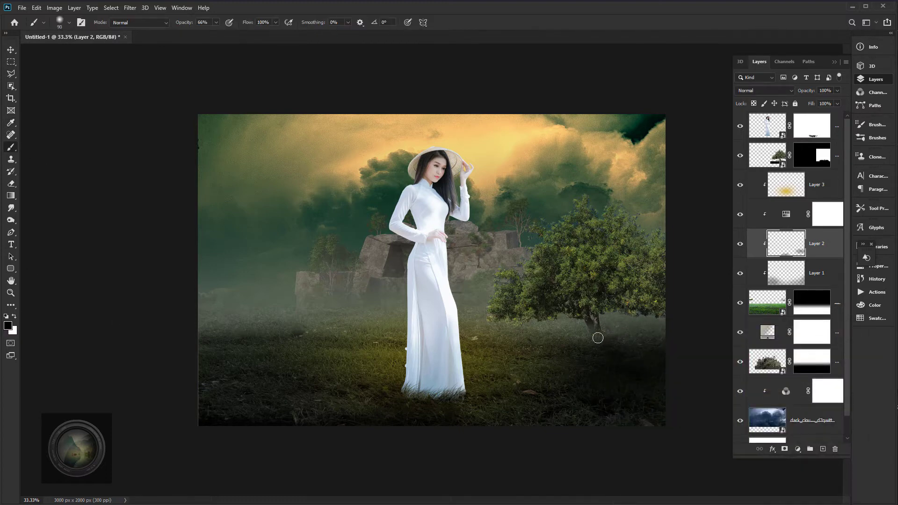
pyautogui.moveTo(595, 335); pyautogui.dragTo(591, 335)
# Build up a softer shadow around the trunk base with a brush enlarged to 175 px at 14% opacity
pyautogui.press(']')
pyautogui.press(']')
pyautogui.press(']')
pyautogui.press('1')
pyautogui.press('4')
pyautogui.press(']')
# Add a new layer above the tree and clip it to the tree
pyautogui.click(804, 164)
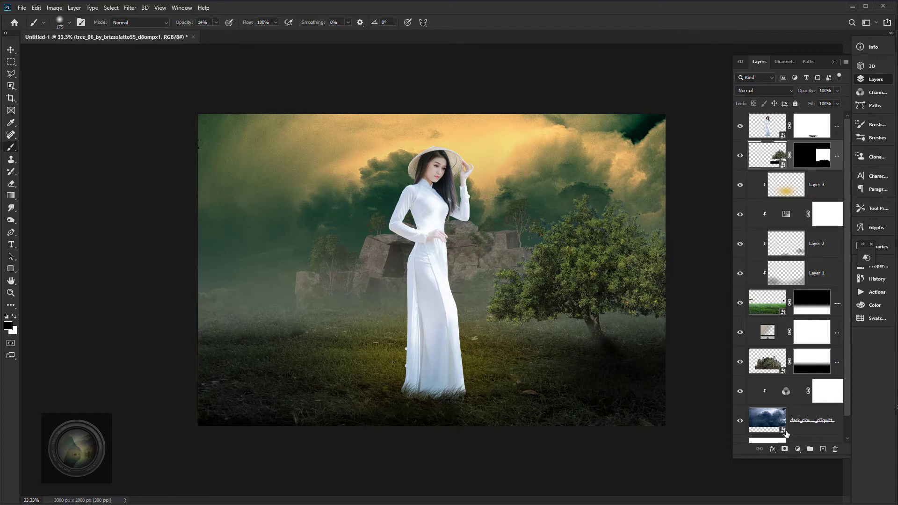
pyautogui.click(823, 449)
pyautogui.keyDown('alt'); pyautogui.click(797, 173); pyautogui.keyUp('alt')
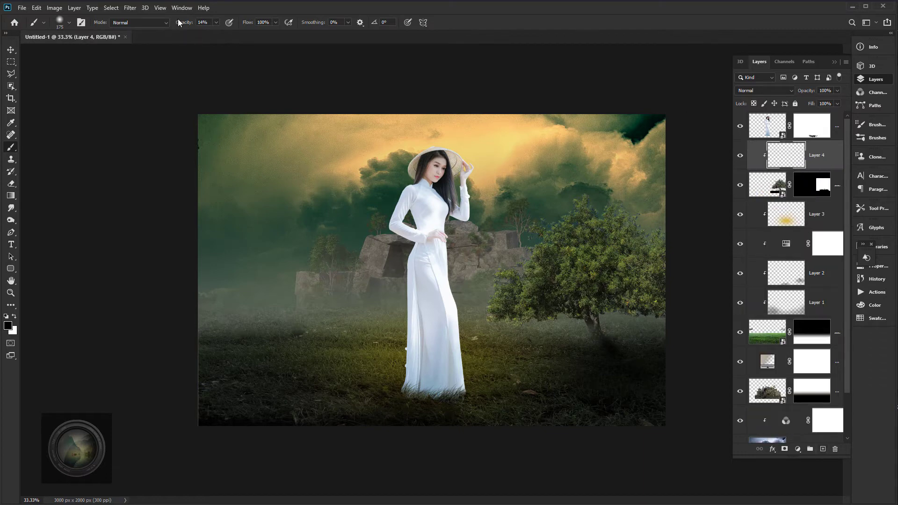
# Paint soft black shading over the tree's right side and lower foliage with a large brush at 10% opacity
pyautogui.moveTo(182, 23); pyautogui.dragTo(176, 26)
pyautogui.press(']')
pyautogui.press(']')
pyautogui.press(']')
pyautogui.press(']')
pyautogui.press(']')
pyautogui.press(']')
pyautogui.press(']')
pyautogui.press(']')
pyautogui.press(']')
pyautogui.click(649, 284)
pyautogui.press('[')
pyautogui.press('[')
pyautogui.press('[')
pyautogui.moveTo(649, 260)
pyautogui.mouseDown()
pyautogui.moveTo(621, 229)
pyautogui.moveTo(600, 279)
pyautogui.moveTo(562, 287)
pyautogui.moveTo(619, 279)
pyautogui.moveTo(585, 291)
pyautogui.moveTo(644, 290)
pyautogui.moveTo(506, 315)
pyautogui.moveTo(654, 292)
pyautogui.moveTo(643, 304)
pyautogui.moveTo(593, 309)
pyautogui.mouseUp()
# Deepen the black shading around the trunk and lower branches with 100 to 200 px brushes at 10% opacity
pyautogui.press('[')
pyautogui.press('[')
pyautogui.press('[')
pyautogui.press('[')
pyautogui.press('[')
pyautogui.press('[')
pyautogui.press('[')
pyautogui.press('[')
pyautogui.press('[')
pyautogui.press('[')
pyautogui.press('[')
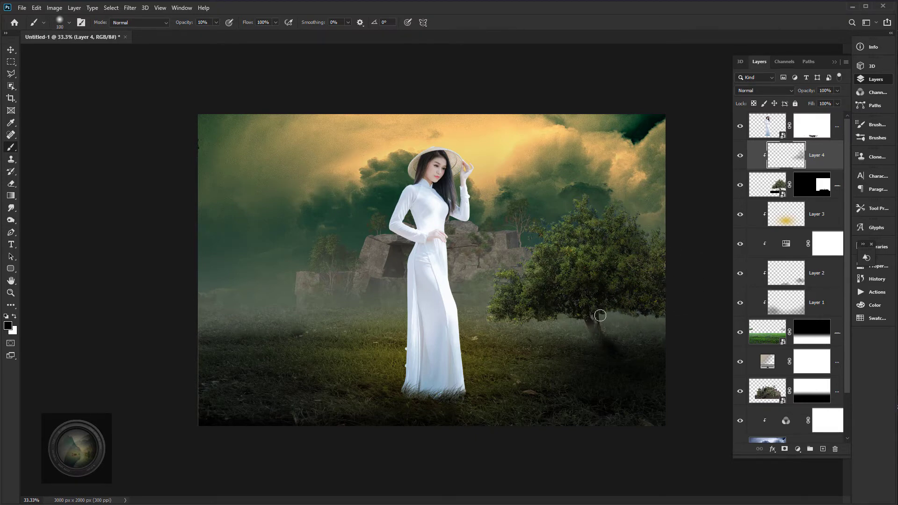
pyautogui.press(']')
pyautogui.press(']')
pyautogui.press(']')
pyautogui.press(']')
pyautogui.press(']')
# Add a new layer above the tree's shading, clip it to the tree, and choose golden yellow e2bb34 as the brush colour
pyautogui.click(798, 450)
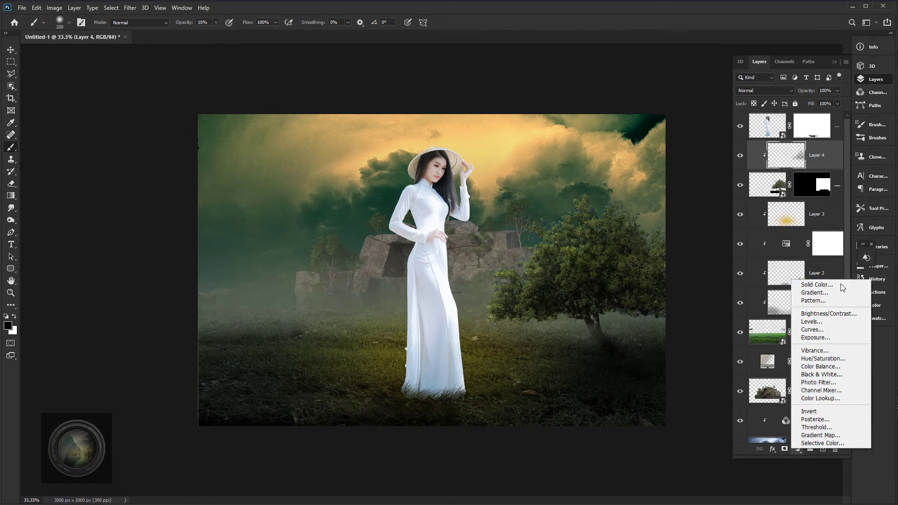
pyautogui.click(818, 456)
pyautogui.click(823, 449)
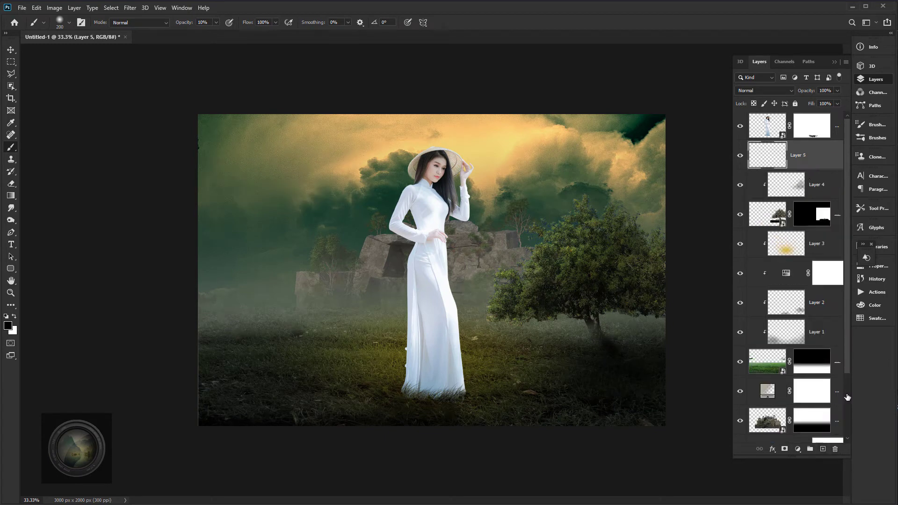
pyautogui.hotkey('ctrl', 'alt', 'g')
pyautogui.click(8, 326)
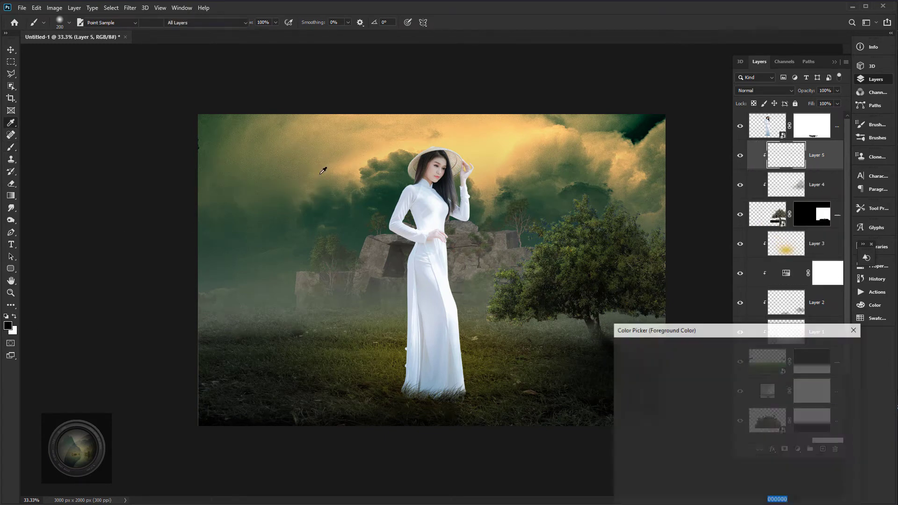
pyautogui.moveTo(746, 458); pyautogui.dragTo(747, 455)
pyautogui.moveTo(725, 368); pyautogui.dragTo(710, 365)
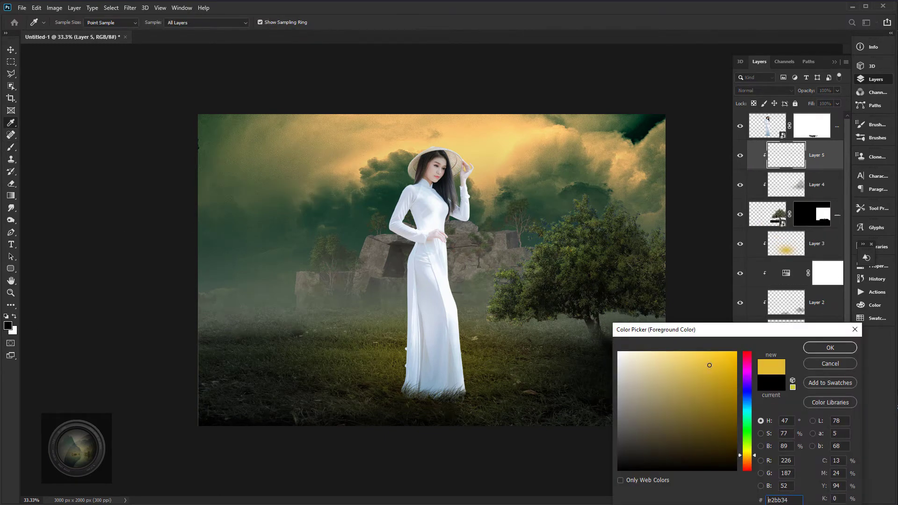
pyautogui.press('Return')
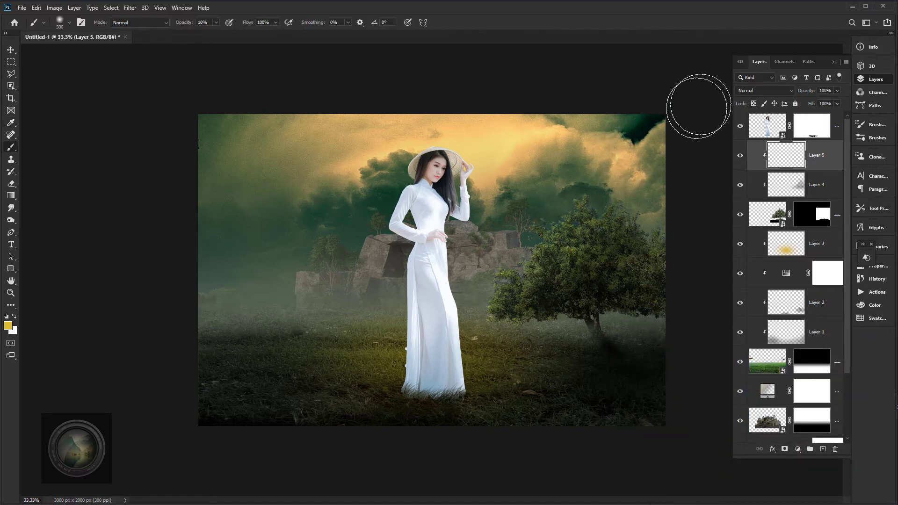
# Set the layer's blend mode to Overlay and paint yellow highlights on the tree's upper and left foliage at 10% opacity, down to 250 px
pyautogui.click(751, 90)
pyautogui.click(753, 205)
pyautogui.press('[')
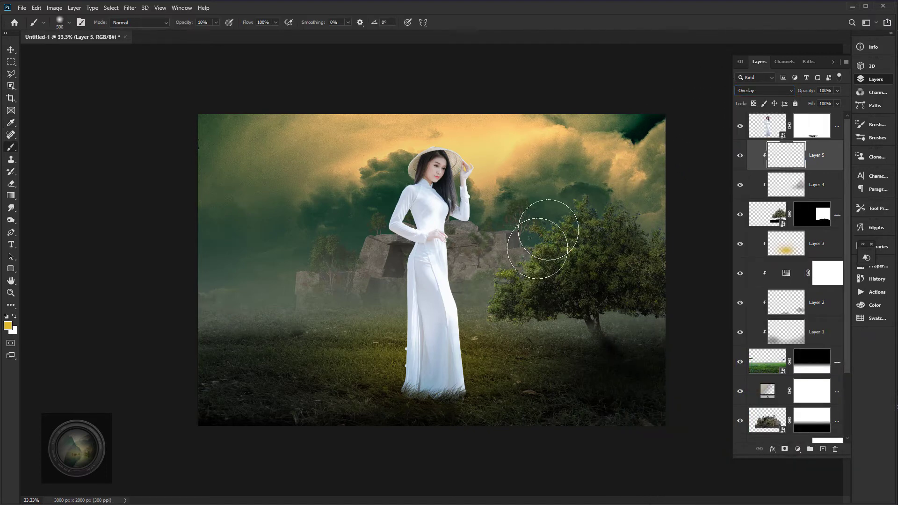
pyautogui.moveTo(628, 219)
pyautogui.mouseDown()
pyautogui.moveTo(550, 272)
pyautogui.moveTo(508, 275)
pyautogui.moveTo(568, 293)
pyautogui.moveTo(556, 257)
pyautogui.moveTo(603, 203)
pyautogui.moveTo(653, 252)
pyautogui.mouseUp()
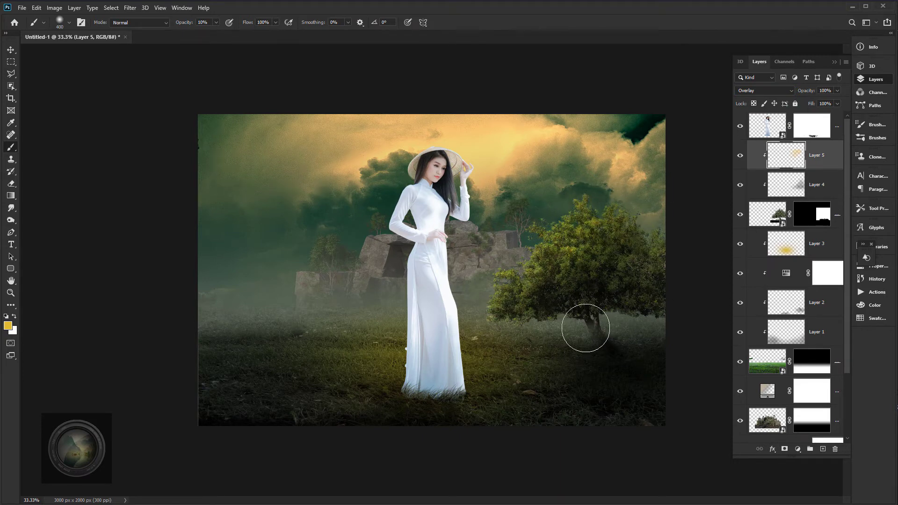
pyautogui.press('[')
pyautogui.press('[')
pyautogui.press('[')
pyautogui.press('[')
pyautogui.press(']')
pyautogui.press(']')
pyautogui.click(774, 91)
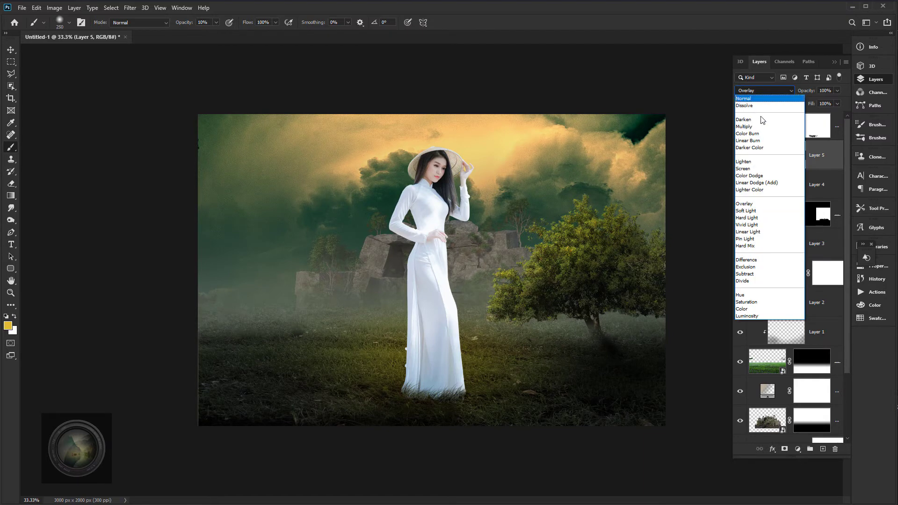
pyautogui.click(757, 205)
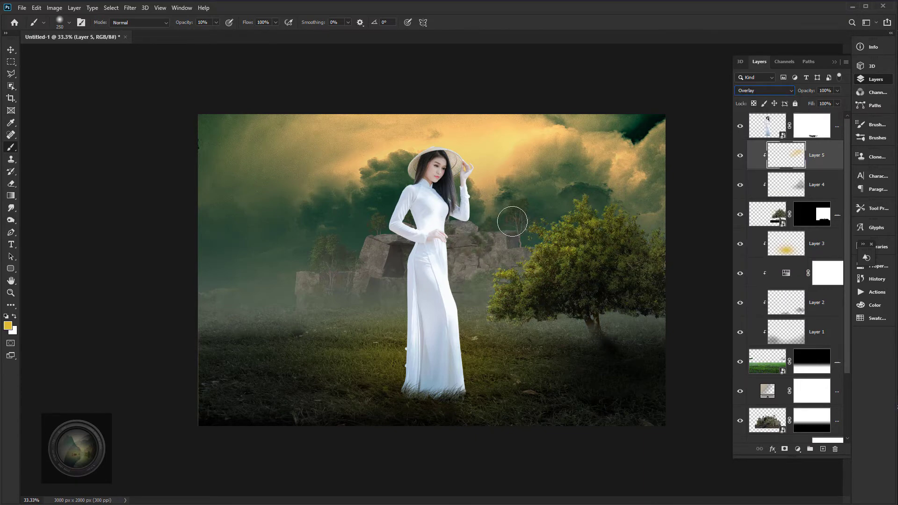
pyautogui.hotkey('ctrl', '+')
pyautogui.hotkey('ctrl', '-')
# Add a Vibrance adjustment above the rocks with vibrance -32 and clip it to the rocks
pyautogui.scroll(-3, 790, 281)
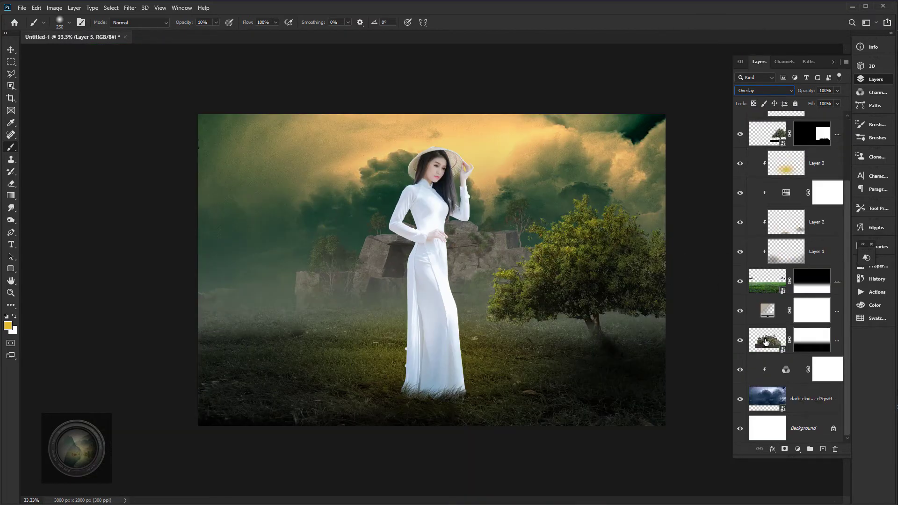
pyautogui.click(767, 340)
pyautogui.click(796, 452)
pyautogui.click(837, 342)
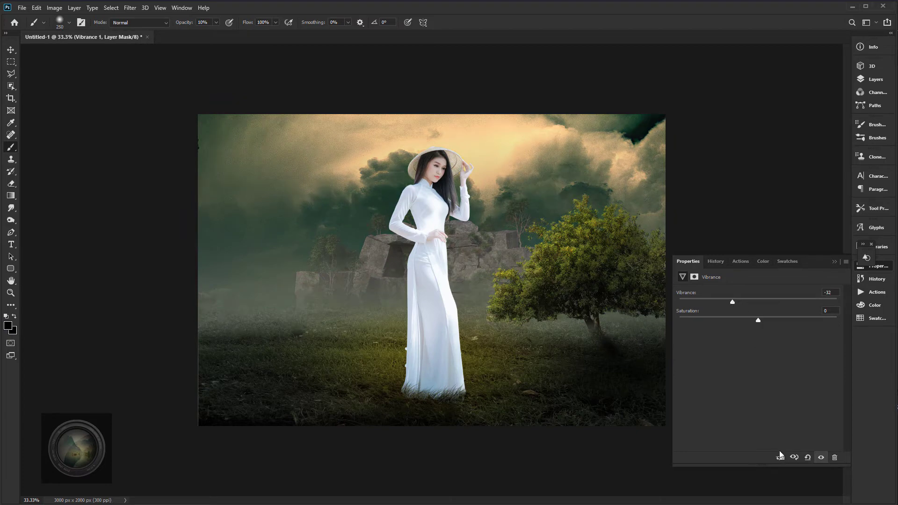
pyautogui.click(779, 458)
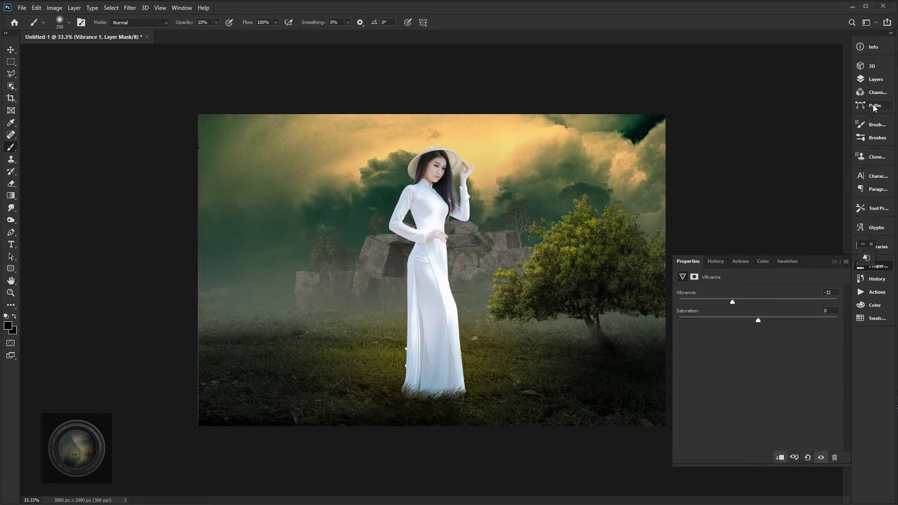
pyautogui.click(873, 79)
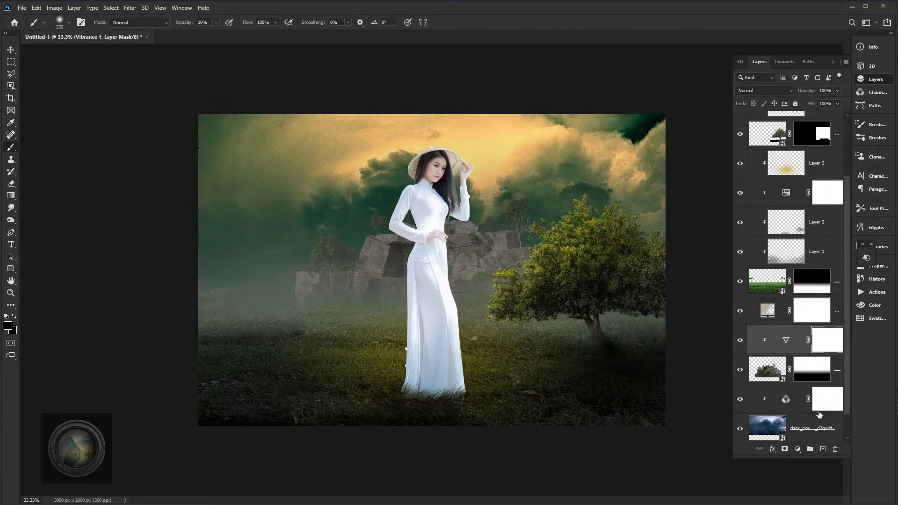
# Add a Hue/Saturation adjustment clipped to the rocks with hue about +70, saturation -41 and lightness -28
pyautogui.click(811, 374)
pyautogui.click(798, 449)
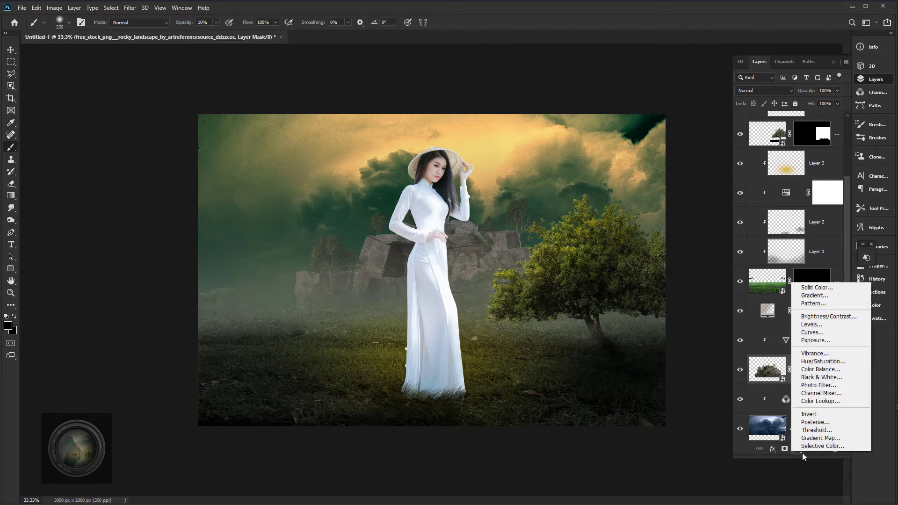
pyautogui.click(840, 362)
pyautogui.moveTo(730, 343); pyautogui.dragTo(790, 324)
pyautogui.click(736, 363)
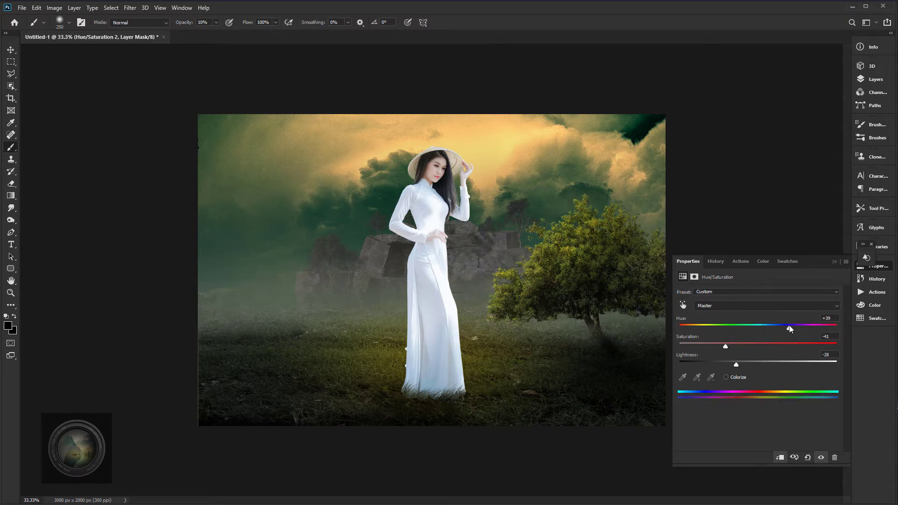
pyautogui.press('F7')
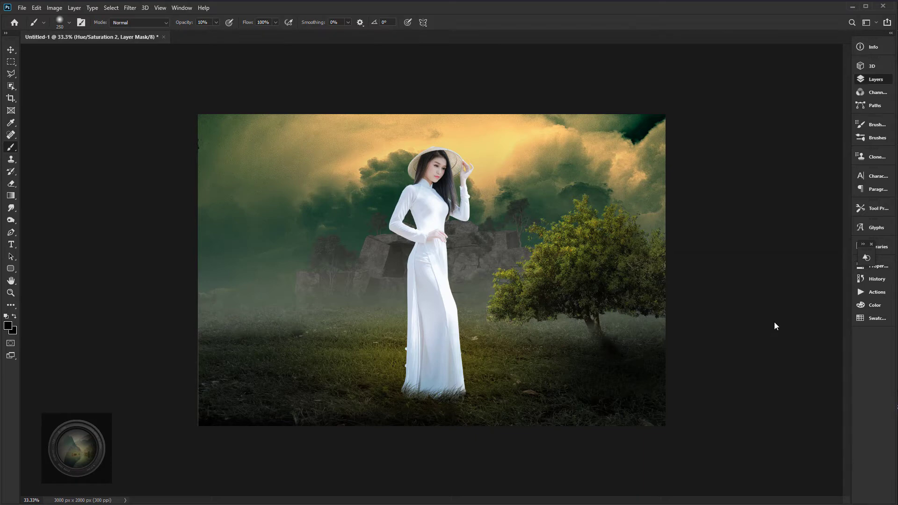
# Add a new unclipped layer between the grass's yellow glow layer and the tree
pyautogui.scroll(-1, 797, 369)
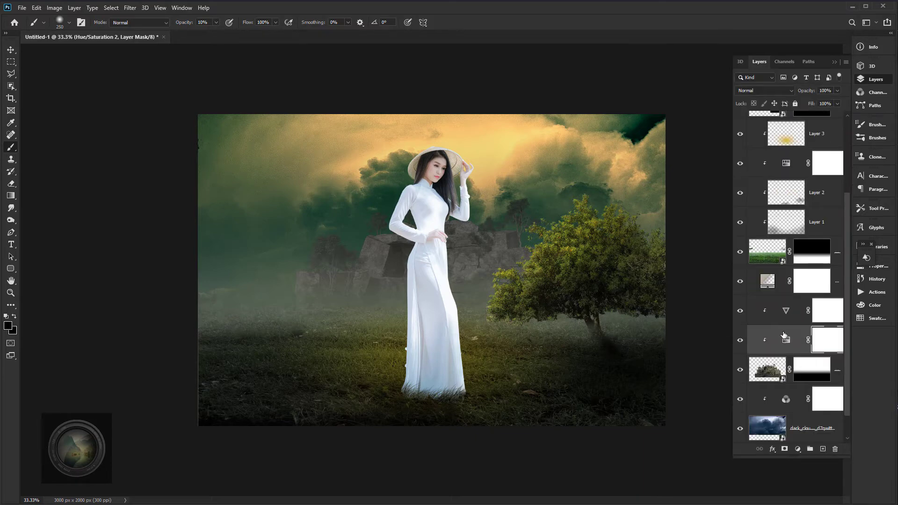
pyautogui.click(768, 256)
pyautogui.scroll(3, 781, 257)
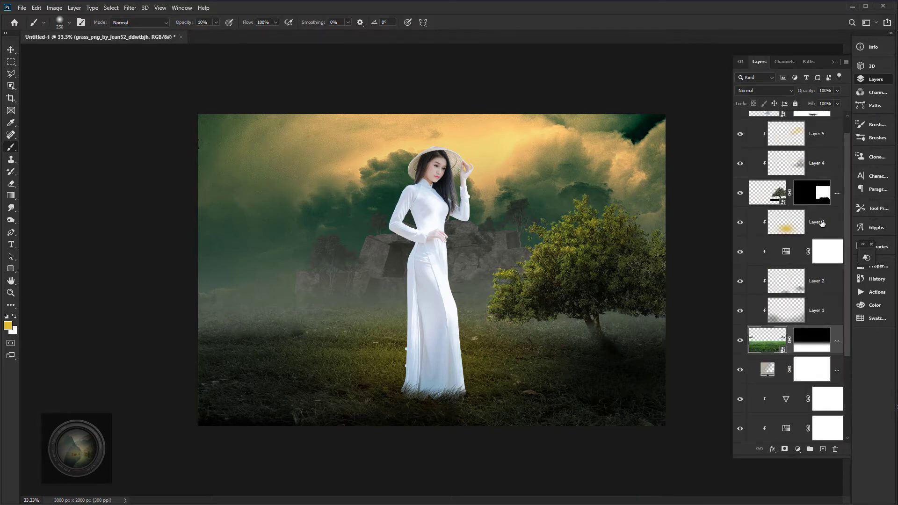
pyautogui.click(821, 224)
pyautogui.click(824, 449)
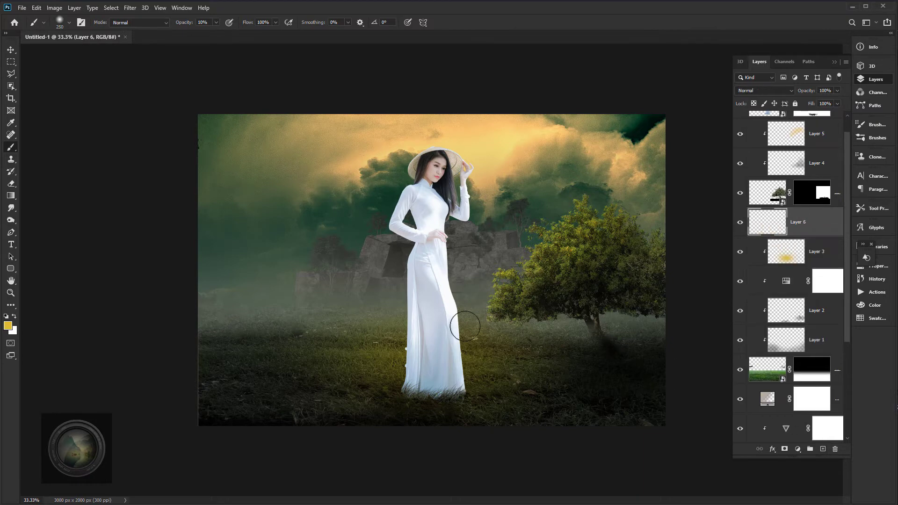
# Choose the 44 px Chalk brush and set the brush colour to pale beige ddd4bf
pyautogui.rightClick(342, 336)
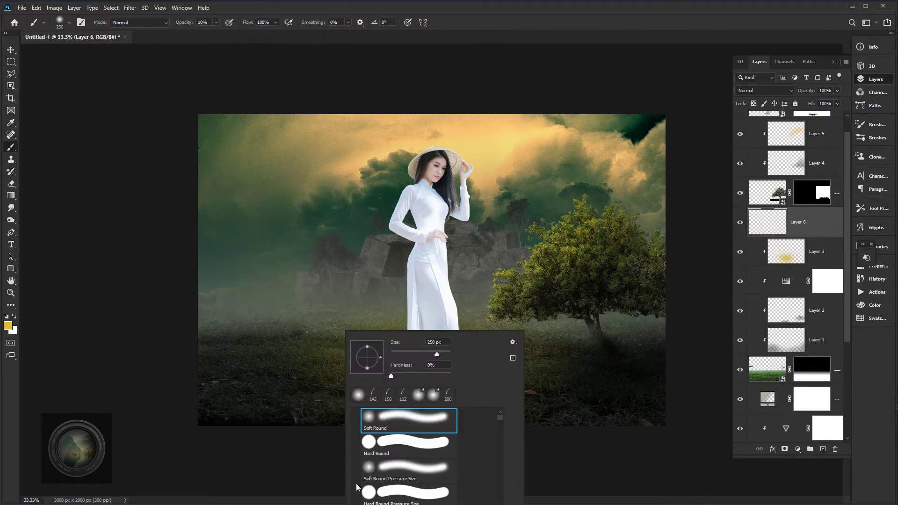
pyautogui.scroll(-10, 357, 487)
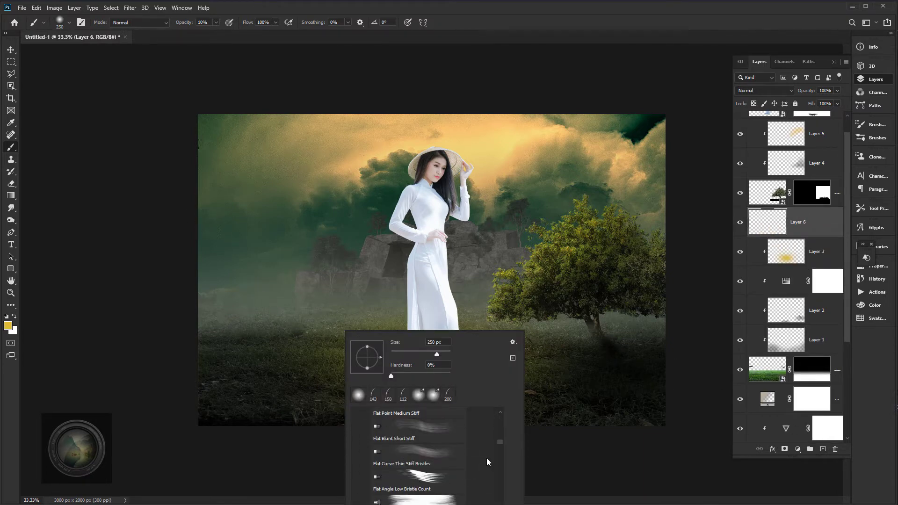
pyautogui.scroll(-10, 504, 471)
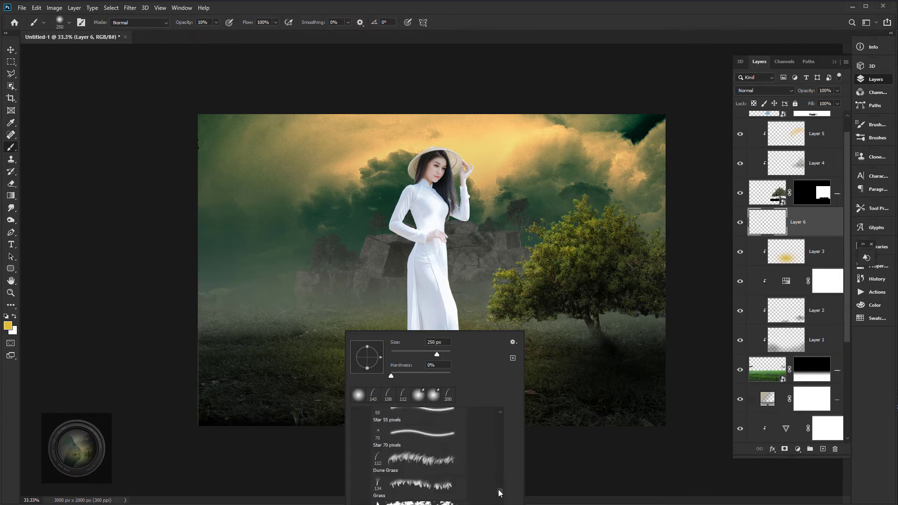
pyautogui.moveTo(498, 490); pyautogui.dragTo(492, 481)
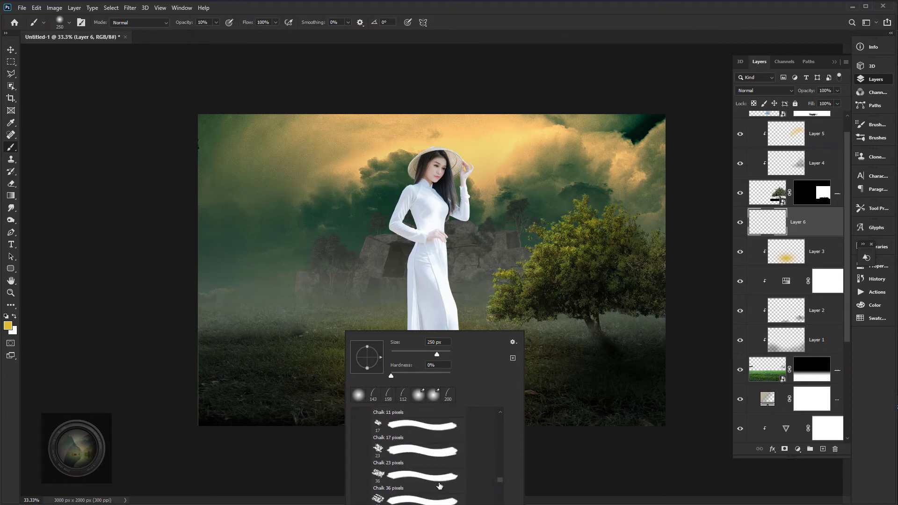
pyautogui.click(379, 498)
pyautogui.click(369, 316)
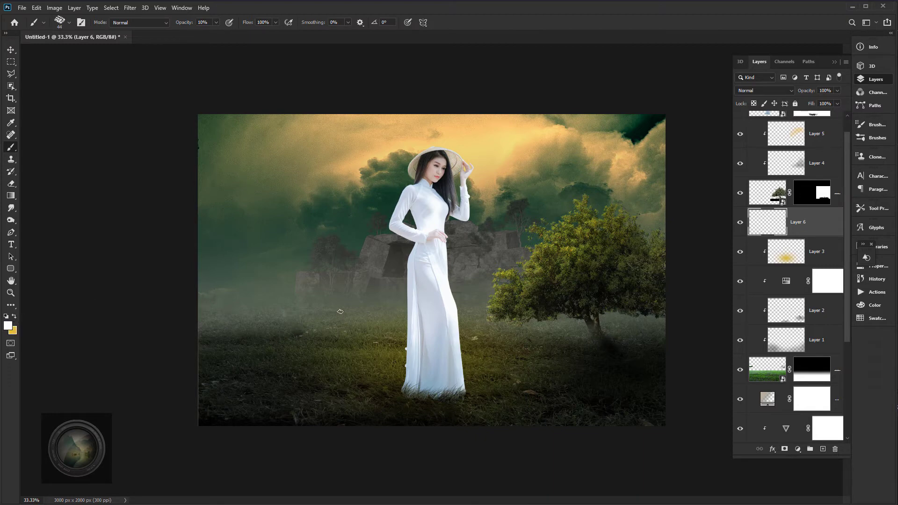
pyautogui.click(8, 326)
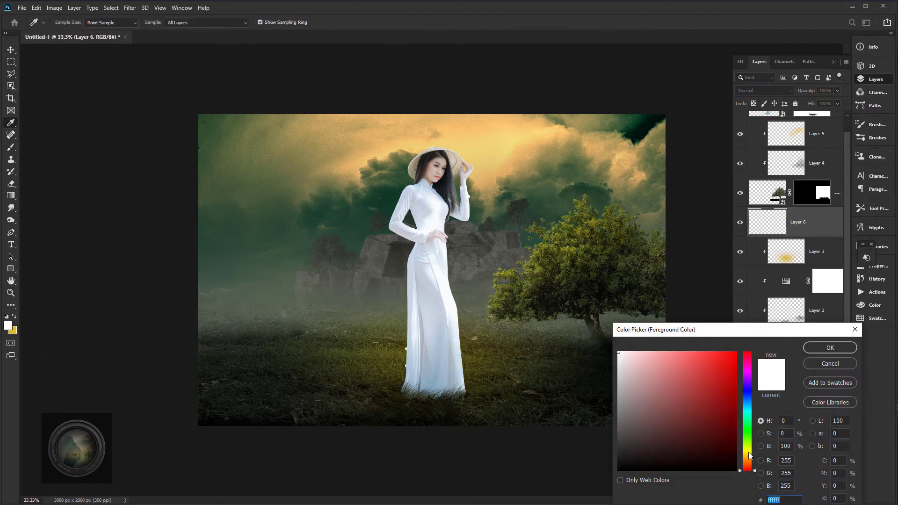
pyautogui.click(751, 452)
pyautogui.moveTo(750, 451); pyautogui.dragTo(751, 457)
pyautogui.click(633, 367)
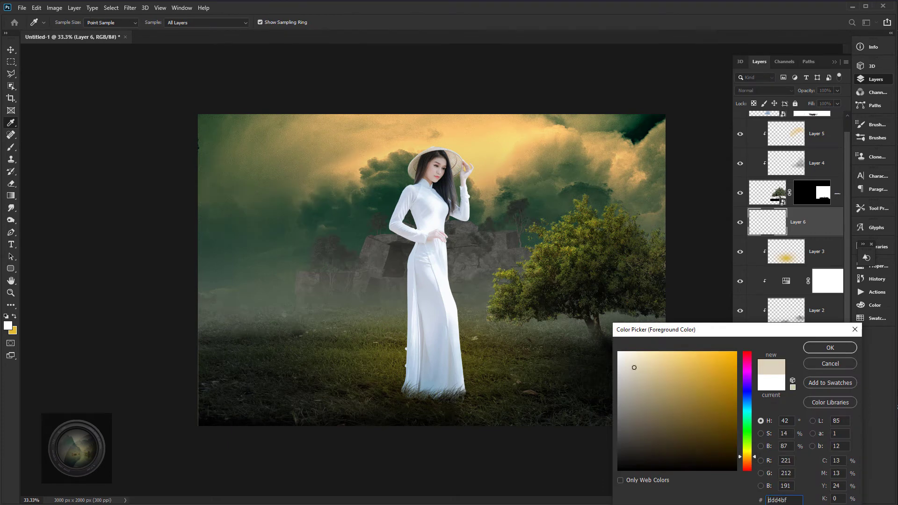
pyautogui.click(830, 348)
# Paint beige mist along the horizon in front of the rocks at 10% opacity, varying the chalk brush up to 600 px
pyautogui.press('b')
pyautogui.moveTo(331, 310); pyautogui.dragTo(408, 301)
pyautogui.press('[')
pyautogui.press('[')
pyautogui.press('[')
pyautogui.moveTo(463, 292); pyautogui.dragTo(515, 290)
pyautogui.press(']')
pyautogui.press(']')
pyautogui.press(']')
pyautogui.press(']')
pyautogui.press(']')
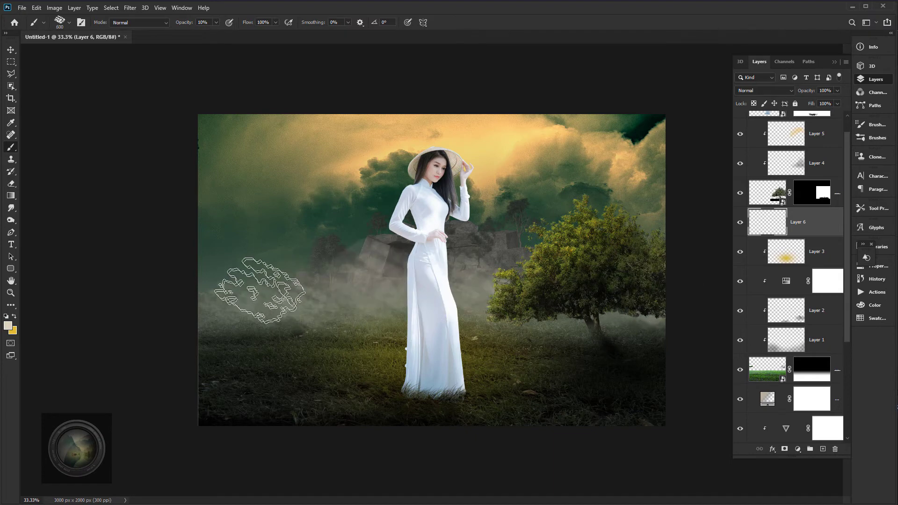
pyautogui.press('[')
pyautogui.press('[')
pyautogui.press('[')
pyautogui.press('[')
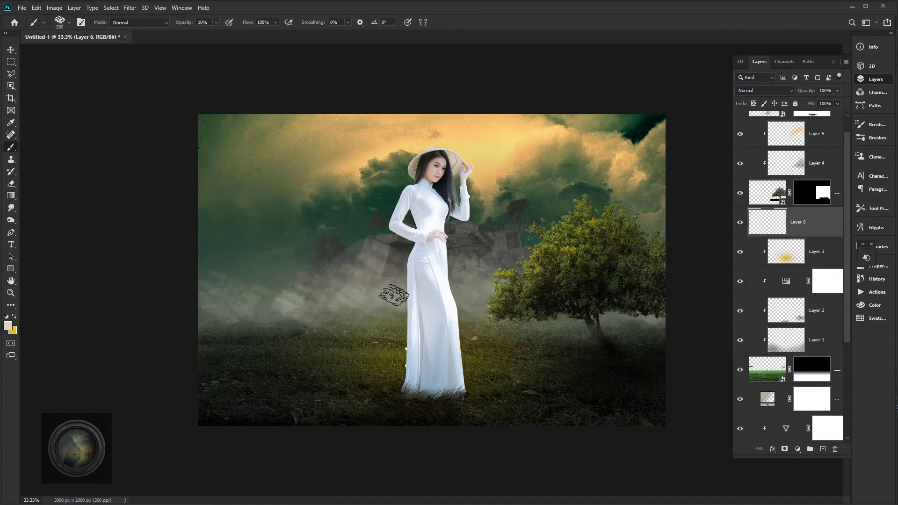
# Apply a Gaussian Blur with a 36-pixel radius to the painted mist layer
pyautogui.click(131, 8)
pyautogui.moveTo(219, 115)
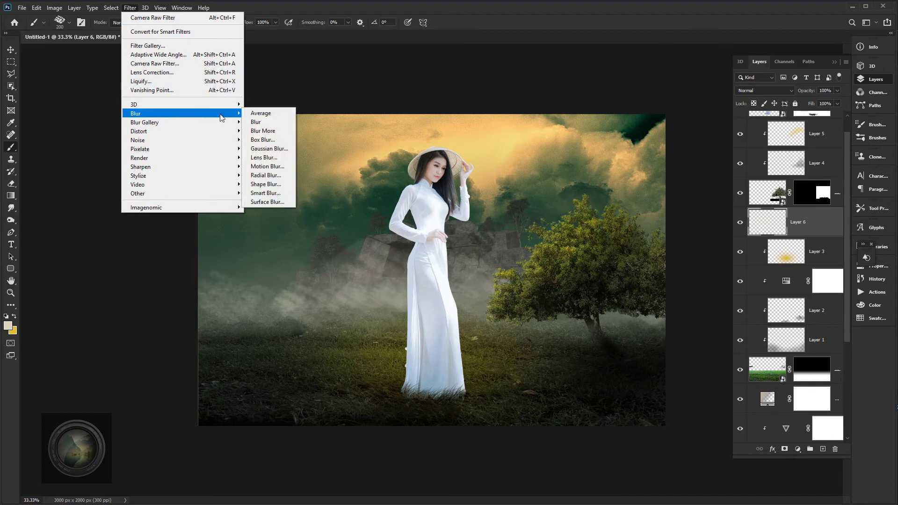
pyautogui.click(269, 147)
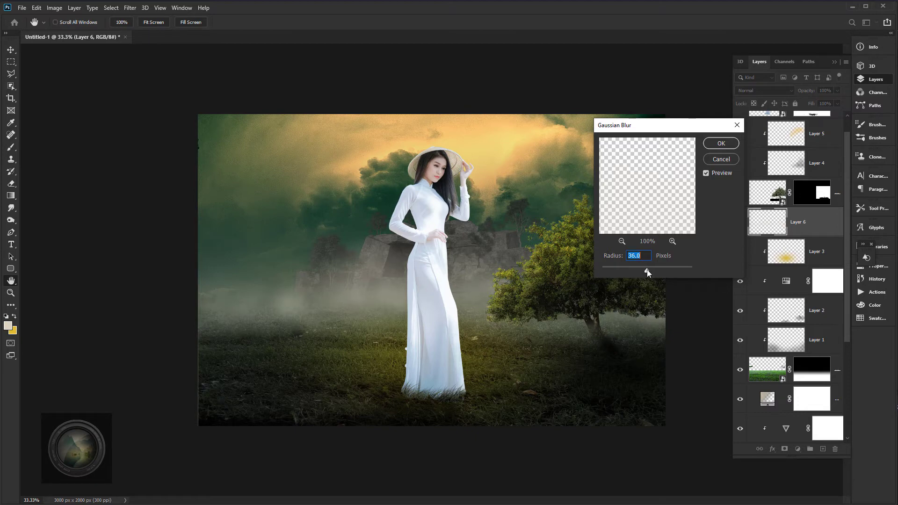
pyautogui.press('Return')
pyautogui.click(11, 50)
# Enlarge the mist layer beyond the canvas edges and set its blend mode to Linear Light
pyautogui.click(764, 90)
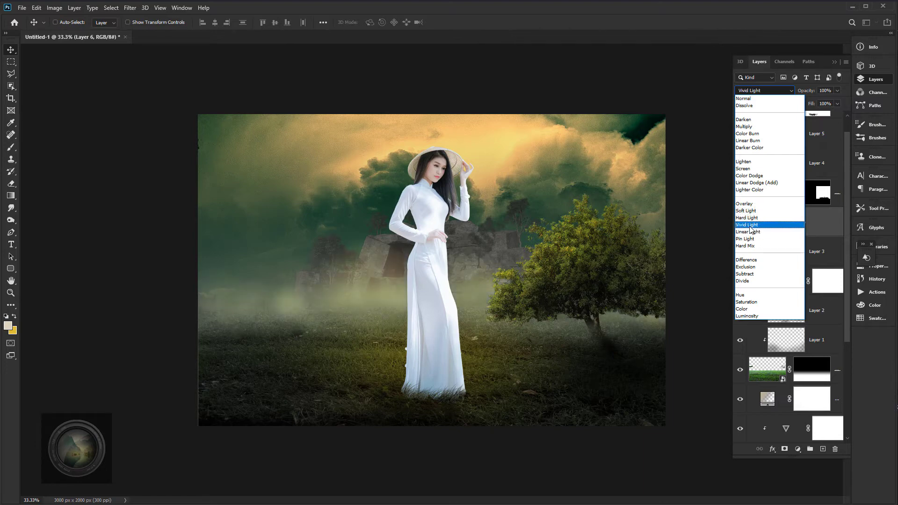
pyautogui.click(749, 225)
pyautogui.hotkey('ctrl', 't')
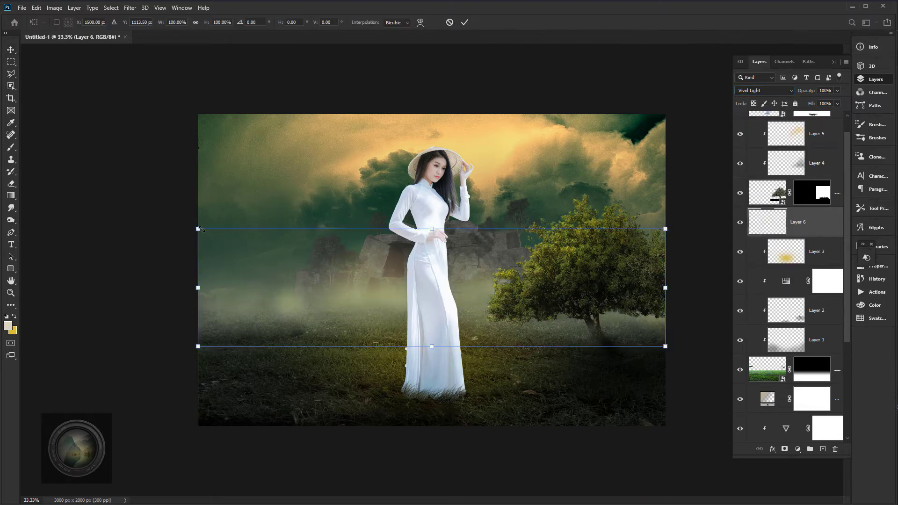
pyautogui.moveTo(198, 229); pyautogui.dragTo(158, 187)
pyautogui.press('Return')
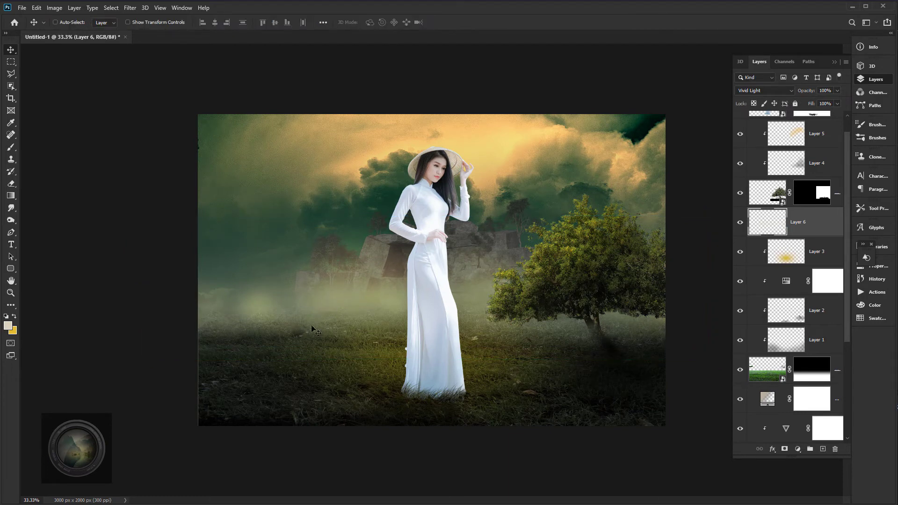
pyautogui.click(760, 92)
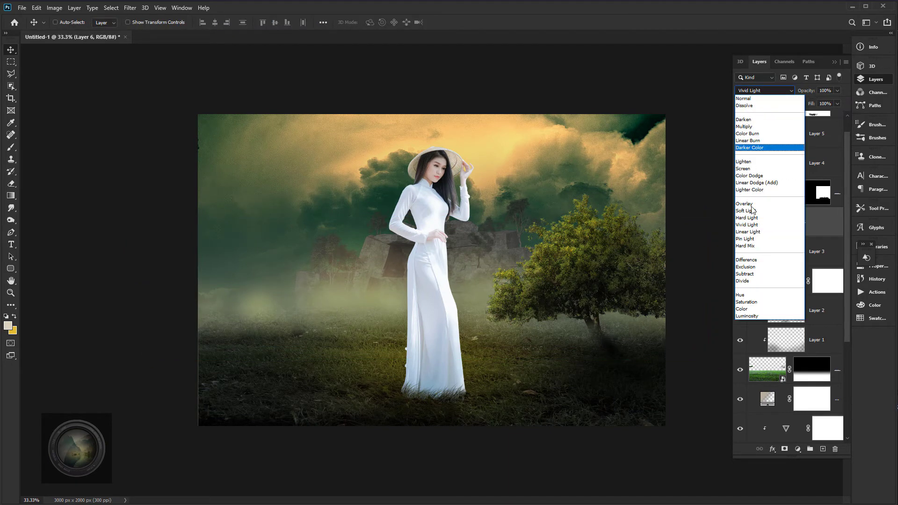
pyautogui.click(748, 232)
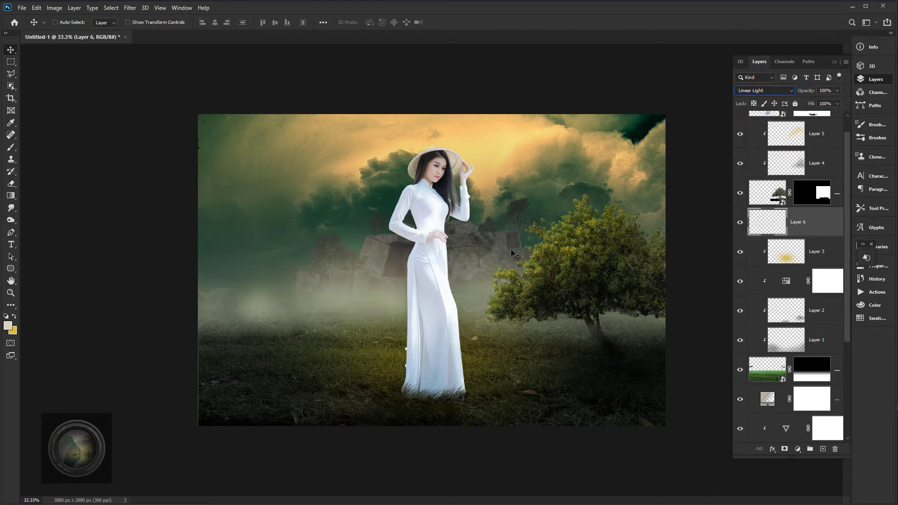
# Blur the dark cloud sky layer with a Gaussian Blur of 5.2 pixels radius
pyautogui.scroll(-5, 834, 301)
pyautogui.click(772, 390)
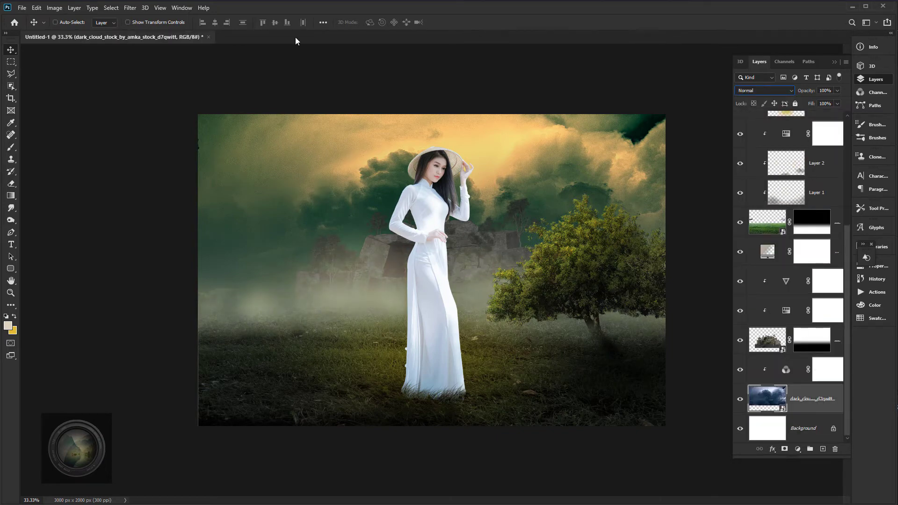
pyautogui.click(130, 7)
pyautogui.moveTo(152, 114)
pyautogui.click(291, 153)
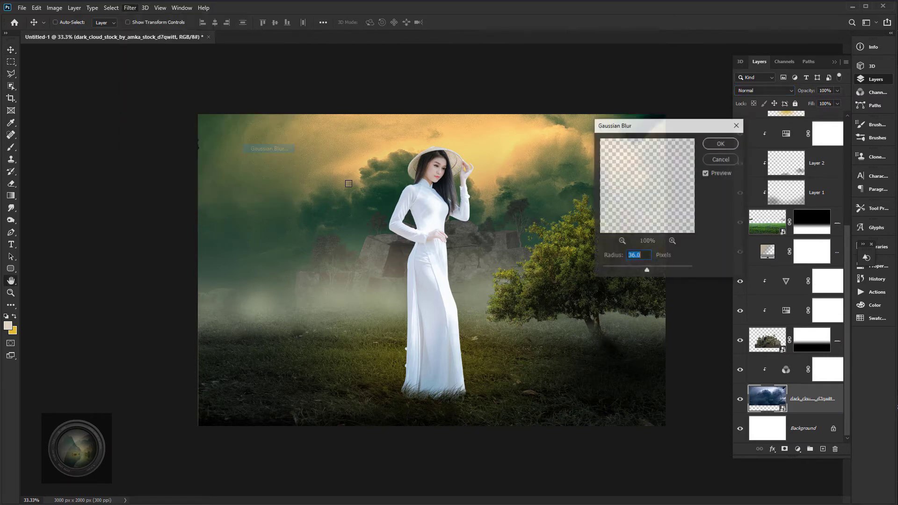
pyautogui.moveTo(614, 270); pyautogui.dragTo(614, 270)
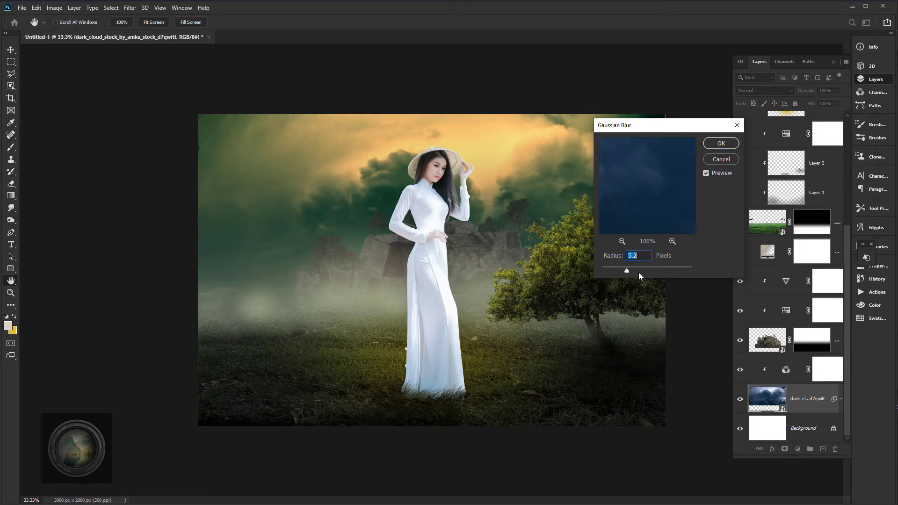
pyautogui.press('Return')
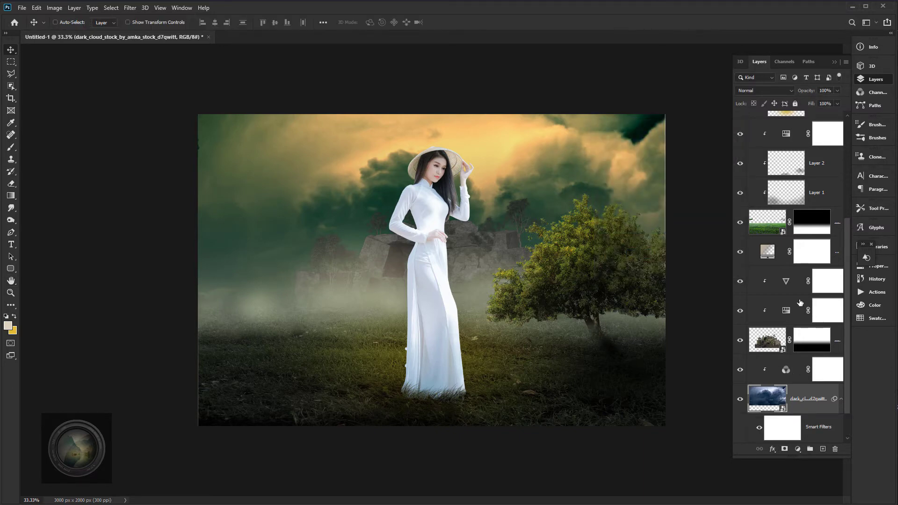
# Add a new layer above the gradient fill and choose the 200 px Soft Round Pressure Size brush
pyautogui.click(835, 256)
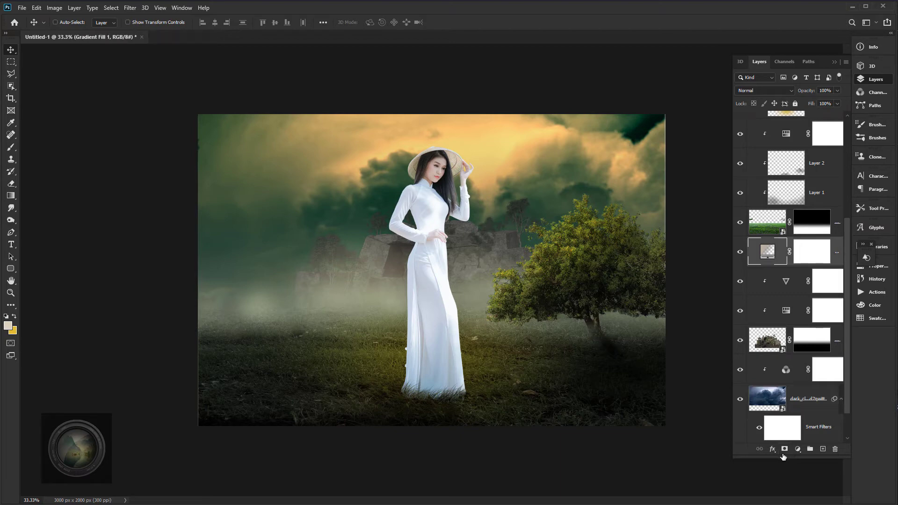
pyautogui.click(823, 450)
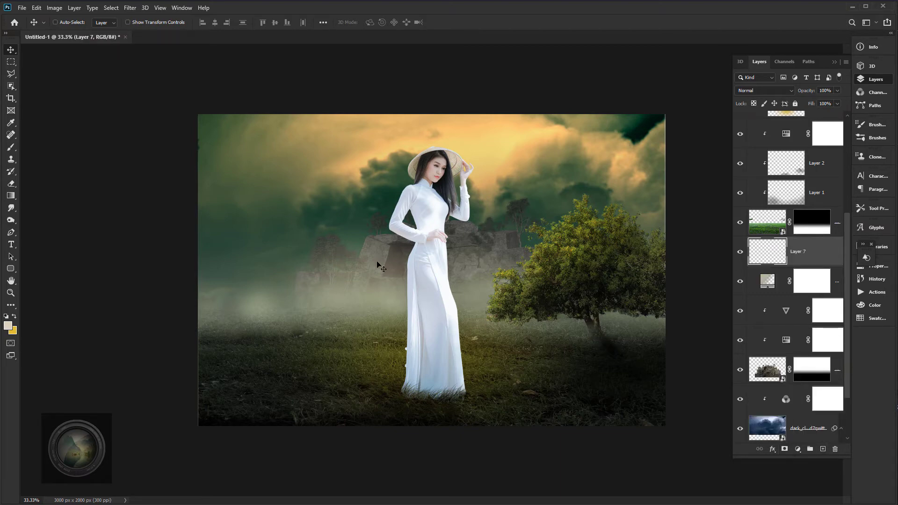
pyautogui.click(11, 149)
pyautogui.rightClick(294, 227)
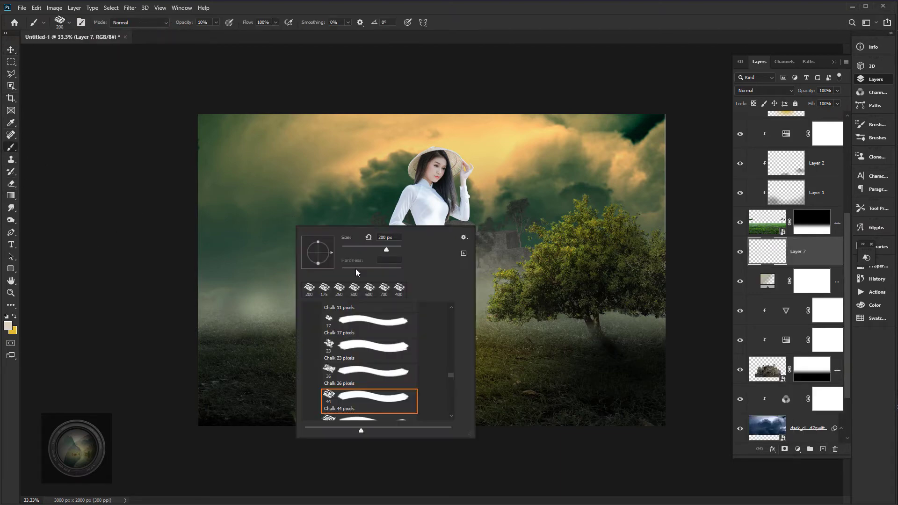
pyautogui.scroll(-2, 434, 374)
pyautogui.scroll(10, 434, 369)
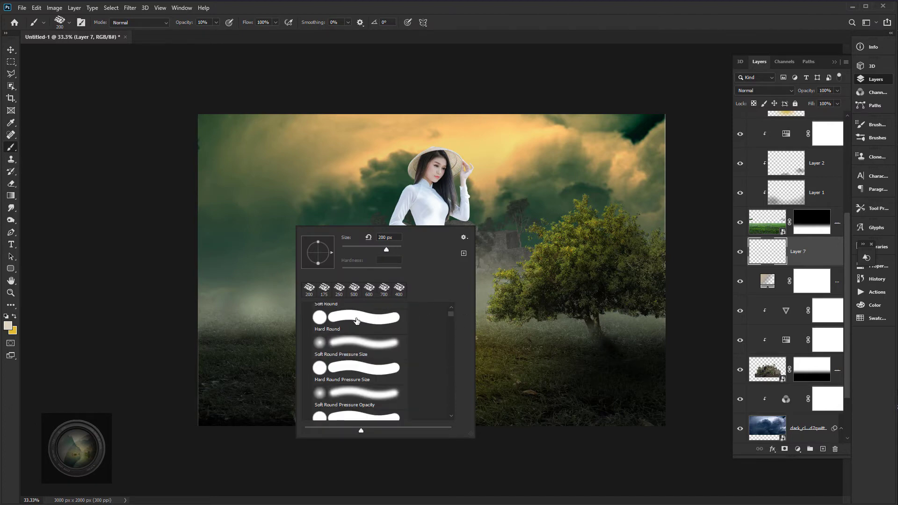
pyautogui.click(322, 346)
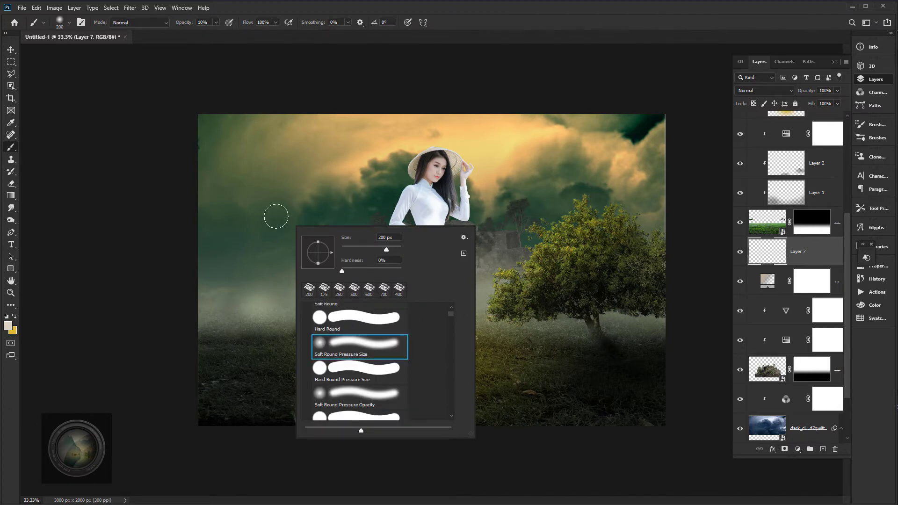
# Paint one yellow dab at 100% brush opacity between the woman and the tree
pyautogui.click(14, 318)
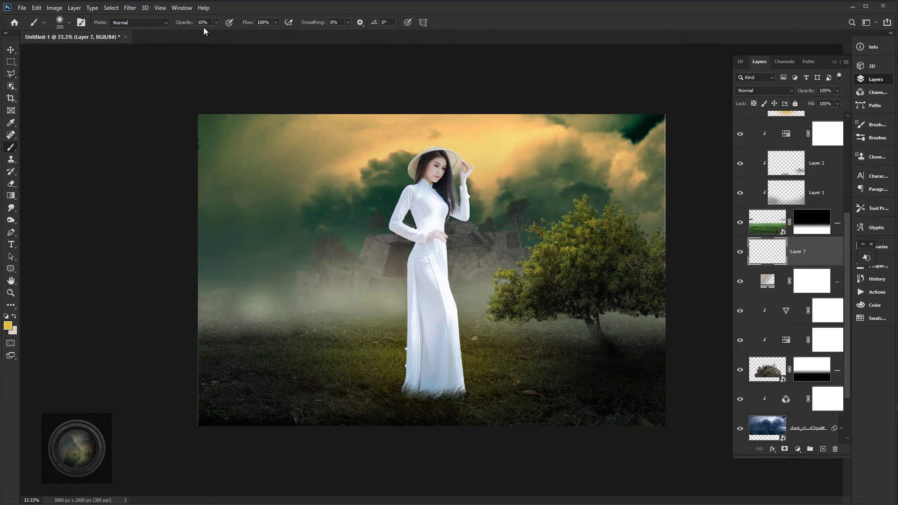
pyautogui.moveTo(179, 27); pyautogui.dragTo(221, 27)
pyautogui.click(508, 237)
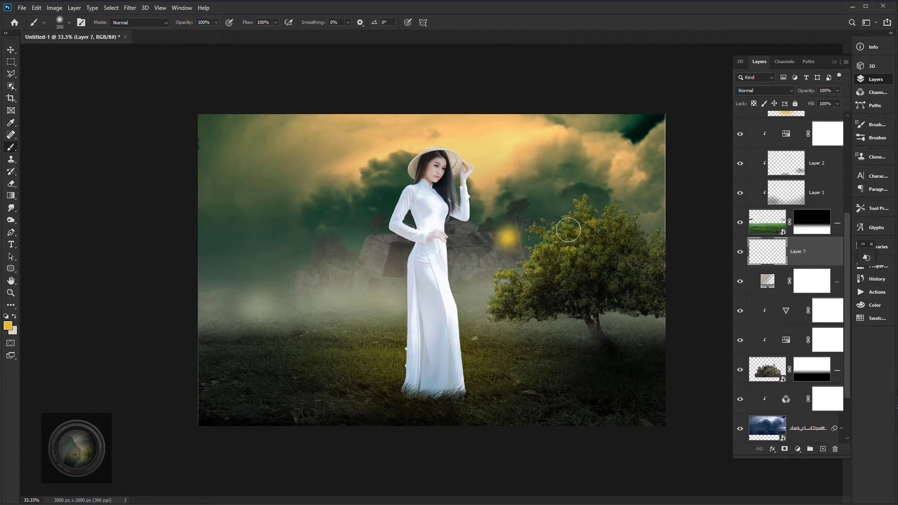
# Scale the yellow dab to about 1120% and place it as a large glow in the sky beside the woman's hat
pyautogui.click(10, 50)
pyautogui.hotkey('ctrl', 't')
pyautogui.moveTo(532, 209); pyautogui.dragTo(611, 133)
pyautogui.moveTo(552, 253); pyautogui.dragTo(531, 160)
pyautogui.moveTo(591, 249); pyautogui.dragTo(853, 348)
pyautogui.moveTo(618, 232); pyautogui.dragTo(608, 252)
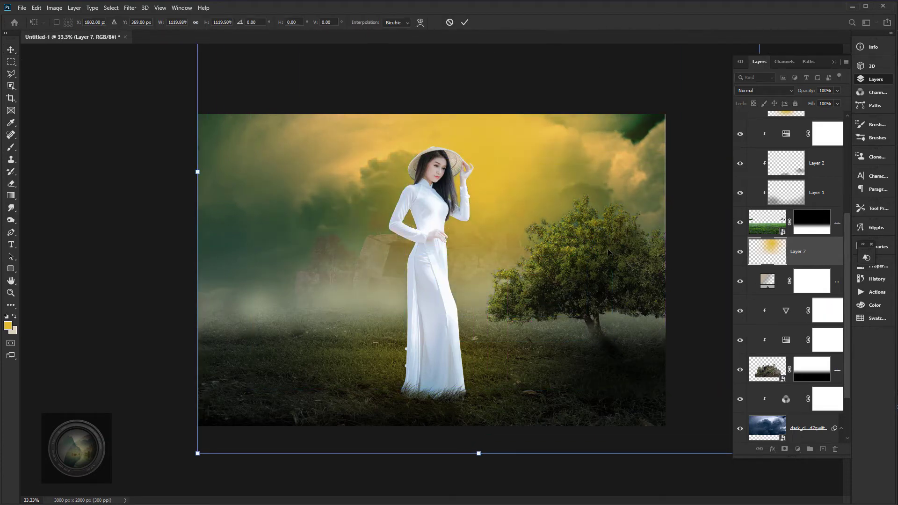
pyautogui.press('Return')
# Set the yellow glow layer's blend mode to Screen
pyautogui.click(753, 91)
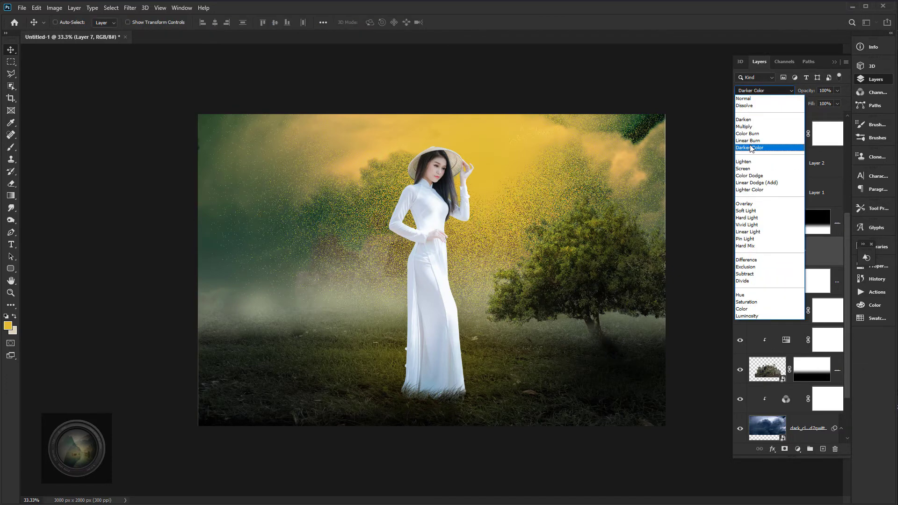
pyautogui.click(747, 171)
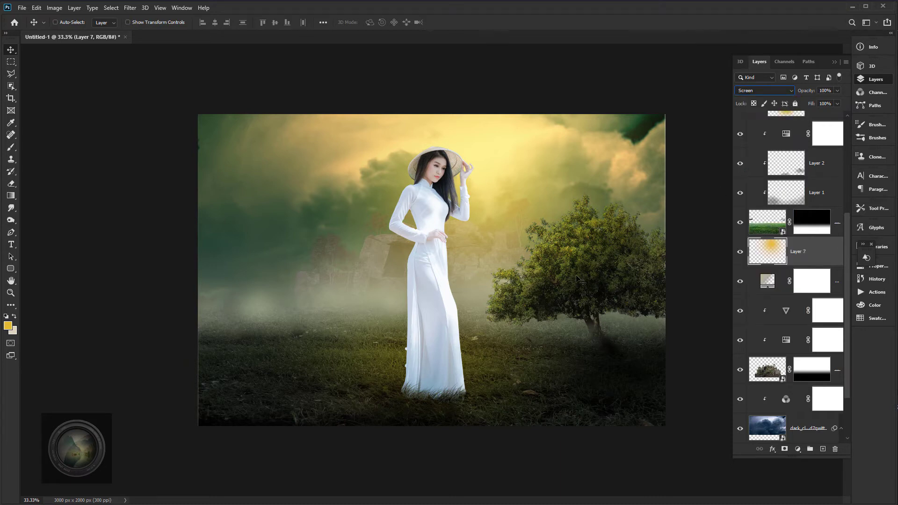
pyautogui.hotkey('ctrl', 't')
pyautogui.press('Return')
# Add a new layer clipped to the woman and prepare a black 90 px soft brush at 10% opacity
pyautogui.scroll(6, 804, 280)
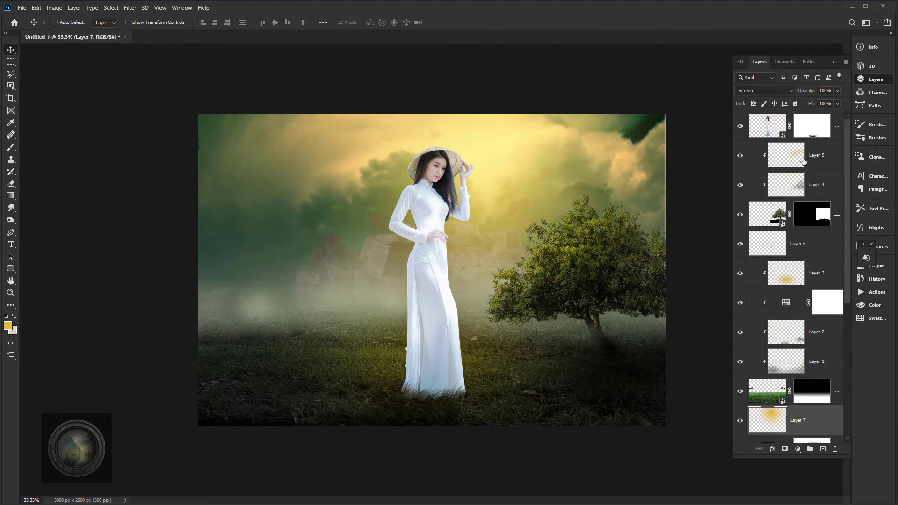
pyautogui.click(772, 126)
pyautogui.click(823, 449)
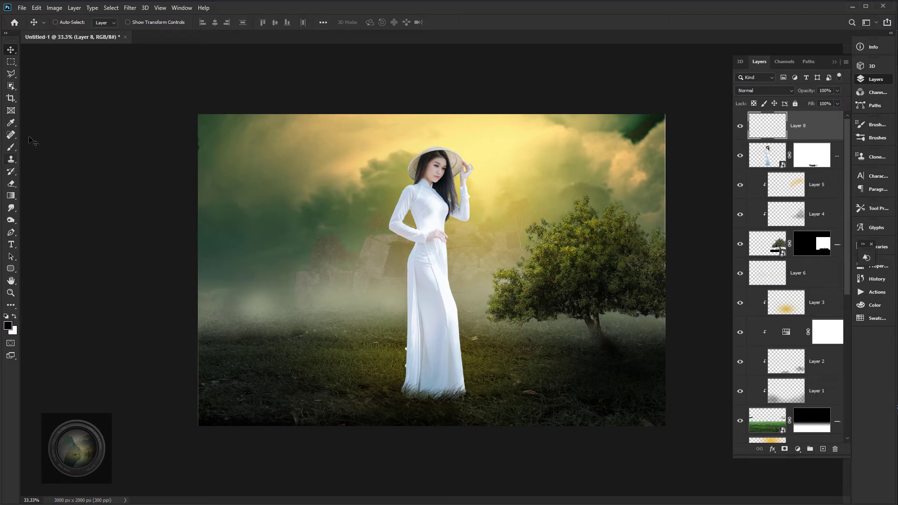
pyautogui.press('b')
pyautogui.hotkey('ctrl', '+')
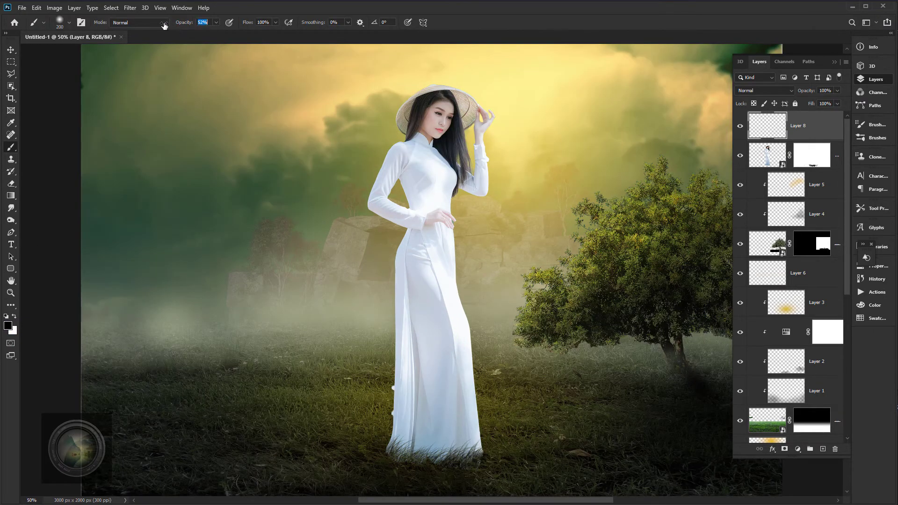
pyautogui.hotkey('ctrl', '+')
pyautogui.hotkey('ctrl', '+')
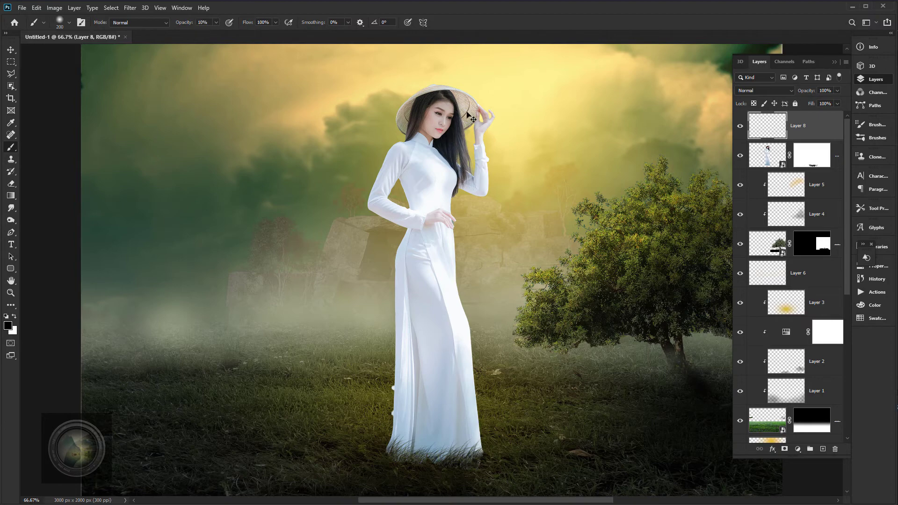
pyautogui.moveTo(359, 95); pyautogui.dragTo(335, 269)
pyautogui.press('[')
pyautogui.press('[')
pyautogui.press('[')
pyautogui.press('[')
pyautogui.press('[')
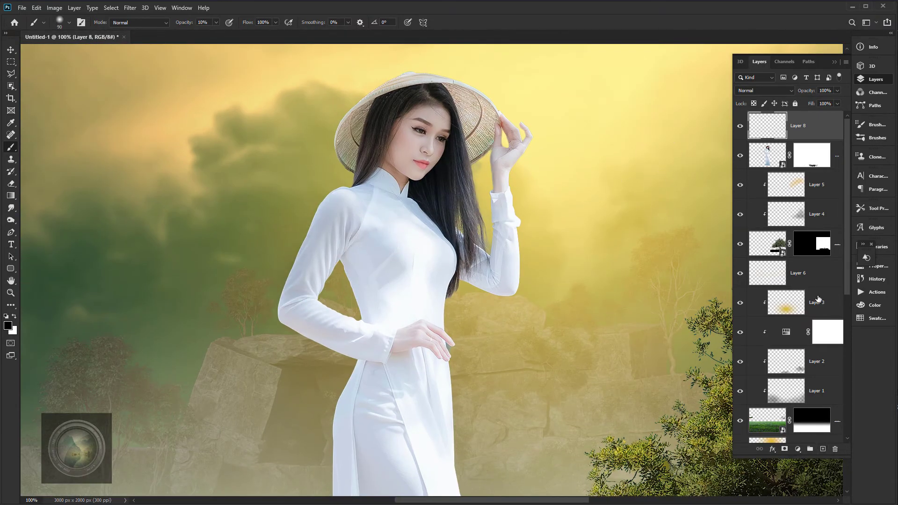
pyautogui.keyDown('alt'); pyautogui.click(803, 137); pyautogui.keyUp('alt')
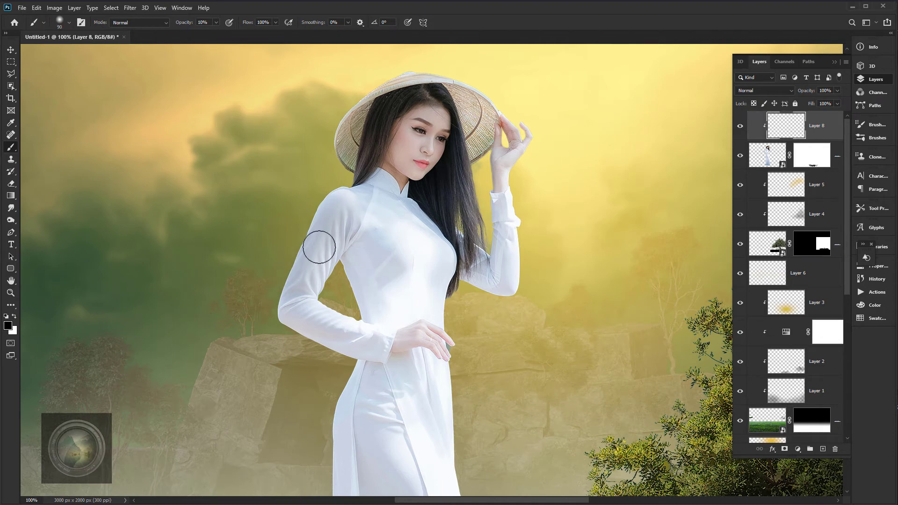
# Paint soft black shading at 7% opacity over the sleeve of the woman's lowered arm and up to her collar
pyautogui.moveTo(297, 288); pyautogui.dragTo(312, 259)
pyautogui.hotkey('ctrl', 'z')
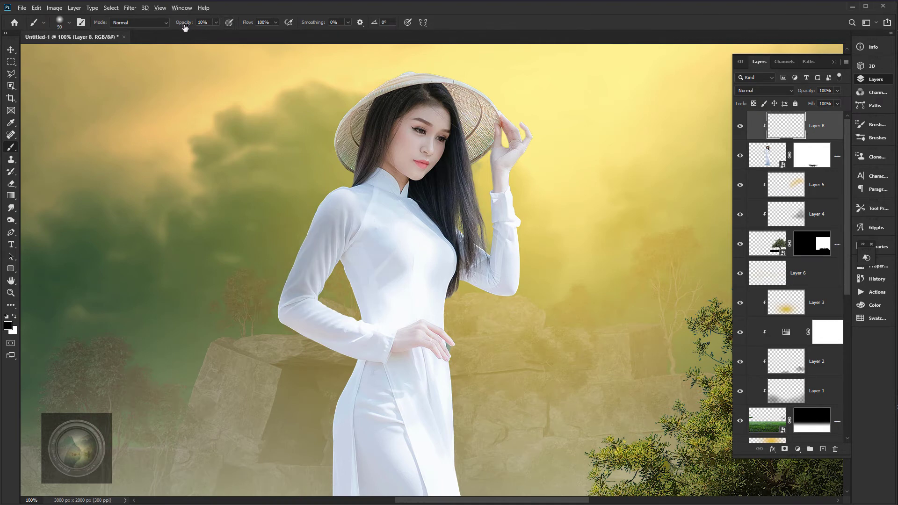
pyautogui.moveTo(297, 310)
pyautogui.mouseDown()
pyautogui.moveTo(327, 333)
pyautogui.moveTo(387, 345)
pyautogui.moveTo(288, 305)
pyautogui.moveTo(333, 214)
pyautogui.moveTo(356, 195)
pyautogui.moveTo(376, 211)
pyautogui.moveTo(385, 179)
pyautogui.moveTo(410, 189)
pyautogui.mouseUp()
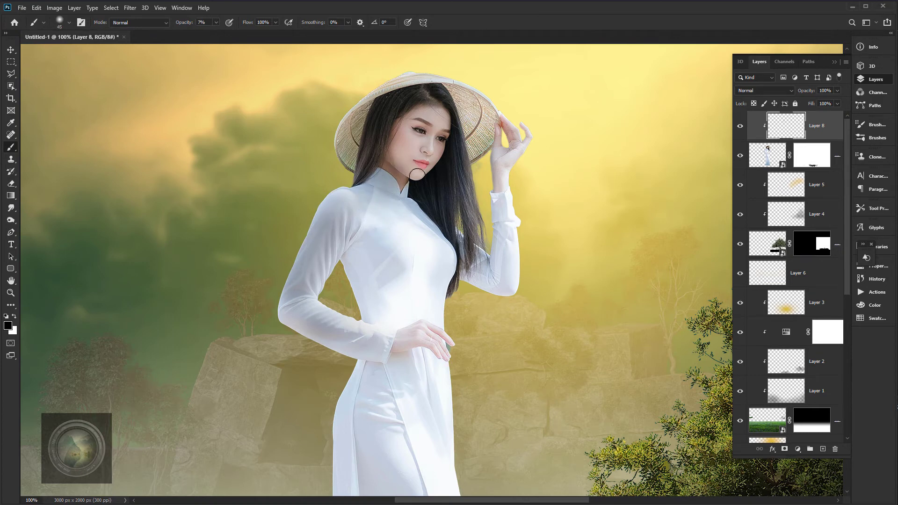
# Shade the side of the woman's face, her waist and her dress front with the black brush at 80 to 125 px
pyautogui.click(11, 183)
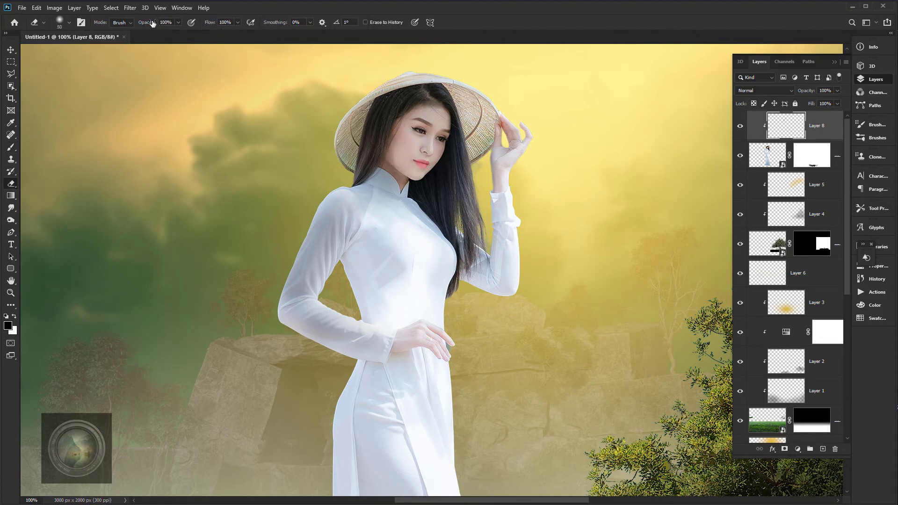
pyautogui.click(13, 147)
pyautogui.press(']')
pyautogui.press(']')
pyautogui.press(']')
pyautogui.press(']')
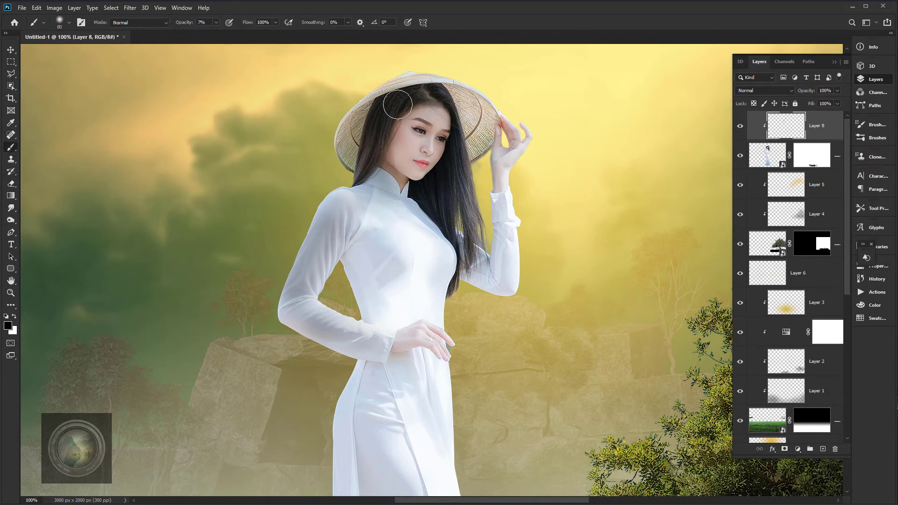
pyautogui.moveTo(404, 122); pyautogui.dragTo(404, 158)
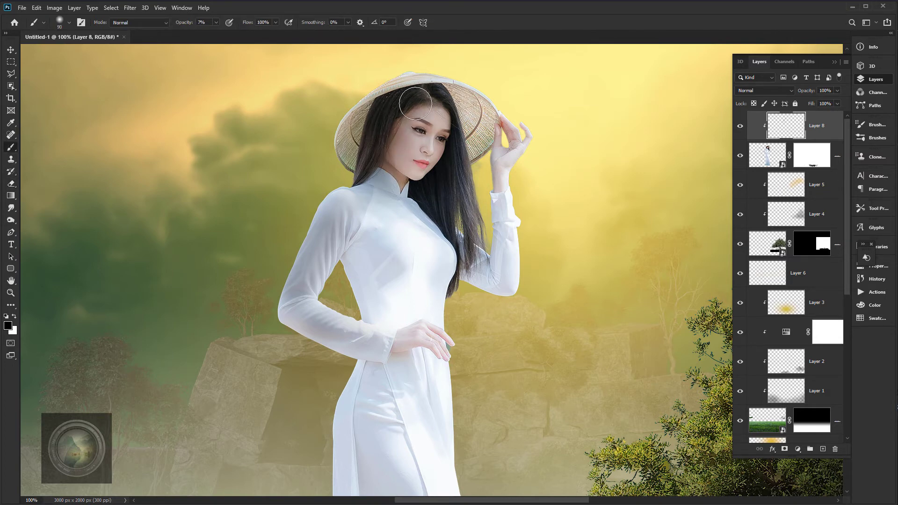
pyautogui.moveTo(367, 254); pyautogui.dragTo(376, 321)
pyautogui.press(']')
pyautogui.press(']')
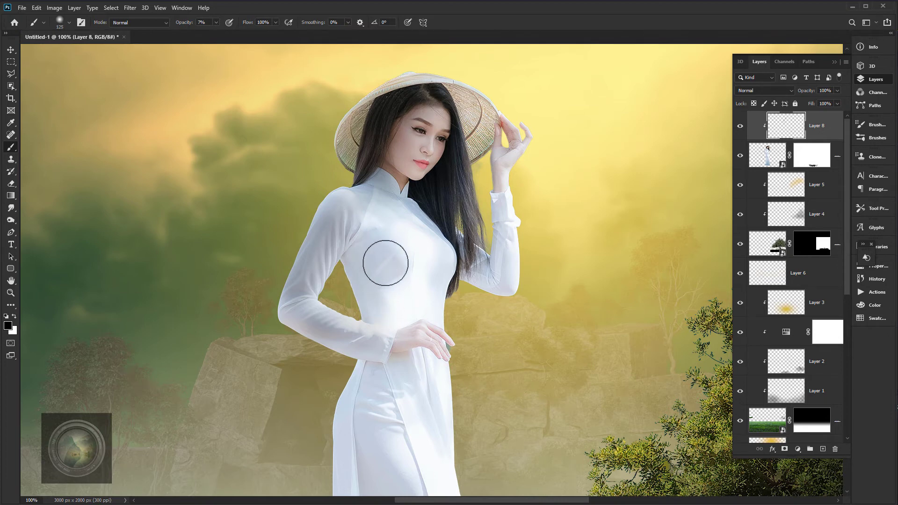
pyautogui.moveTo(393, 260)
pyautogui.mouseDown()
pyautogui.moveTo(397, 317)
pyautogui.moveTo(368, 252)
pyautogui.moveTo(386, 335)
pyautogui.moveTo(403, 274)
pyautogui.moveTo(437, 250)
pyautogui.moveTo(423, 297)
pyautogui.moveTo(431, 294)
pyautogui.moveTo(433, 311)
pyautogui.moveTo(423, 237)
pyautogui.moveTo(440, 266)
pyautogui.mouseUp()
# Shade the dress bodice and the raised arm's sleeve with the black brush, reducing its size to 70 and 40 px
pyautogui.press('[')
pyautogui.press('[')
pyautogui.press('[')
pyautogui.press('[')
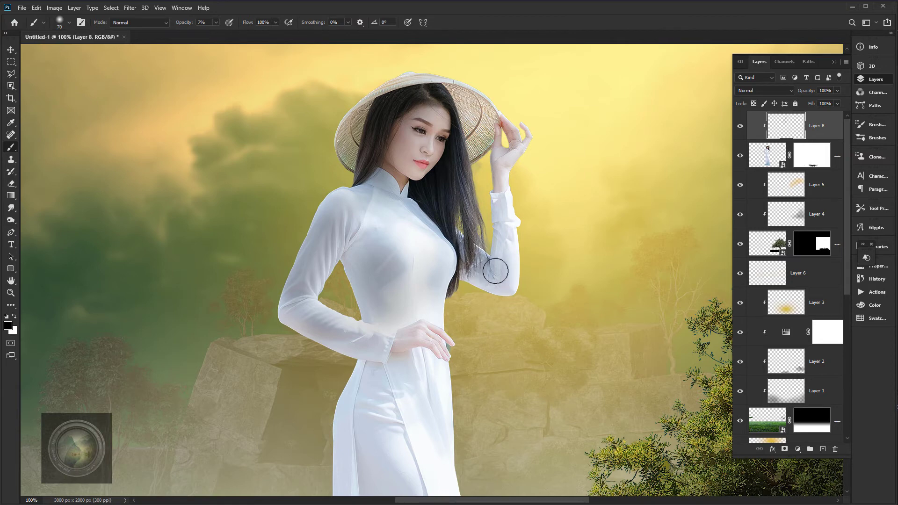
pyautogui.press('[')
pyautogui.press('[')
pyautogui.press('[')
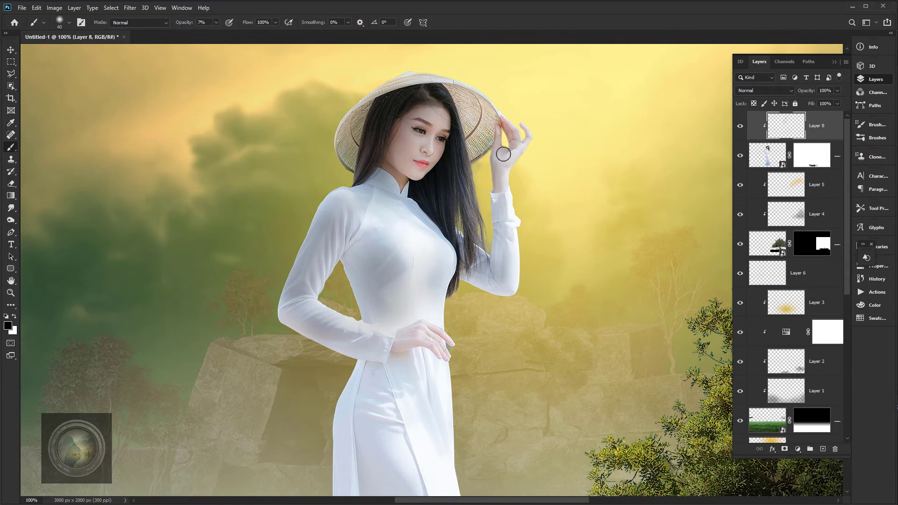
# Deepen the black shading across the bodice and waist with a 90 px brush
pyautogui.press(']')
pyautogui.press(']')
pyautogui.press(']')
pyautogui.press(']')
pyautogui.press(']')
pyautogui.press(']')
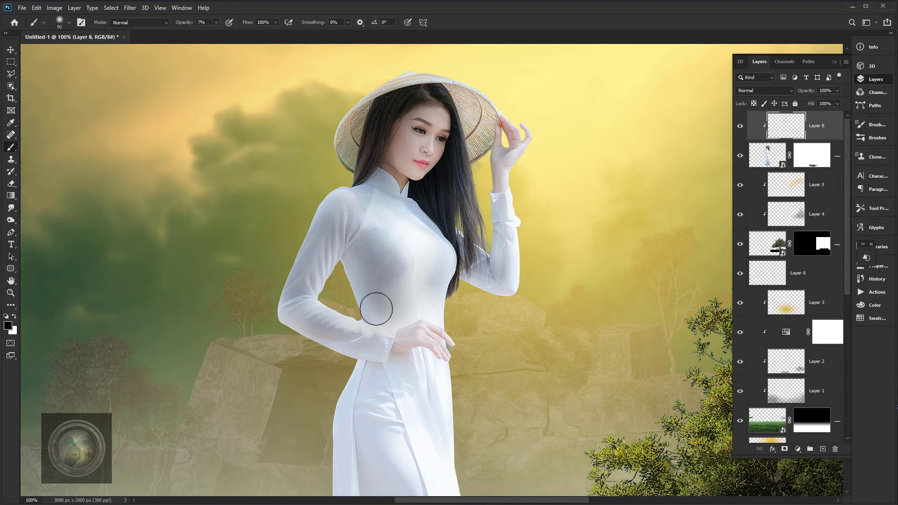
pyautogui.moveTo(395, 242)
pyautogui.mouseDown()
pyautogui.moveTo(402, 248)
pyautogui.moveTo(383, 276)
pyautogui.mouseUp()
# Paint black shading down the hip and front of the skirt with a 150 px brush
pyautogui.press(']')
pyautogui.press(']')
pyautogui.press(']')
pyautogui.moveTo(381, 340); pyautogui.dragTo(403, 392)
pyautogui.moveTo(403, 458); pyautogui.dragTo(369, 313)
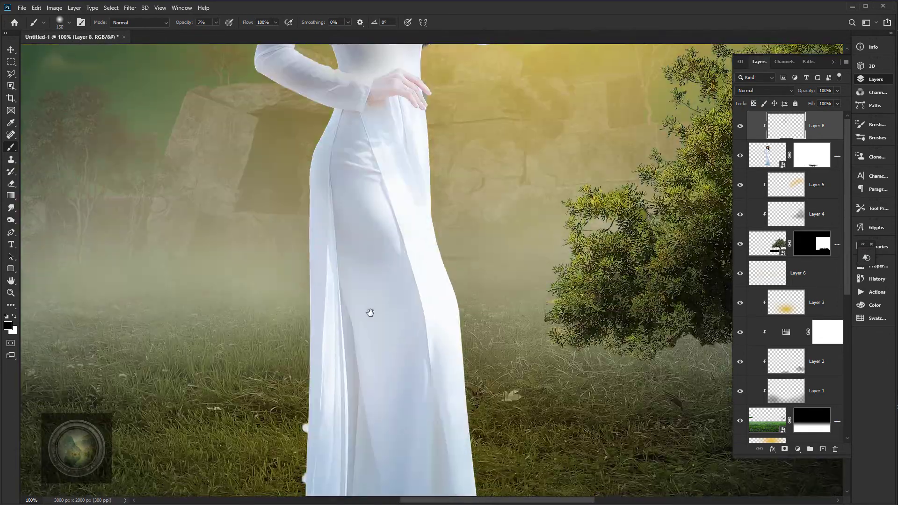
pyautogui.moveTo(403, 357)
pyautogui.mouseDown()
pyautogui.moveTo(375, 267)
pyautogui.moveTo(357, 455)
pyautogui.moveTo(353, 309)
pyautogui.moveTo(352, 391)
pyautogui.mouseUp()
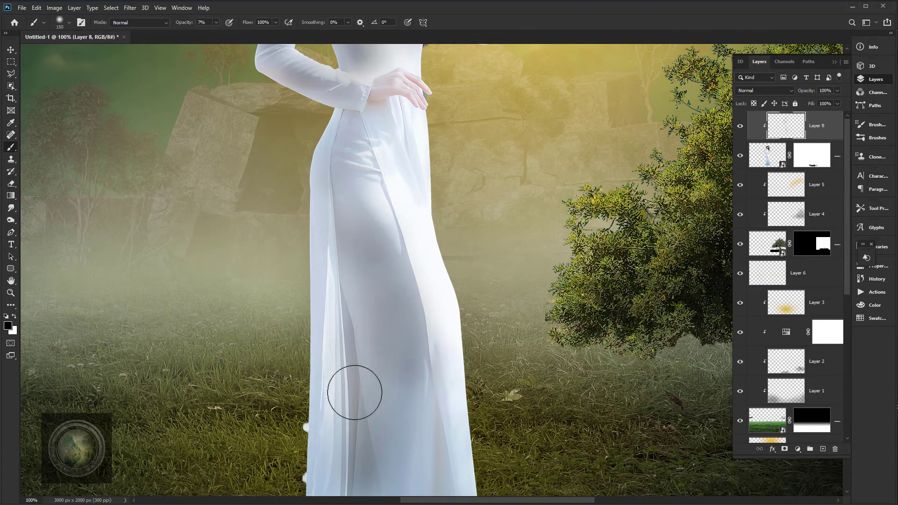
# Darken the long folds of the skirt from hip to lower hem with a larger black brush
pyautogui.press(']')
pyautogui.press(']')
pyautogui.press(']')
pyautogui.moveTo(375, 243); pyautogui.dragTo(355, 414)
pyautogui.press('[')
pyautogui.press('[')
pyautogui.moveTo(340, 280)
pyautogui.mouseDown()
pyautogui.moveTo(335, 468)
pyautogui.moveTo(331, 271)
pyautogui.mouseUp()
# Paint broad black shading over the whole skirt with the brush enlarged to about 400 px
pyautogui.hotkey('ctrl', '-')
pyautogui.press(']')
pyautogui.press(']')
pyautogui.press(']')
pyautogui.press(']')
pyautogui.press(']')
pyautogui.moveTo(413, 442)
pyautogui.mouseDown()
pyautogui.moveTo(405, 423)
pyautogui.moveTo(371, 442)
pyautogui.moveTo(412, 377)
pyautogui.mouseUp()
pyautogui.press('[')
pyautogui.moveTo(394, 416)
pyautogui.mouseDown()
pyautogui.moveTo(393, 304)
pyautogui.moveTo(406, 359)
pyautogui.moveTo(401, 389)
pyautogui.mouseUp()
pyautogui.moveTo(394, 263); pyautogui.dragTo(391, 373)
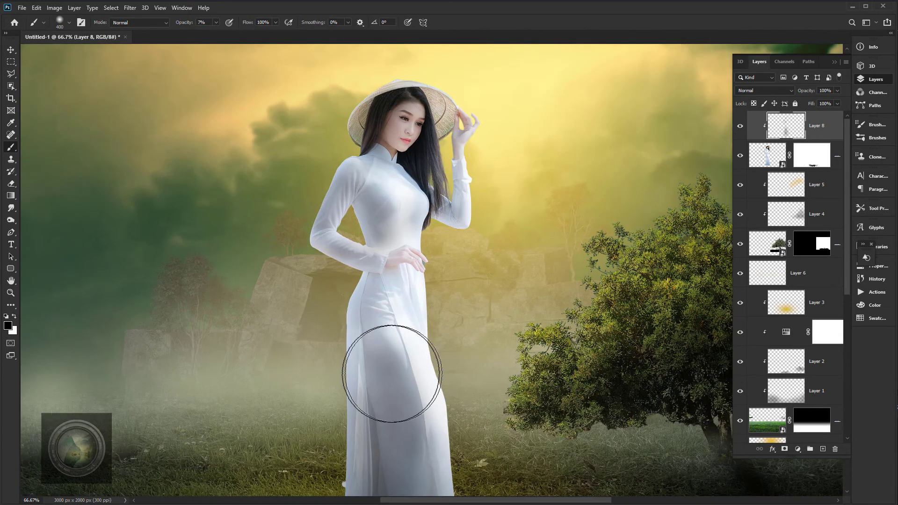
# Add narrower black shading down the front panel of the skirt with a 175 px brush
pyautogui.press('p')
pyautogui.click(376, 389)
pyautogui.press('b')
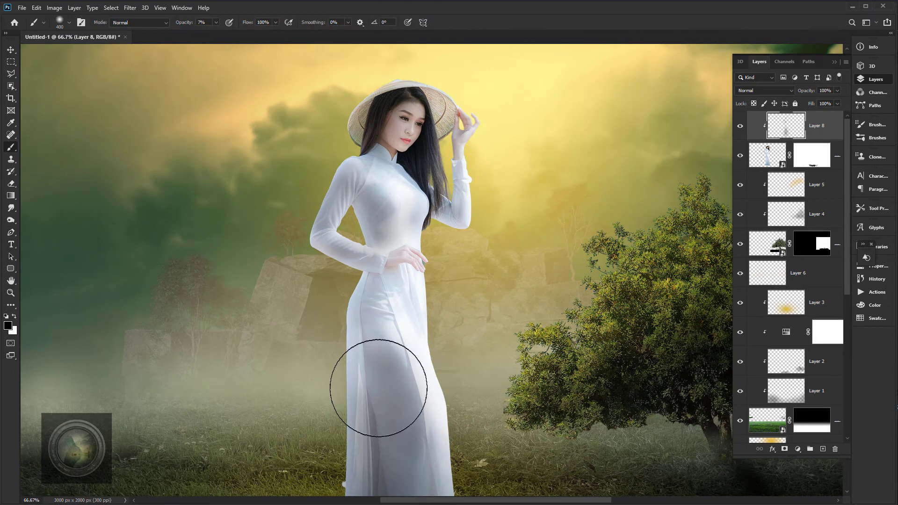
pyautogui.press('[')
pyautogui.press('[')
pyautogui.press('[')
pyautogui.press('[')
pyautogui.moveTo(372, 362)
pyautogui.mouseDown()
pyautogui.moveTo(371, 282)
pyautogui.moveTo(391, 393)
pyautogui.moveTo(411, 431)
pyautogui.mouseUp()
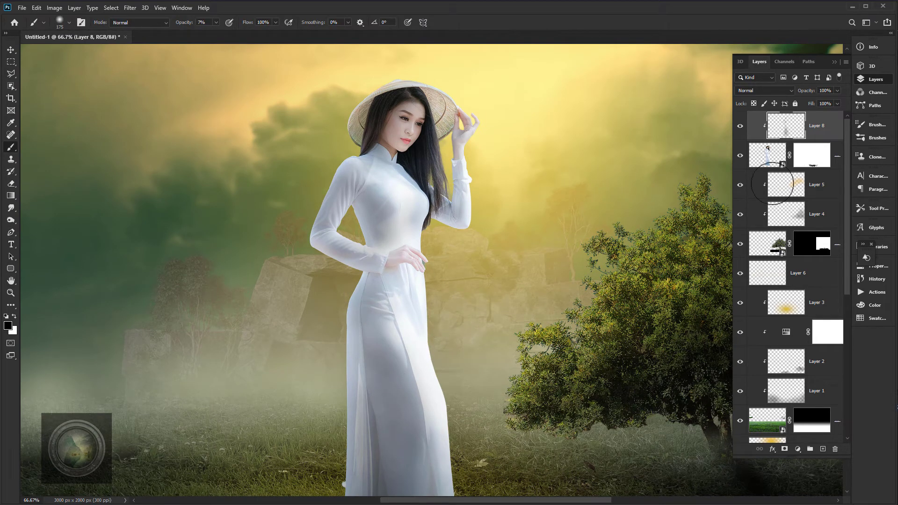
# Try further black shading strokes over the skirt and undo them
pyautogui.moveTo(385, 364)
pyautogui.mouseDown()
pyautogui.moveTo(385, 340)
pyautogui.moveTo(389, 410)
pyautogui.moveTo(417, 371)
pyautogui.moveTo(433, 393)
pyautogui.moveTo(425, 310)
pyautogui.moveTo(390, 347)
pyautogui.moveTo(421, 381)
pyautogui.moveTo(391, 375)
pyautogui.moveTo(427, 357)
pyautogui.moveTo(404, 295)
pyautogui.mouseUp()
pyautogui.hotkey('ctrl', 'z')
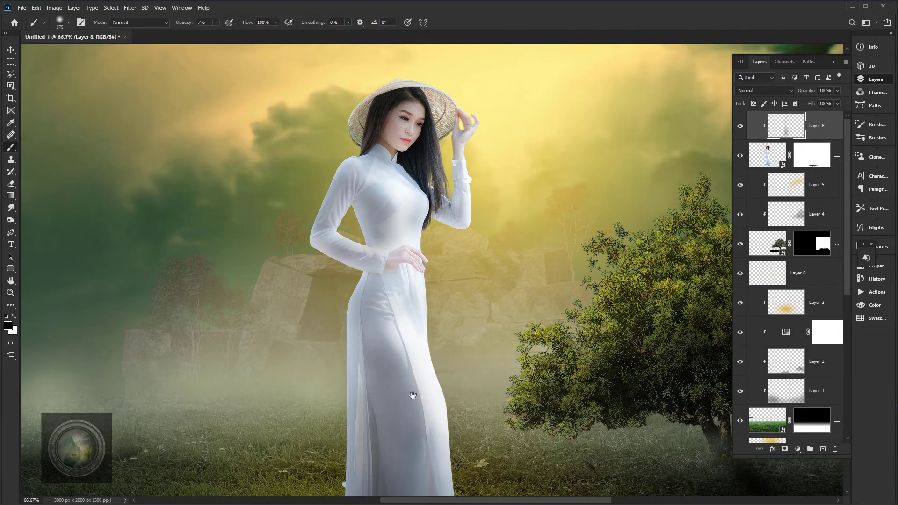
pyautogui.moveTo(413, 397); pyautogui.dragTo(432, 264)
pyautogui.moveTo(380, 236); pyautogui.dragTo(380, 349)
pyautogui.hotkey('ctrl', 'z')
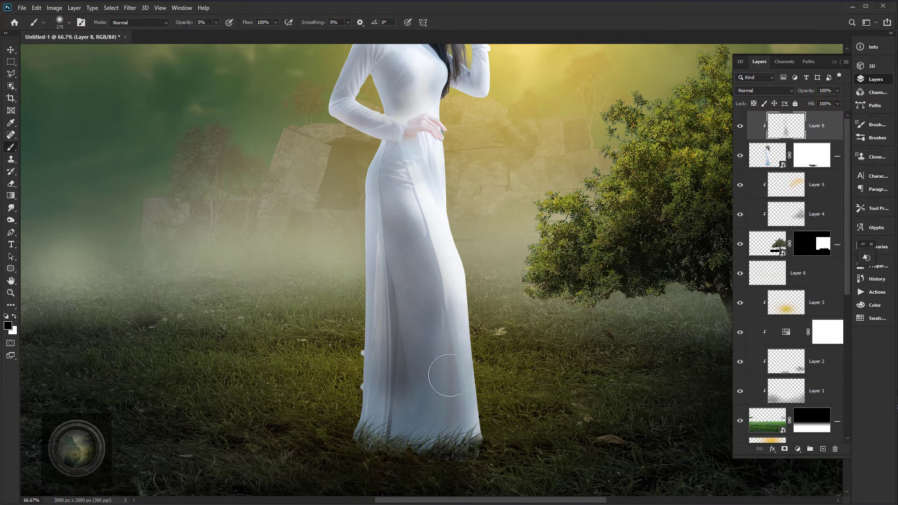
# Compare the woman with and without the shading layer and lower that layer's opacity to 81%
pyautogui.scroll(5, 407, 307)
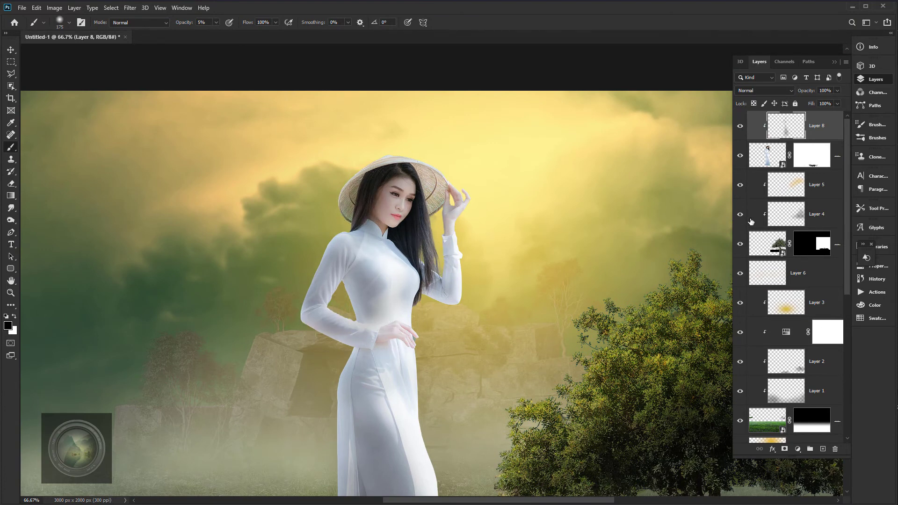
pyautogui.click(740, 126)
pyautogui.click(740, 126)
pyautogui.moveTo(811, 91); pyautogui.dragTo(802, 93)
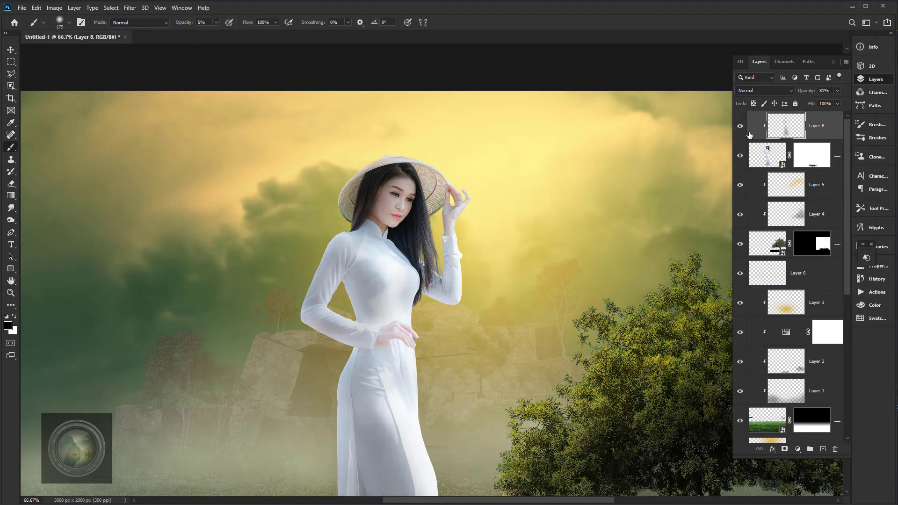
# Add a Vibrance adjustment clipped to the woman with vibrance at -25
pyautogui.moveTo(541, 330); pyautogui.dragTo(500, 258)
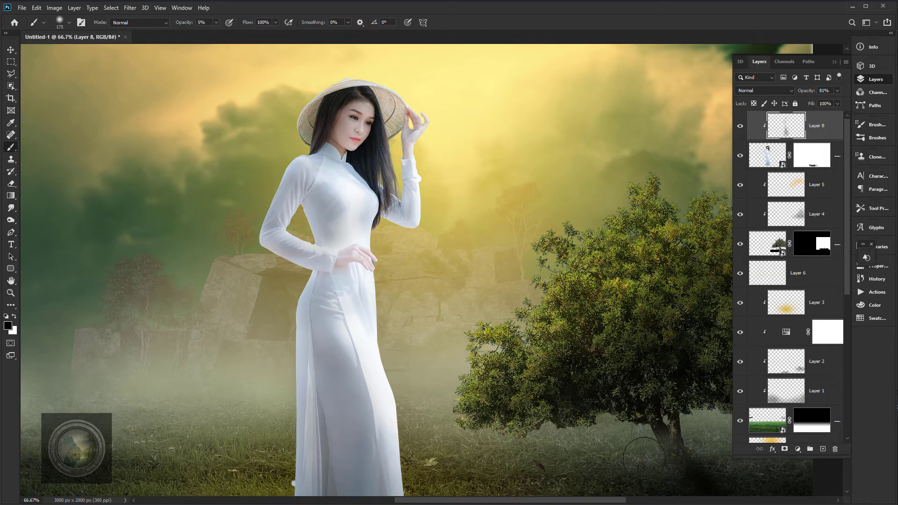
pyautogui.click(798, 453)
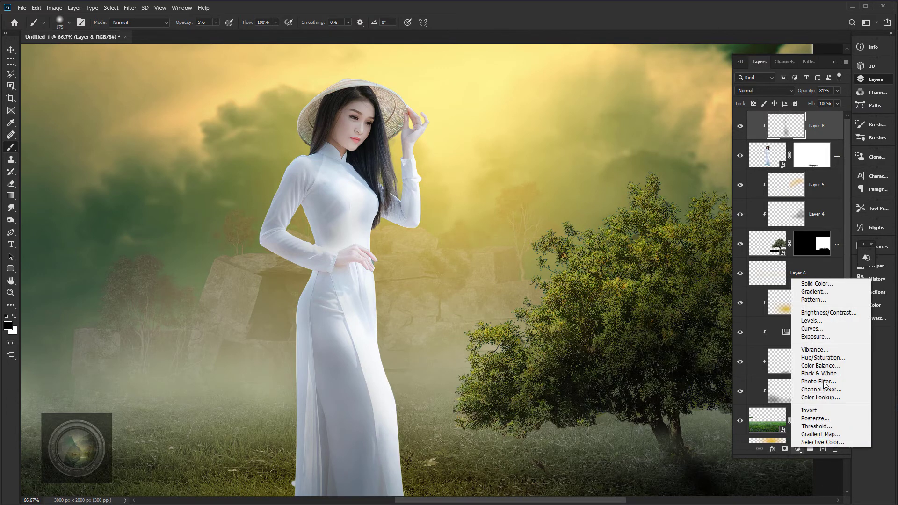
pyautogui.click(822, 349)
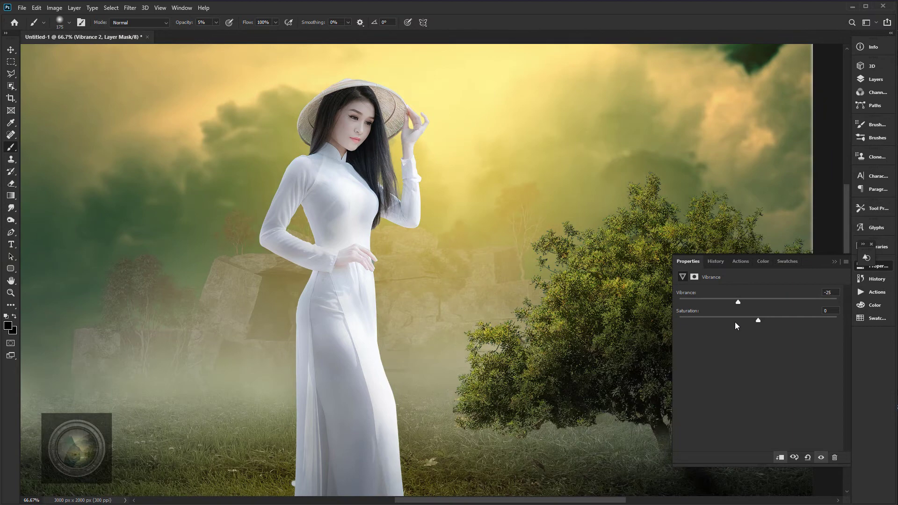
pyautogui.moveTo(740, 299); pyautogui.dragTo(737, 300)
# Add a Hue/Saturation adjustment clipped to the woman with hue -6, saturation -26 and lightness -10
pyautogui.click(869, 83)
pyautogui.click(797, 449)
pyautogui.click(825, 360)
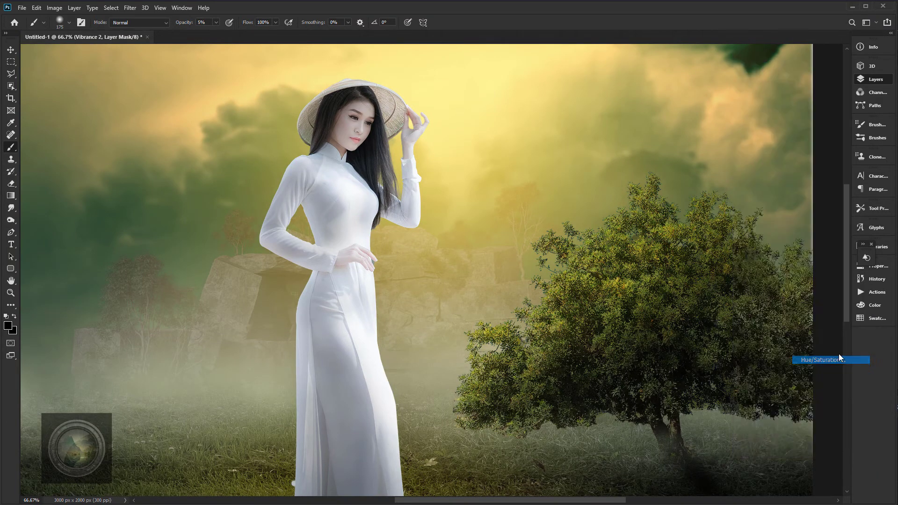
pyautogui.moveTo(726, 343)
pyautogui.mouseDown()
pyautogui.moveTo(745, 344)
pyautogui.moveTo(737, 344)
pyautogui.mouseUp()
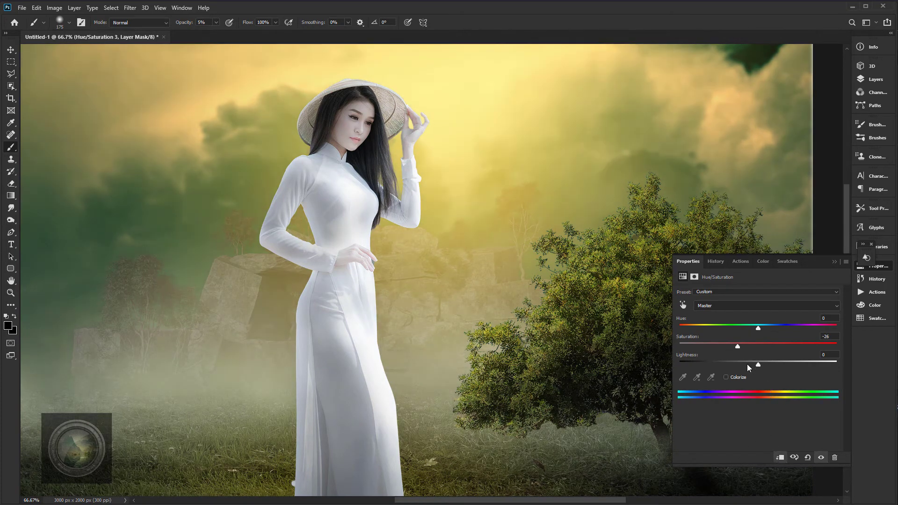
pyautogui.moveTo(748, 363); pyautogui.dragTo(750, 365)
pyautogui.moveTo(759, 327)
pyautogui.mouseDown()
pyautogui.moveTo(766, 326)
pyautogui.moveTo(737, 328)
pyautogui.moveTo(753, 330)
pyautogui.mouseUp()
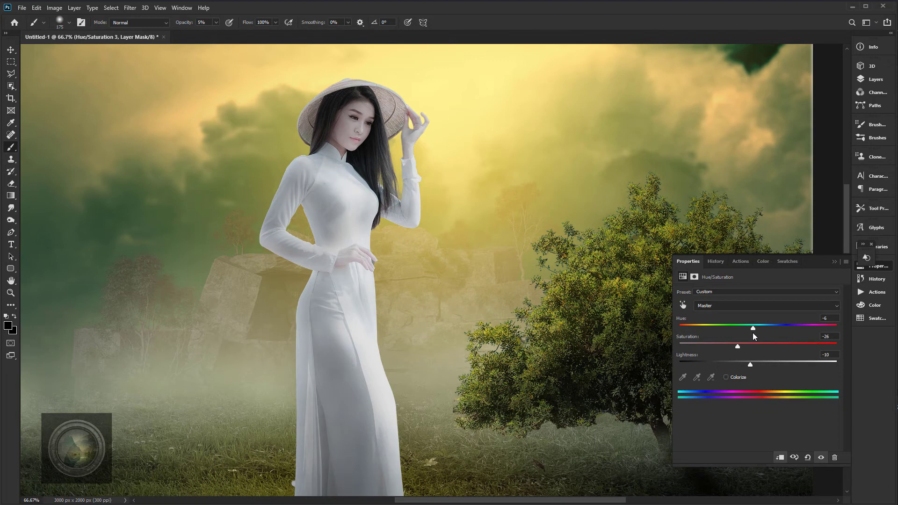
# Add a new layer above the woman's Hue/Saturation adjustment and clip it to the woman
pyautogui.click(872, 79)
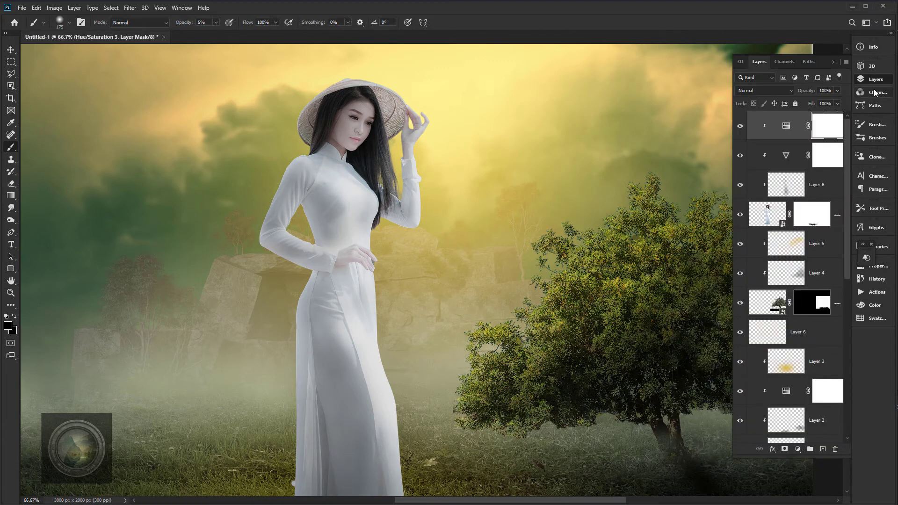
pyautogui.click(811, 187)
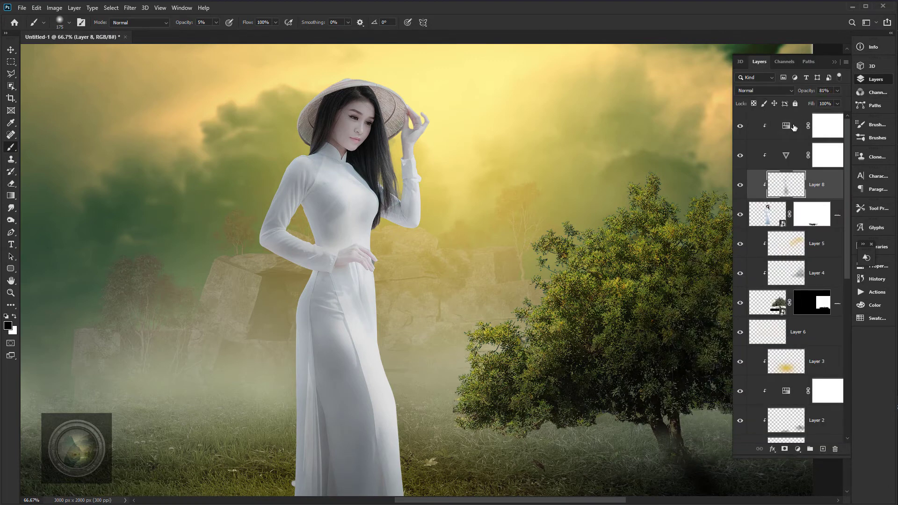
pyautogui.click(794, 128)
pyautogui.click(823, 449)
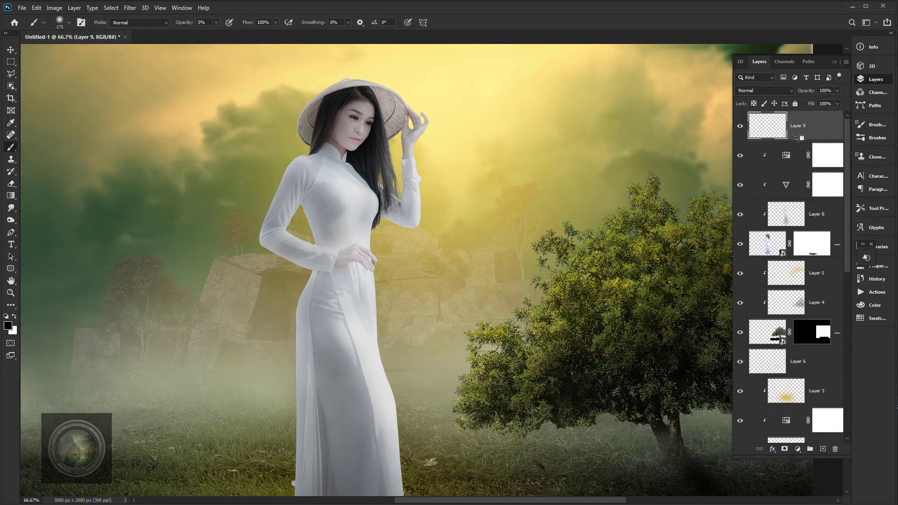
pyautogui.keyDown('alt'); pyautogui.click(796, 138); pyautogui.keyUp('alt')
# Set the foreground colour to a brighter, more saturated version of the yellow sampled from the sky
pyautogui.click(8, 326)
pyautogui.click(471, 186)
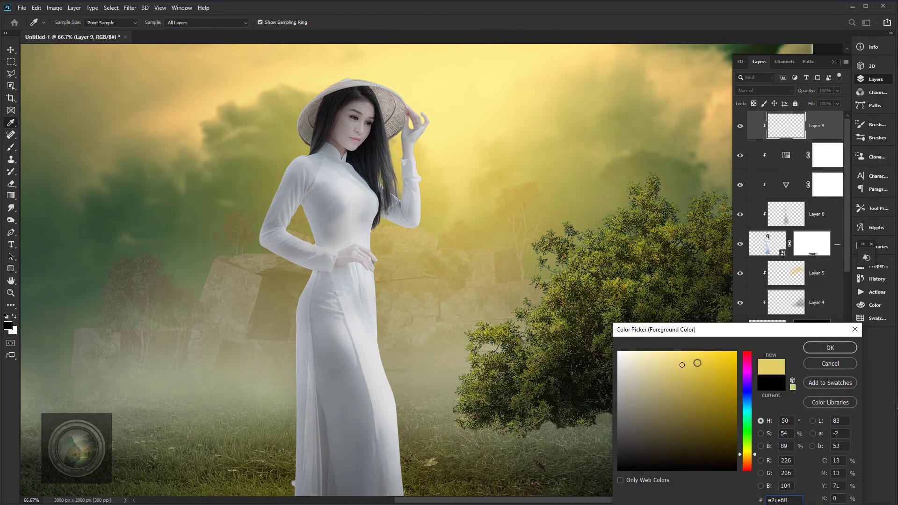
pyautogui.click(698, 358)
pyautogui.press('b')
pyautogui.click(818, 346)
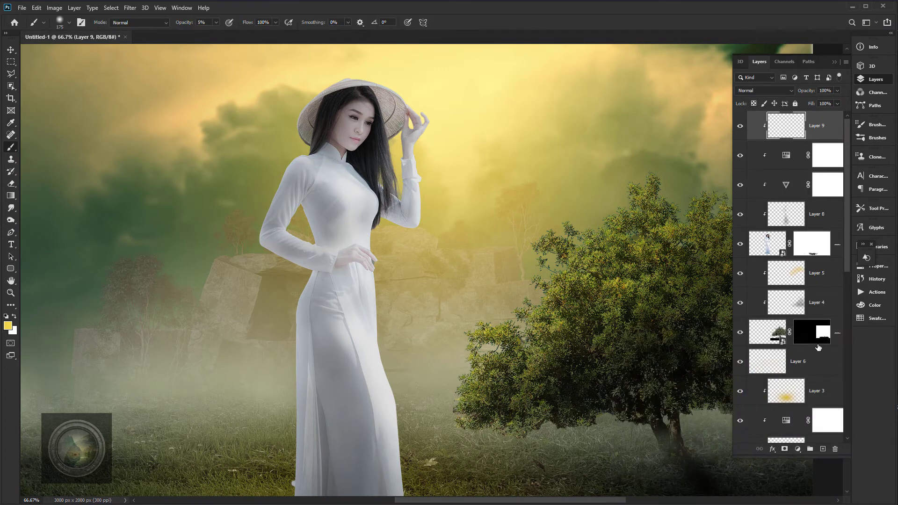
# Paint a yellow rim light along the raised hand and wrist with a 30 px brush at 62% opacity
pyautogui.press('[')
pyautogui.press('[')
pyautogui.hotkey('ctrl', '+')
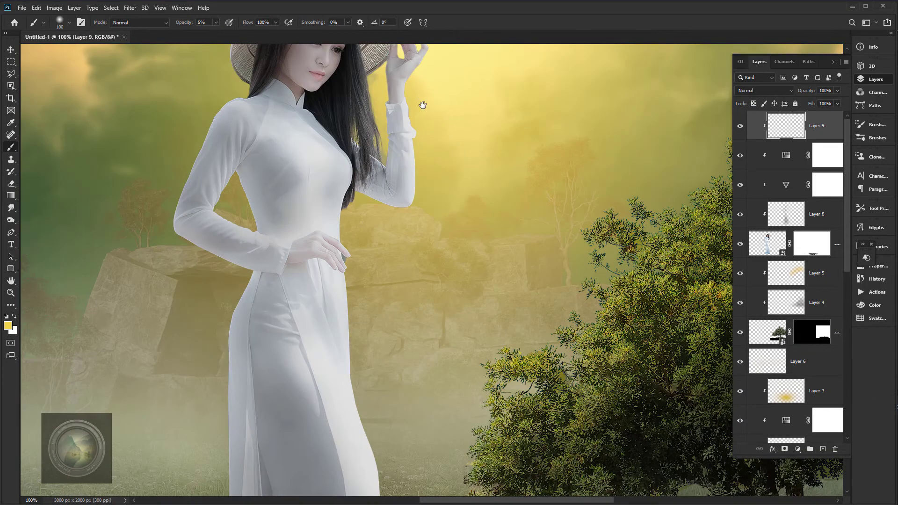
pyautogui.moveTo(423, 104); pyautogui.dragTo(406, 251)
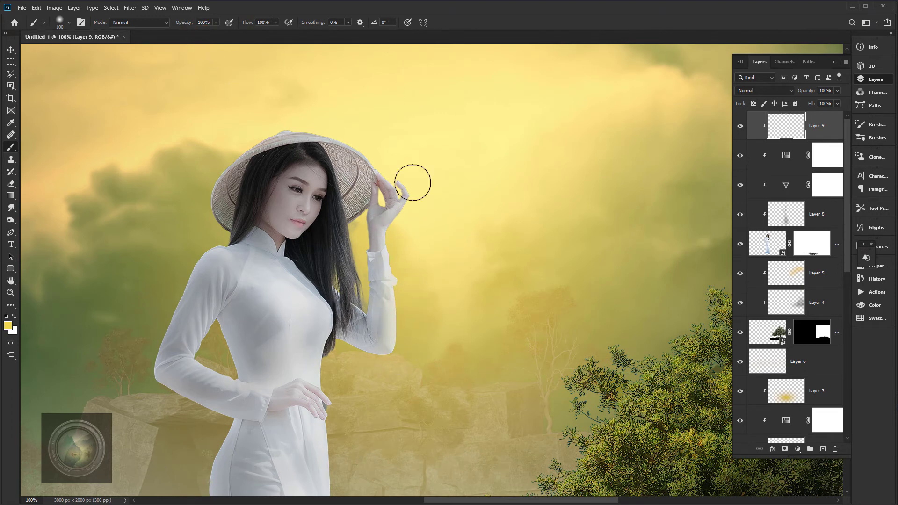
pyautogui.hotkey('ctrl', '+')
pyautogui.press('[')
pyautogui.press('[')
pyautogui.press('[')
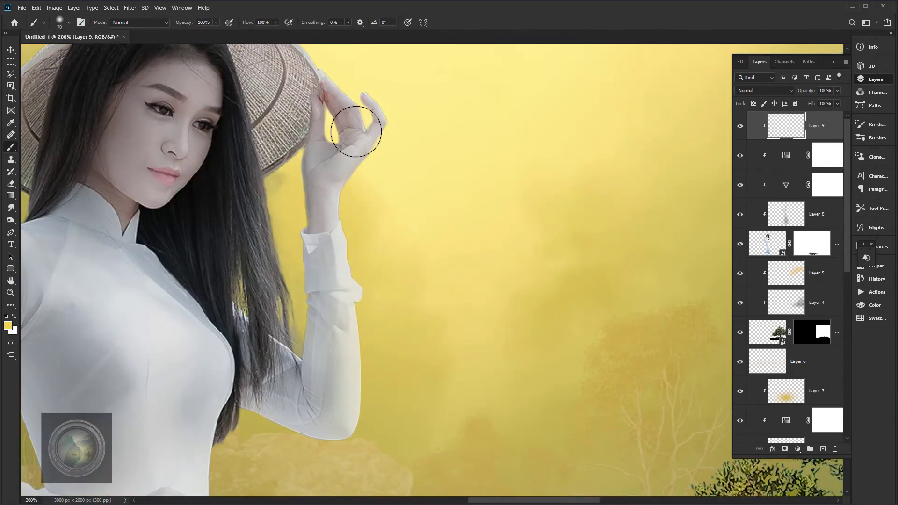
pyautogui.moveTo(172, 25); pyautogui.dragTo(170, 25)
pyautogui.press('[')
pyautogui.press('[')
pyautogui.press('[')
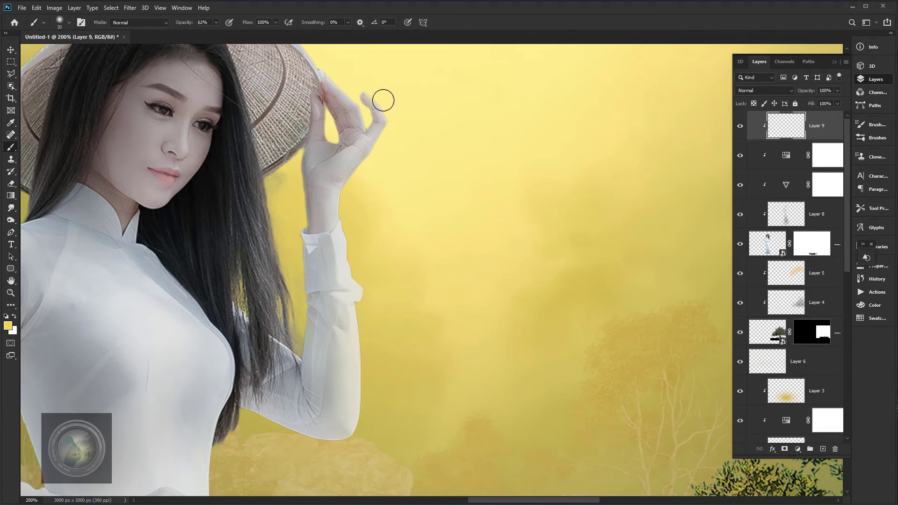
pyautogui.moveTo(383, 149)
pyautogui.mouseDown()
pyautogui.moveTo(350, 183)
pyautogui.moveTo(338, 248)
pyautogui.mouseUp()
# Continue the yellow rim light along the raised arm's cuff and forearm with the brush enlarged to 70 px
pyautogui.press(']')
pyautogui.press(']')
pyautogui.press(']')
pyautogui.press(']')
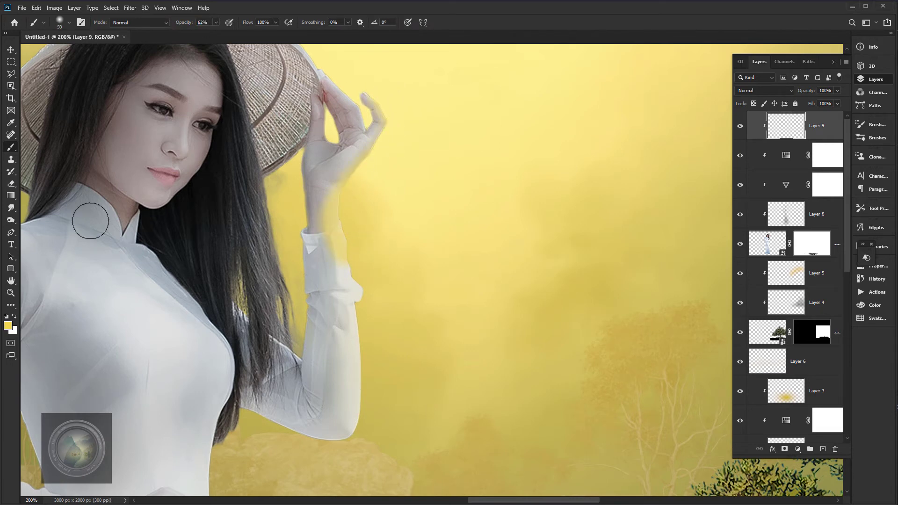
pyautogui.click(10, 182)
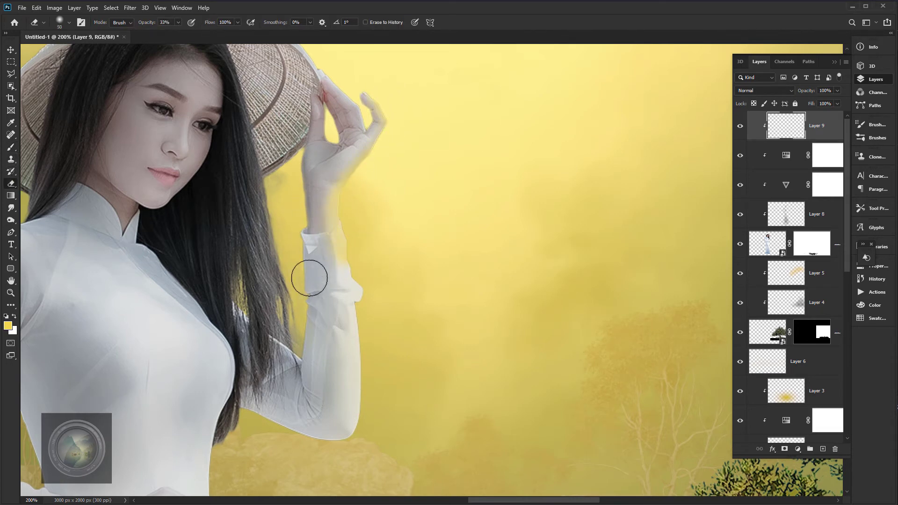
pyautogui.click(10, 147)
pyautogui.press(']')
pyautogui.press(']')
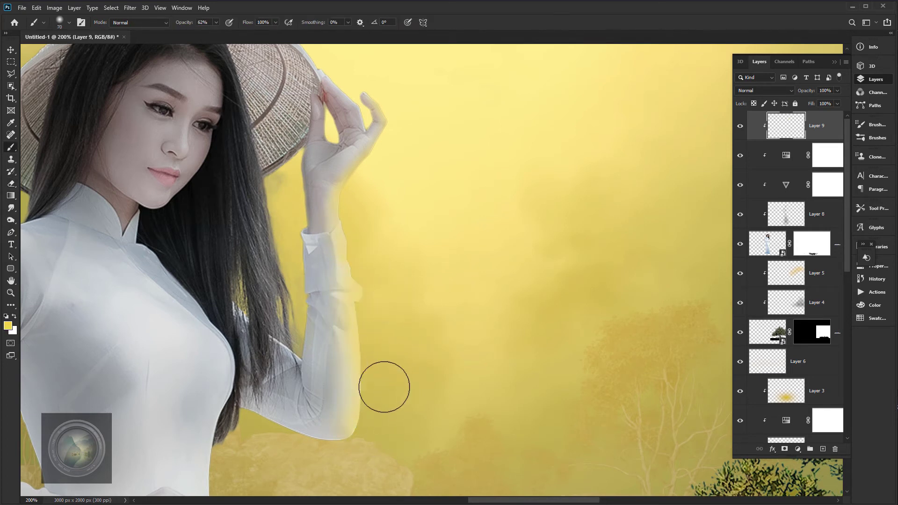
pyautogui.click(363, 291)
# Paint a soft yellow glow on the hair beside the raised arm at 34% and 11% opacity, ending with a 15 px brush at 50%
pyautogui.scroll(-5, 284, 294)
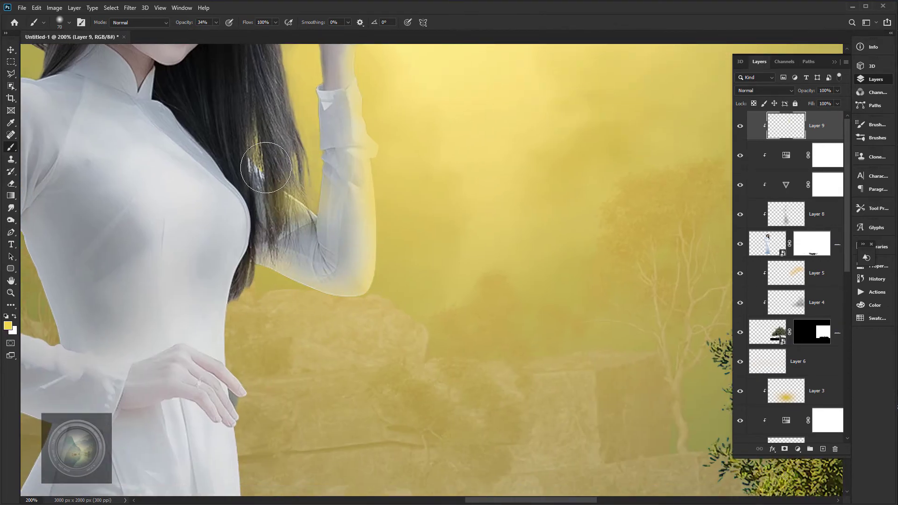
pyautogui.moveTo(311, 160); pyautogui.dragTo(343, 286)
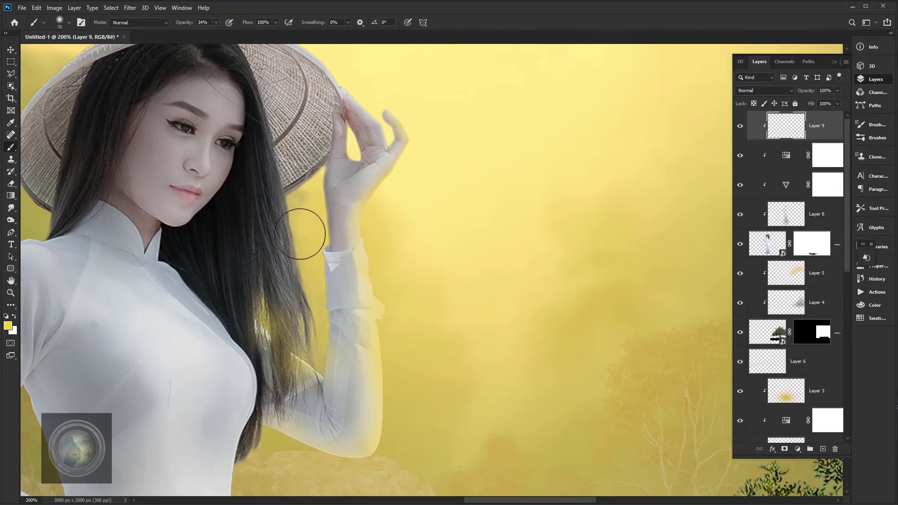
pyautogui.press('1')
pyautogui.press('1')
pyautogui.moveTo(309, 219)
pyautogui.mouseDown()
pyautogui.moveTo(303, 339)
pyautogui.moveTo(287, 196)
pyautogui.mouseUp()
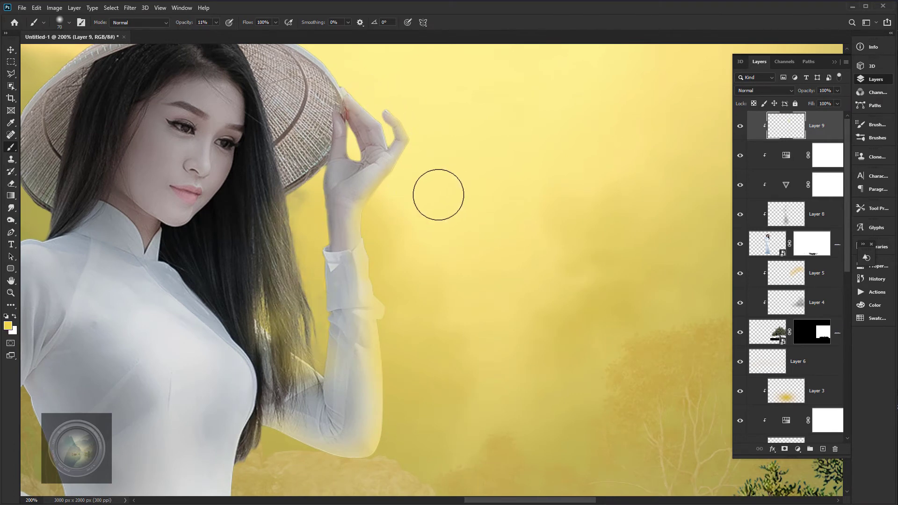
pyautogui.press('[')
pyautogui.press('[')
pyautogui.press('[')
pyautogui.press('[')
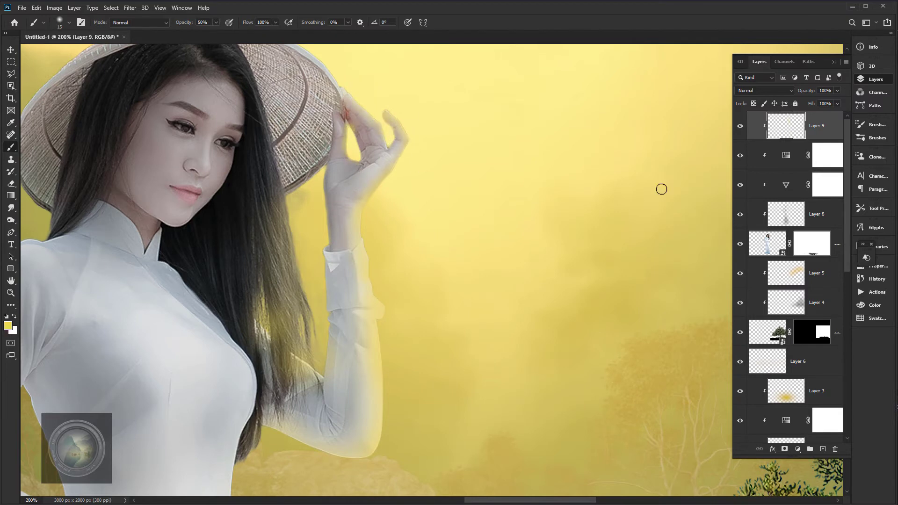
# Set Layer 9's blend mode to Linear Light and paint a yellow rim along the waist and hair tips with an 80 px brush
pyautogui.click(764, 90)
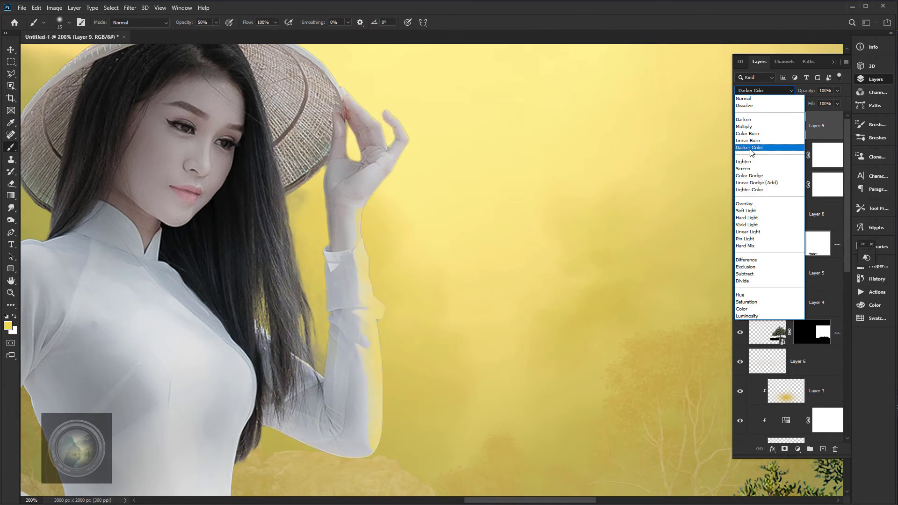
pyautogui.click(765, 232)
pyautogui.moveTo(451, 377); pyautogui.dragTo(527, 232)
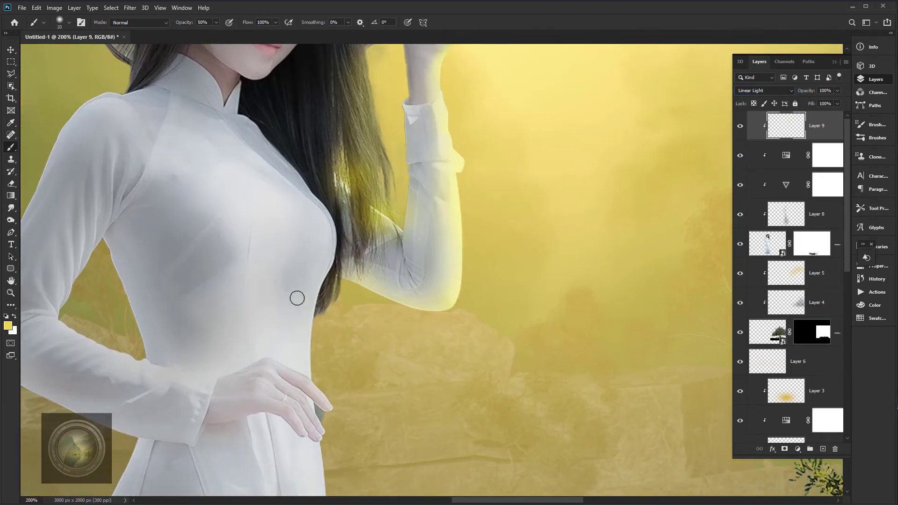
pyautogui.press(']')
pyautogui.press(']')
pyautogui.moveTo(340, 293)
pyautogui.mouseDown()
pyautogui.moveTo(337, 351)
pyautogui.moveTo(348, 346)
pyautogui.moveTo(342, 325)
pyautogui.moveTo(332, 367)
pyautogui.moveTo(333, 354)
pyautogui.moveTo(371, 321)
pyautogui.mouseUp()
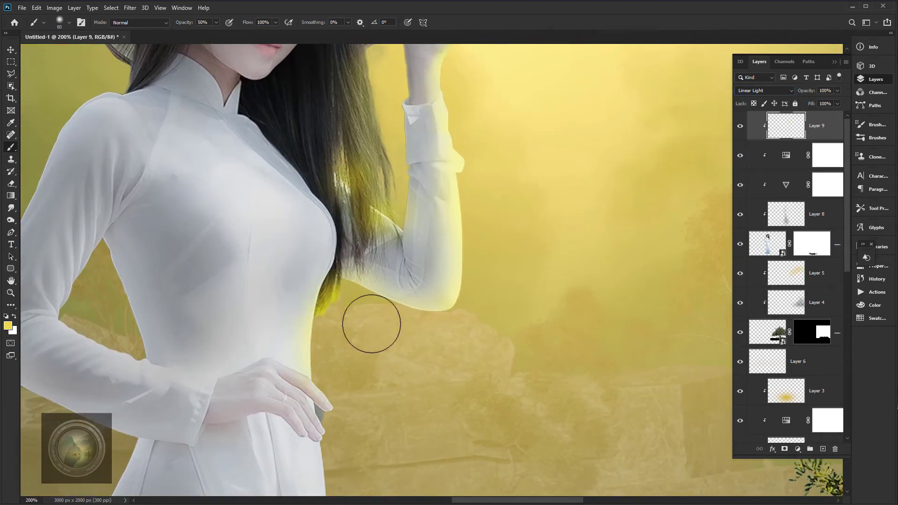
# Paint yellow light on the outer edge of the long hair with a 50 px brush at 29% opacity, undoing any unwanted strokes
pyautogui.moveTo(387, 187); pyautogui.dragTo(377, 117)
pyautogui.hotkey('ctrl', 'z')
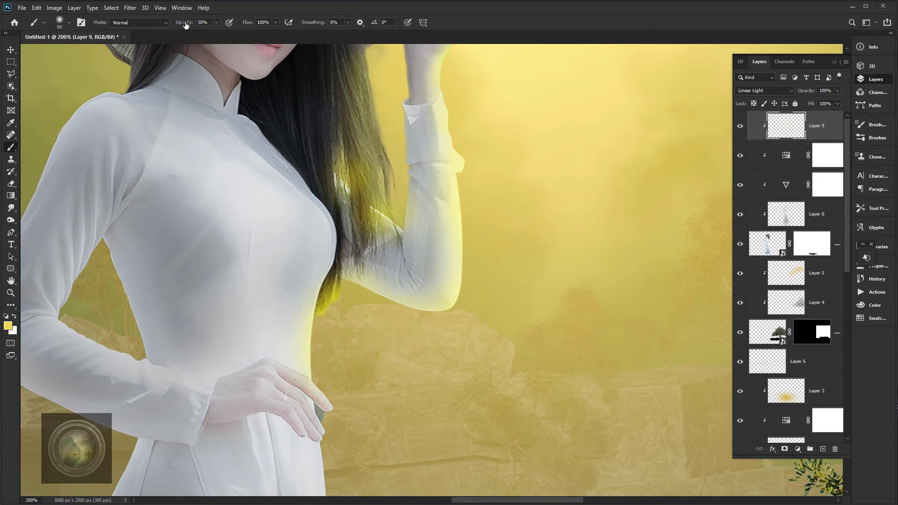
pyautogui.press('[')
pyautogui.press('[')
pyautogui.moveTo(381, 187); pyautogui.dragTo(362, 70)
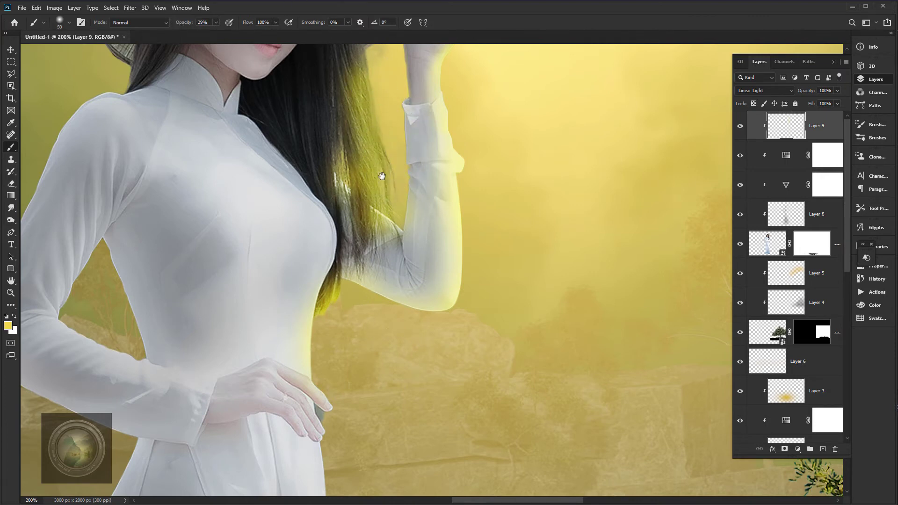
pyautogui.moveTo(382, 176); pyautogui.dragTo(370, 323)
pyautogui.hotkey('ctrl', 'z')
pyautogui.moveTo(358, 201); pyautogui.dragTo(378, 342)
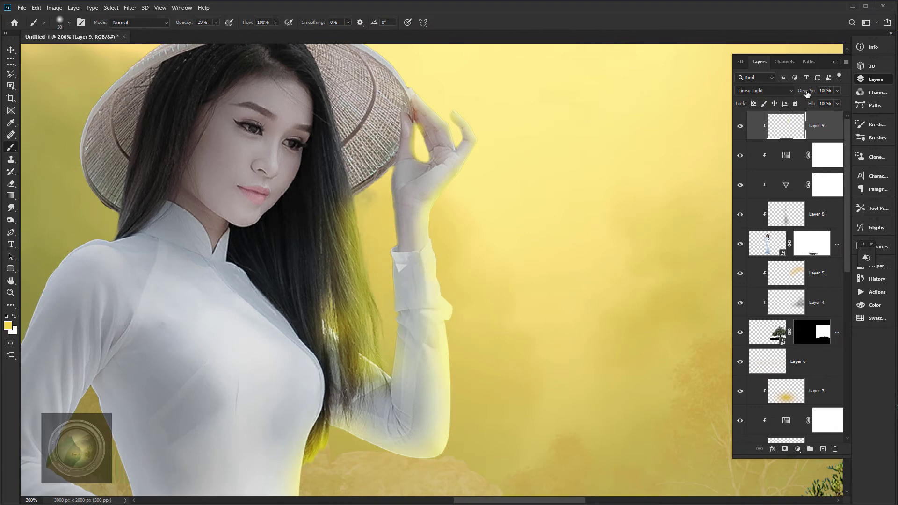
# Lower Layer 9's opacity to 81% and paint yellow rim light on the fingers of the hand resting on the hip
pyautogui.moveTo(807, 93); pyautogui.dragTo(798, 96)
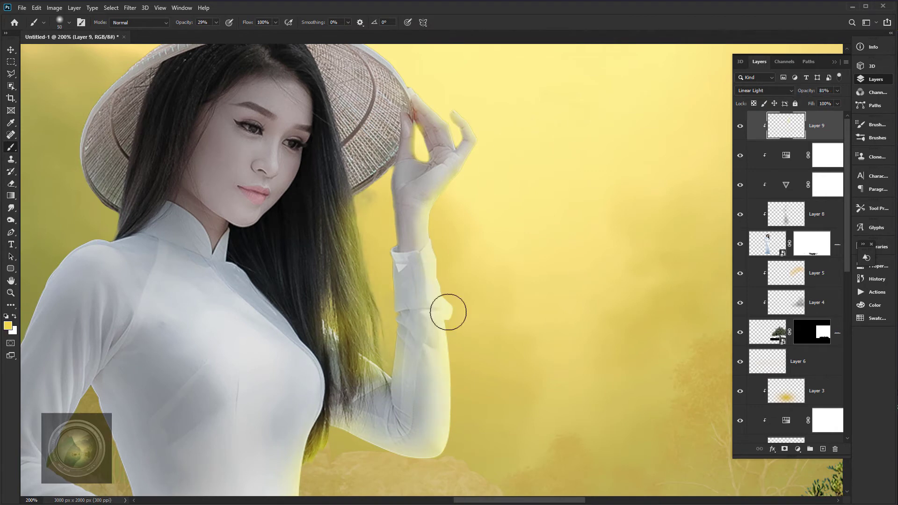
pyautogui.moveTo(388, 434); pyautogui.dragTo(426, 261)
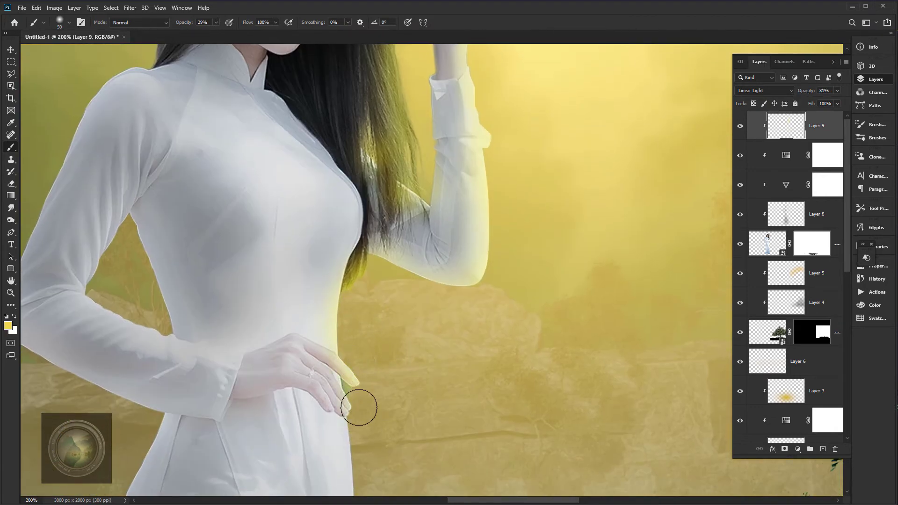
pyautogui.moveTo(374, 346); pyautogui.dragTo(373, 287)
# Outline the leftover green gap between the hip hand's fingers with the Polygonal Lasso and fill it with black on the woman's layer mask
pyautogui.click(810, 251)
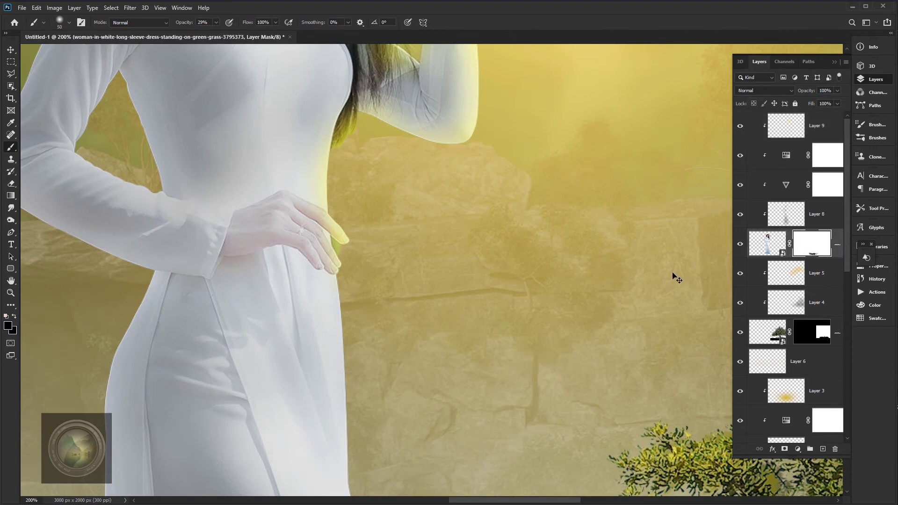
pyautogui.hotkey('ctrl', '+')
pyautogui.press('d')
pyautogui.press('l')
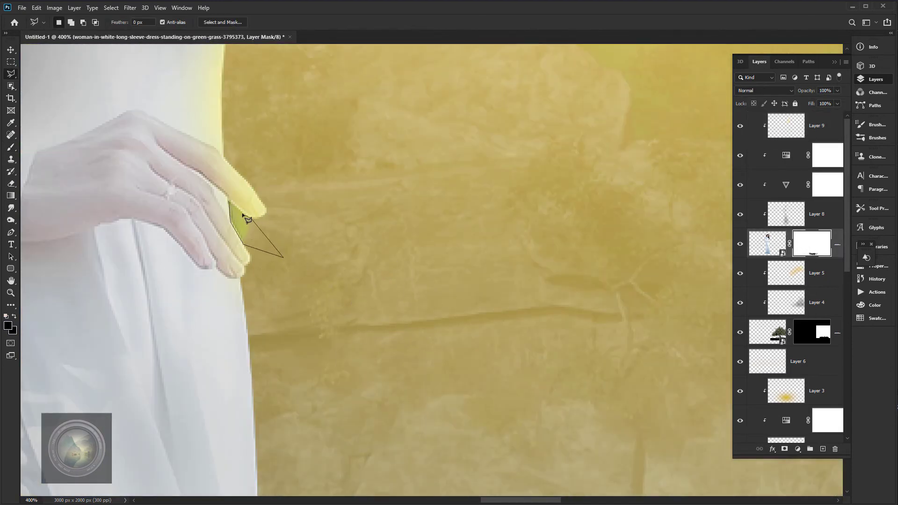
pyautogui.click(230, 202)
pyautogui.hotkey('alt', 'BackSpace')
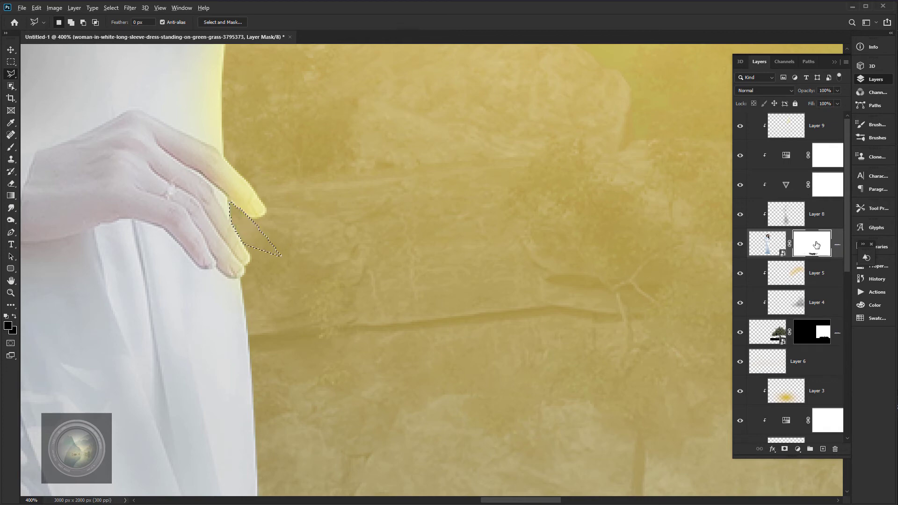
# On Layer 9, continue the yellow rim light down the dress edge below the hand at 29% opacity, enlarging the brush to 70 px
pyautogui.click(796, 129)
pyautogui.hotkey('ctrl', '-')
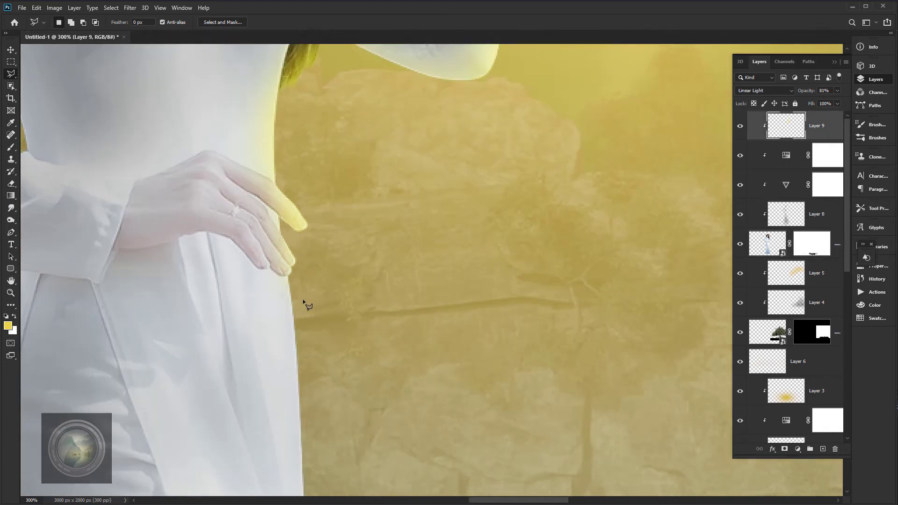
pyautogui.press('b')
pyautogui.scroll(-5, 300, 262)
pyautogui.hotkey('ctrl', '-')
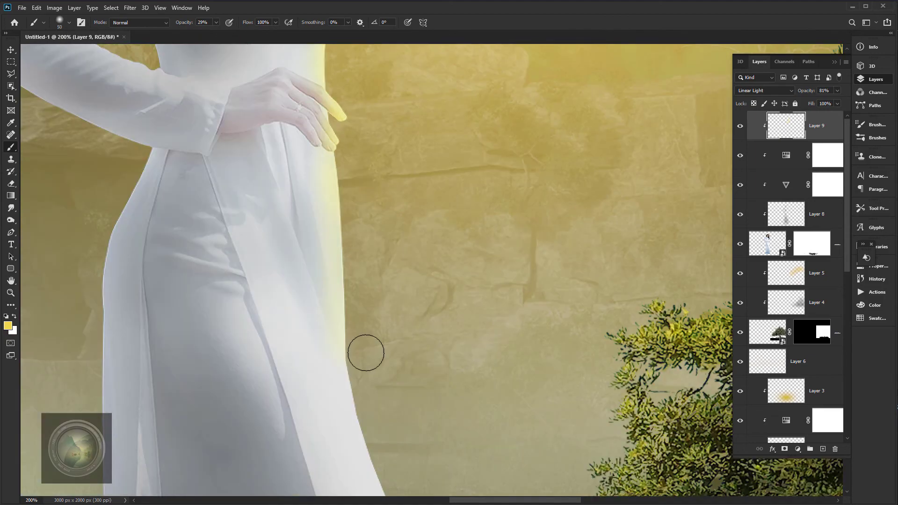
pyautogui.press(']')
pyautogui.press(']')
pyautogui.moveTo(807, 93); pyautogui.dragTo(804, 94)
pyautogui.hotkey('ctrl', '-')
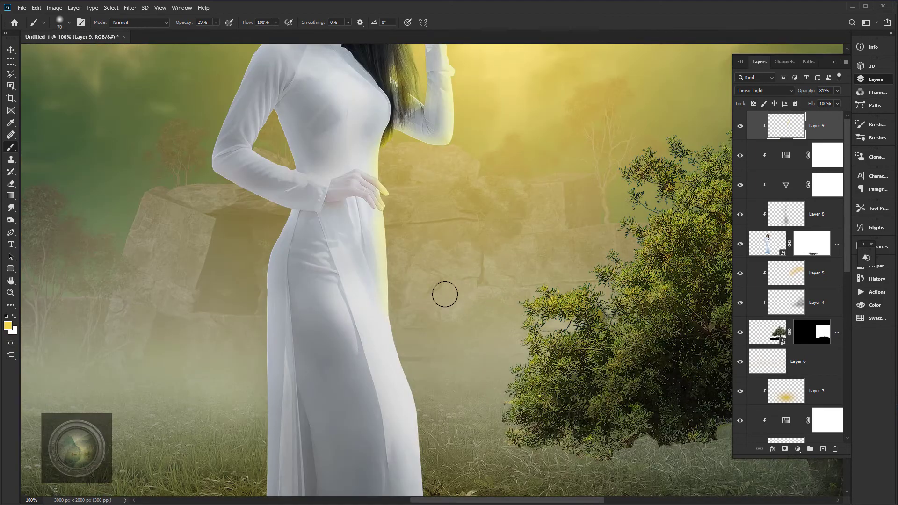
# Extend the yellow rim light down the lower skirt's edge with the brush enlarged to 150 px
pyautogui.scroll(-3, 421, 344)
pyautogui.press(']')
pyautogui.press(']')
pyautogui.press(']')
pyautogui.press(']')
pyautogui.press(']')
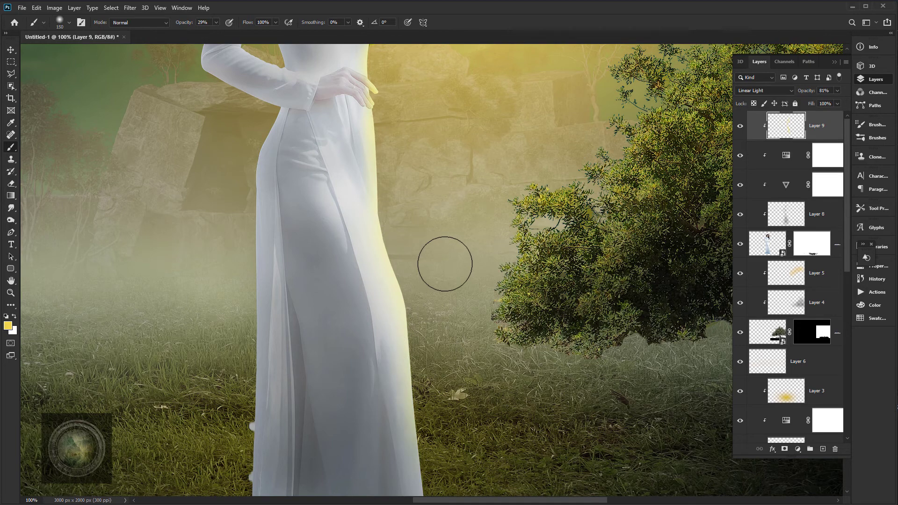
pyautogui.scroll(-4, 446, 280)
pyautogui.scroll(8, 448, 300)
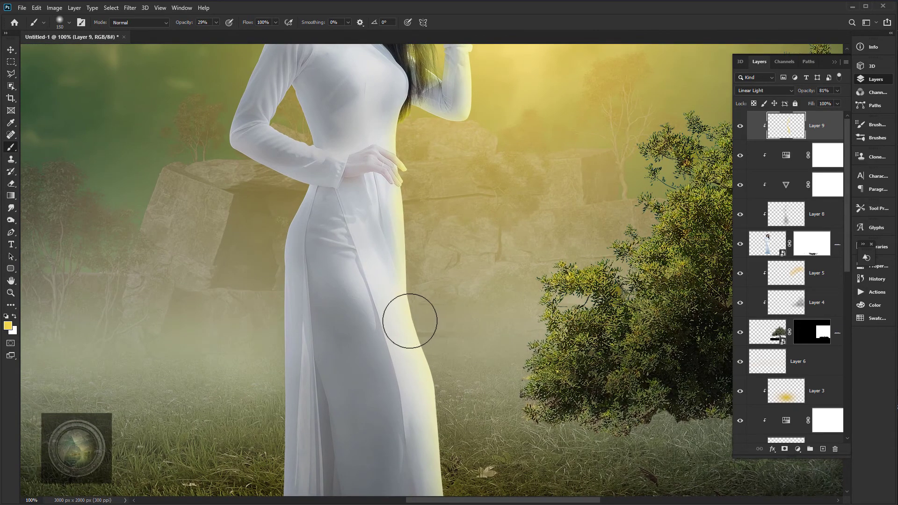
# Paint a soft yellow glow across the front of the skirt below the hand, using a 100 px brush and lowering its opacity to 8%
pyautogui.press('[')
pyautogui.press('[')
pyautogui.press('[')
pyautogui.click(370, 233)
pyautogui.press(']')
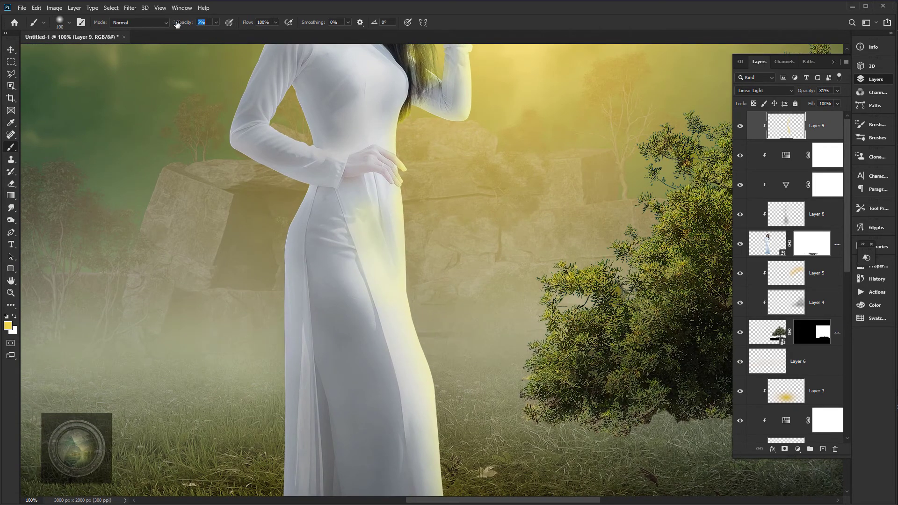
pyautogui.press(']')
pyautogui.moveTo(408, 318)
pyautogui.mouseDown()
pyautogui.moveTo(359, 277)
pyautogui.moveTo(391, 301)
pyautogui.moveTo(357, 211)
pyautogui.moveTo(408, 306)
pyautogui.mouseUp()
pyautogui.press(']')
pyautogui.press('[')
pyautogui.press('[')
pyautogui.moveTo(429, 168); pyautogui.dragTo(459, 317)
# On Layer 8, brush faint black shading onto the upper skirt with a 90 px brush at 8% opacity
pyautogui.click(815, 215)
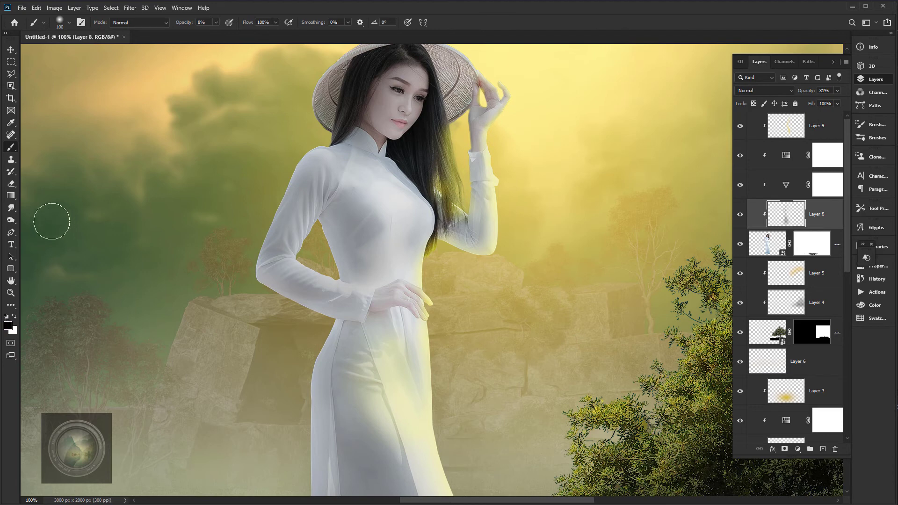
pyautogui.press('[')
pyautogui.moveTo(411, 356); pyautogui.dragTo(417, 405)
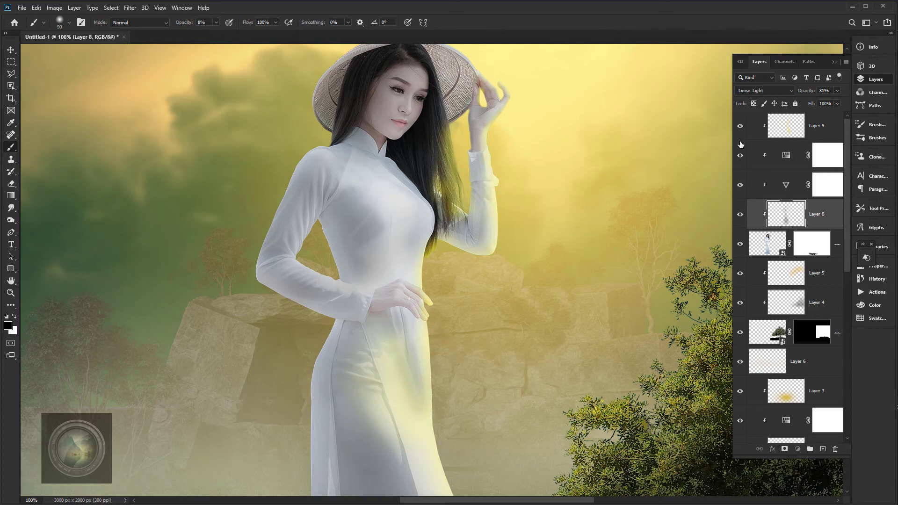
# On Layer 9, paint a faint glow on the sleeve, waist and chest in a warm yellow of 67% saturation and 95% brightness
pyautogui.click(790, 131)
pyautogui.press('i')
pyautogui.click(7, 325)
pyautogui.moveTo(748, 458); pyautogui.dragTo(747, 454)
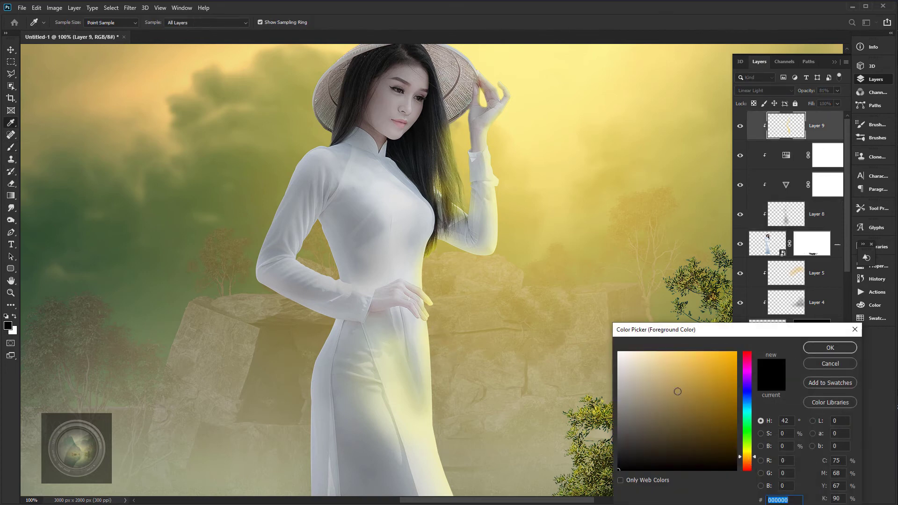
pyautogui.click(673, 368)
pyautogui.moveTo(716, 402); pyautogui.dragTo(696, 356)
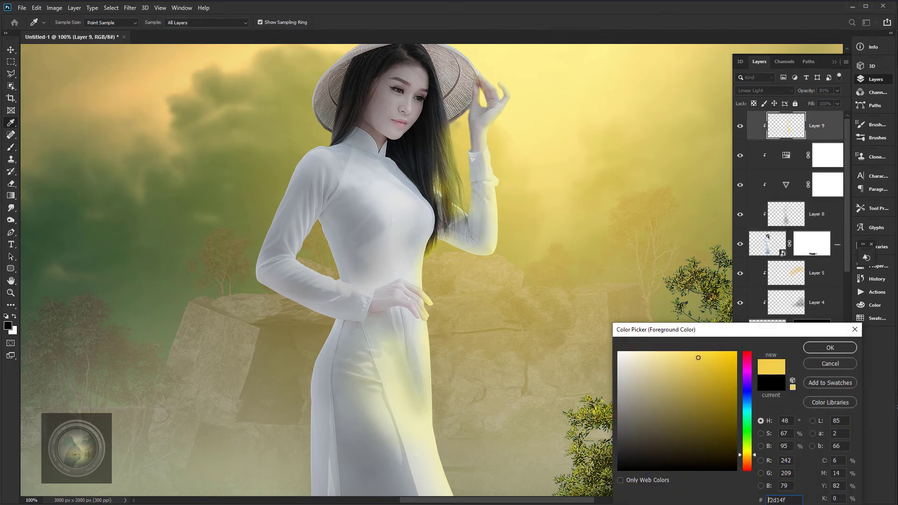
pyautogui.press('Return')
pyautogui.press('b')
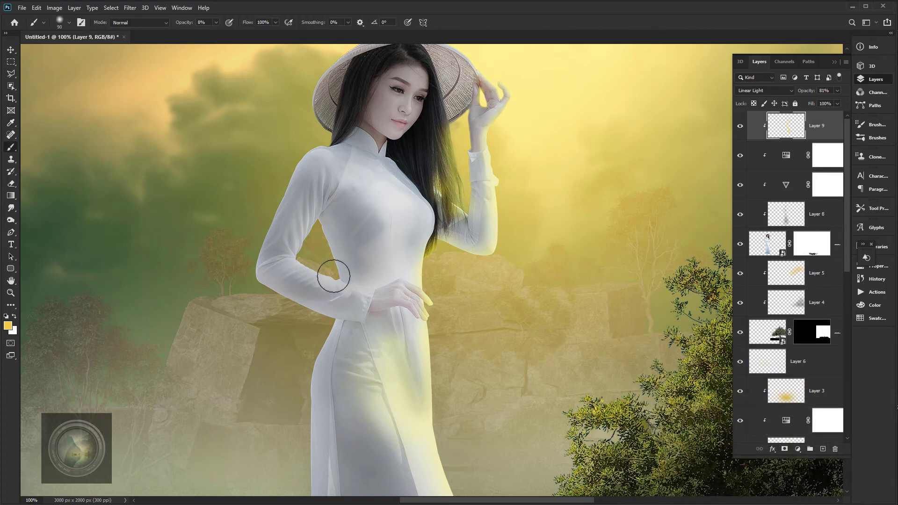
pyautogui.moveTo(333, 276); pyautogui.dragTo(305, 248)
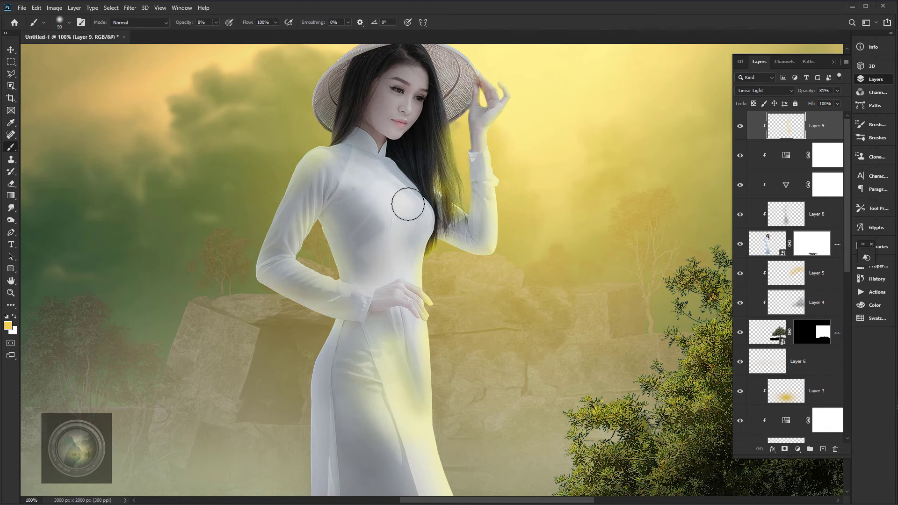
pyautogui.moveTo(382, 195)
pyautogui.mouseDown()
pyautogui.moveTo(405, 213)
pyautogui.moveTo(376, 184)
pyautogui.moveTo(423, 231)
pyautogui.moveTo(432, 257)
pyautogui.moveTo(402, 169)
pyautogui.moveTo(438, 224)
pyautogui.moveTo(395, 230)
pyautogui.moveTo(391, 253)
pyautogui.moveTo(411, 190)
pyautogui.moveTo(434, 228)
pyautogui.mouseUp()
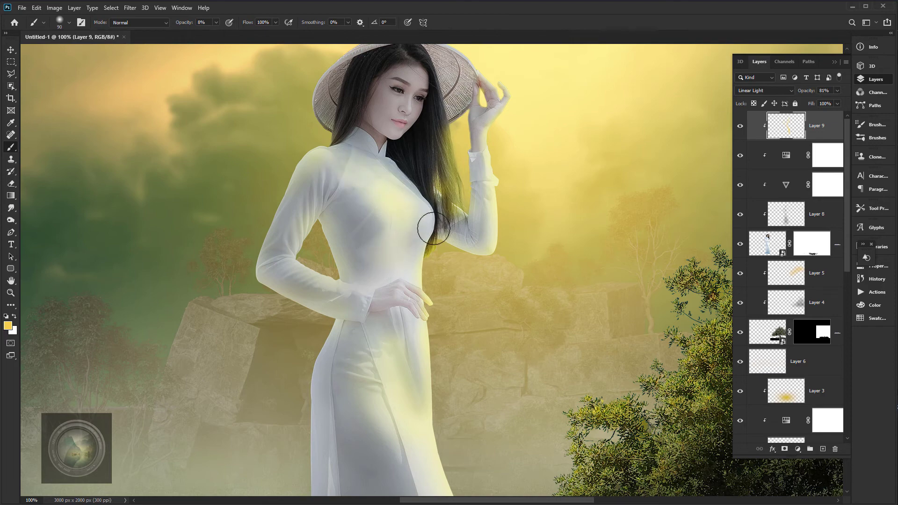
# Paint a faint yellow highlight on the nose and face with the brush reduced to 9 px at 8% opacity
pyautogui.hotkey('ctrl', '+')
pyautogui.hotkey('ctrl', '+')
pyautogui.hotkey('ctrl', '+')
pyautogui.moveTo(407, 122); pyautogui.dragTo(379, 343)
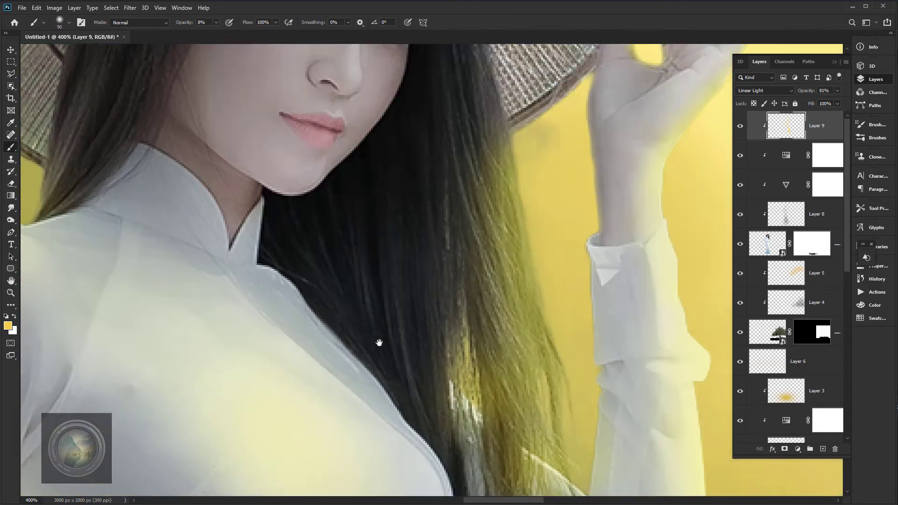
pyautogui.press('[')
pyautogui.press('[')
pyautogui.press('[')
pyautogui.press('[')
pyautogui.press('[')
pyautogui.press('[')
pyautogui.press('[')
pyautogui.press('[')
pyautogui.press('[')
pyautogui.press('[')
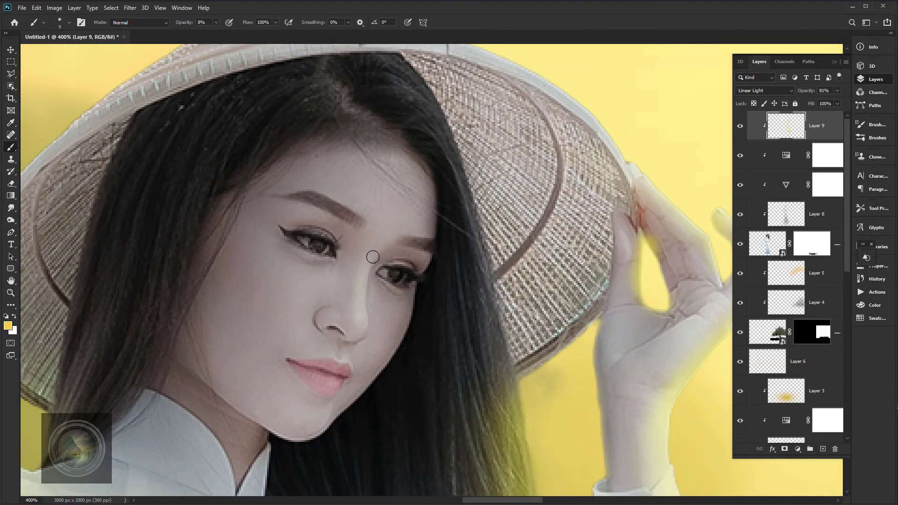
# Add faint yellow light over the upper body and the hand on the hip, with brush sizes between 50 and 70 px at 8% opacity
pyautogui.press(']')
pyautogui.press(']')
pyautogui.press(']')
pyautogui.press(']')
pyautogui.press(']')
pyautogui.hotkey('ctrl', '-')
pyautogui.hotkey('ctrl', '-')
pyautogui.hotkey('ctrl', '-')
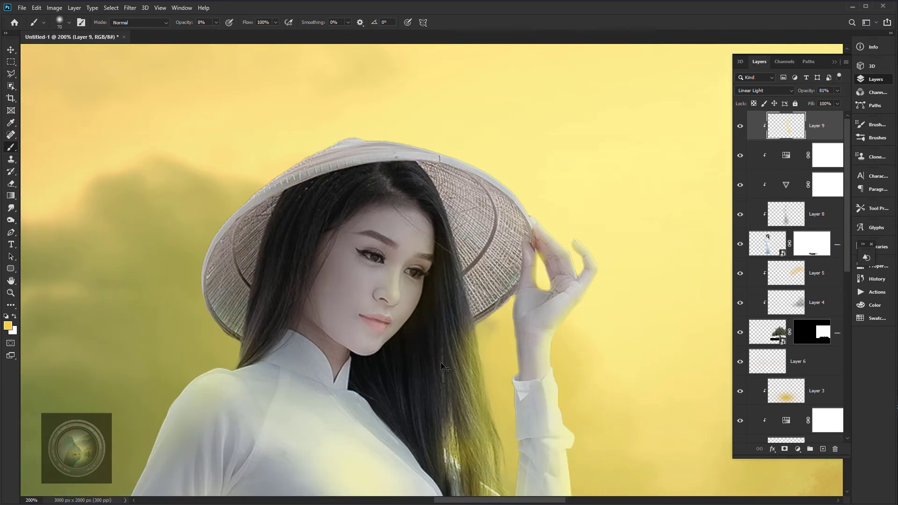
pyautogui.moveTo(434, 464); pyautogui.dragTo(438, 268)
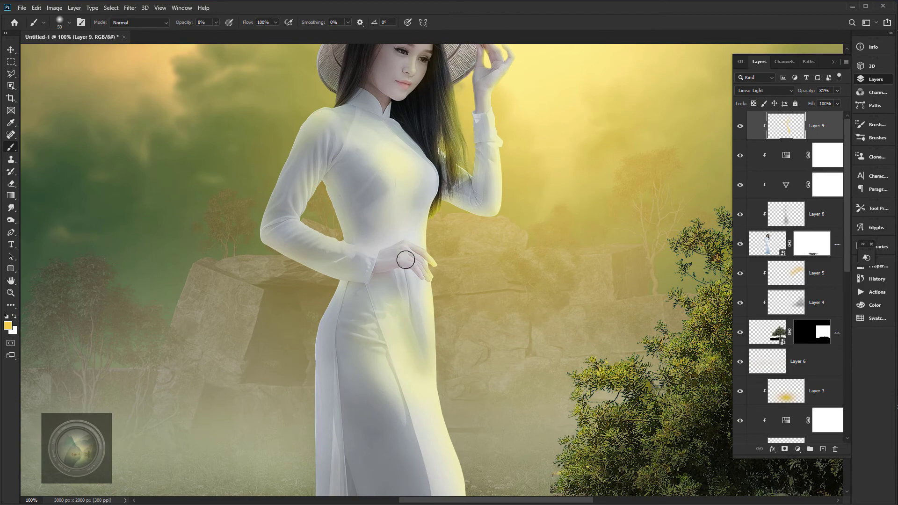
pyautogui.press('[')
pyautogui.press('[')
# Hide and show Layer 9 to compare the whole composite with and without the yellow light
pyautogui.hotkey('ctrl', '-')
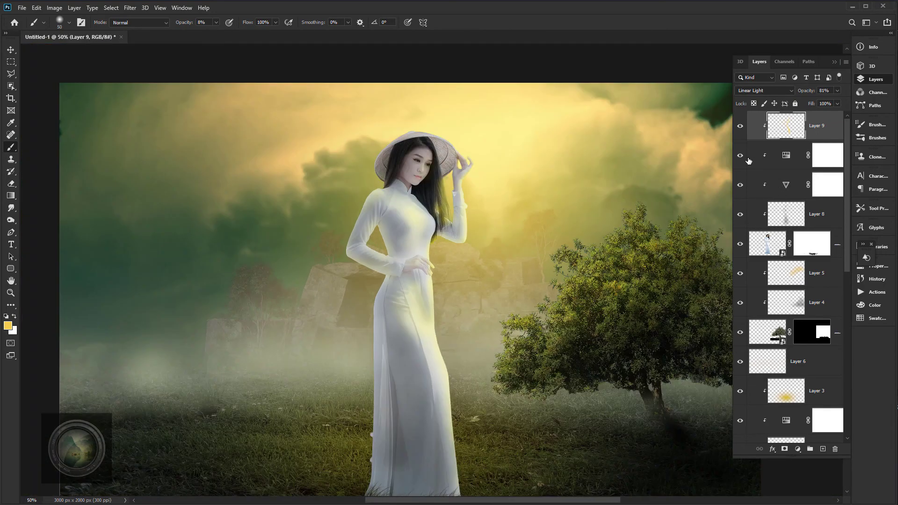
pyautogui.click(740, 126)
pyautogui.click(739, 126)
# Brush more faint yellow light onto the hat and upper body with the brush enlarged to 80 px at 8% opacity
pyautogui.hotkey('ctrl', '+')
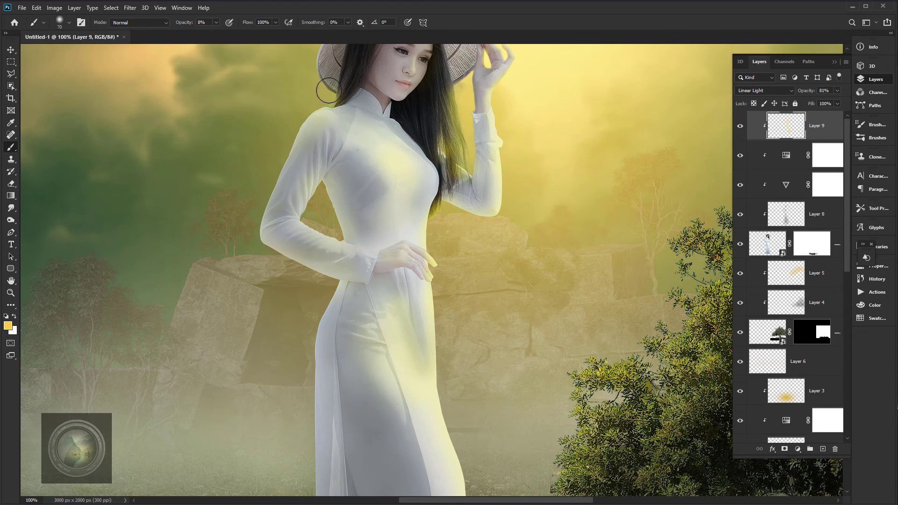
pyautogui.press(']')
pyautogui.press(']')
pyautogui.press(']')
pyautogui.scroll(5, 324, 88)
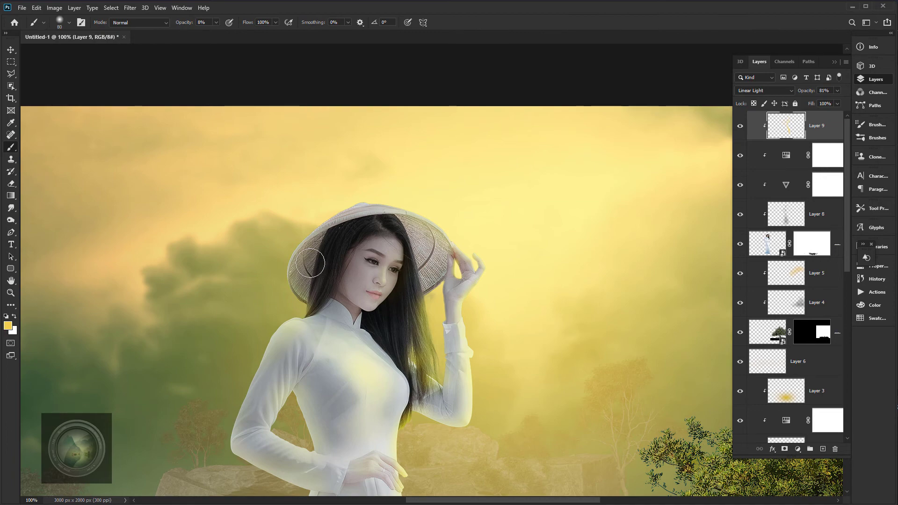
pyautogui.scroll(-3, 521, 267)
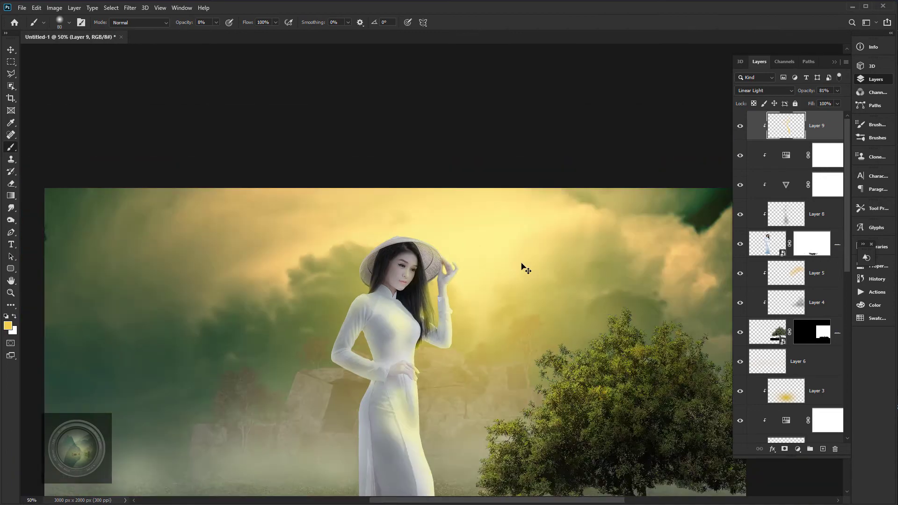
pyautogui.scroll(2, 442, 386)
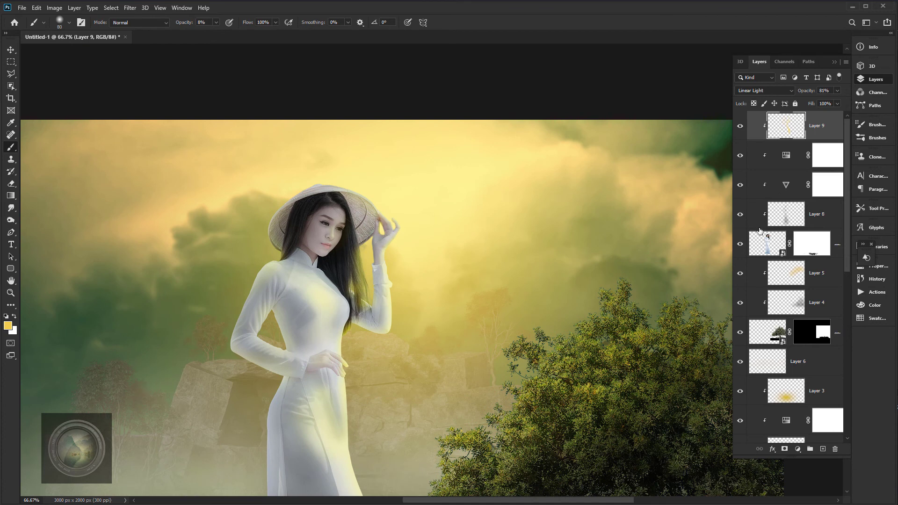
# Add a new layer and paint a soft pale yellow spot at 100% brush opacity in the sky beside the raised hand
pyautogui.click(823, 449)
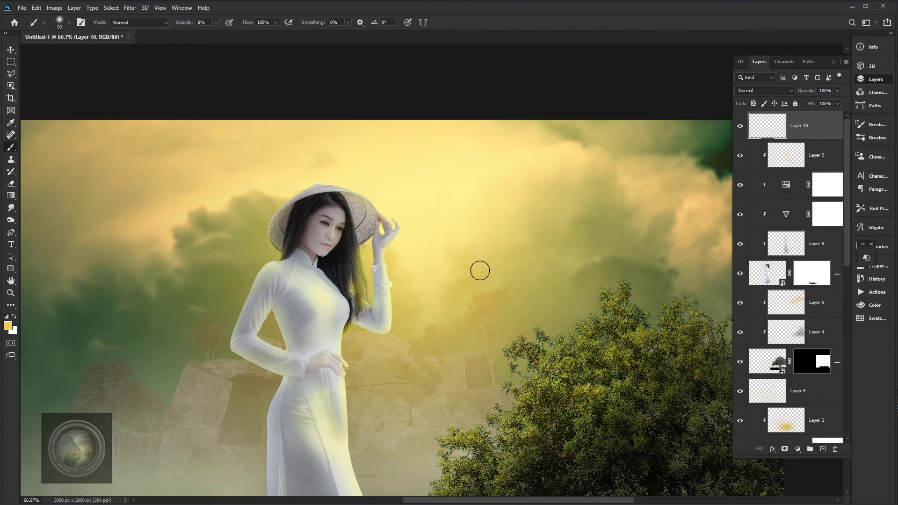
pyautogui.click(8, 326)
pyautogui.moveTo(748, 456); pyautogui.dragTo(748, 452)
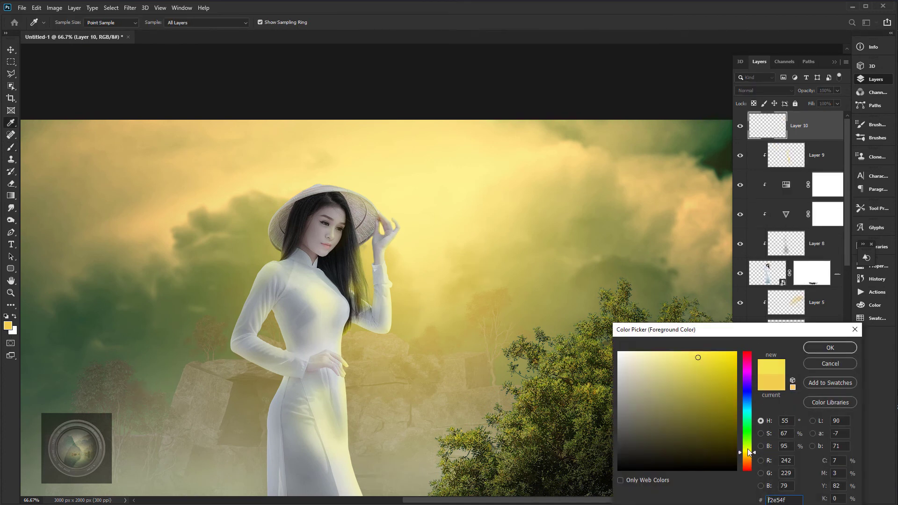
pyautogui.moveTo(650, 374)
pyautogui.mouseDown()
pyautogui.moveTo(637, 360)
pyautogui.moveTo(651, 363)
pyautogui.moveTo(652, 352)
pyautogui.mouseUp()
pyautogui.press('Return')
pyautogui.press('b')
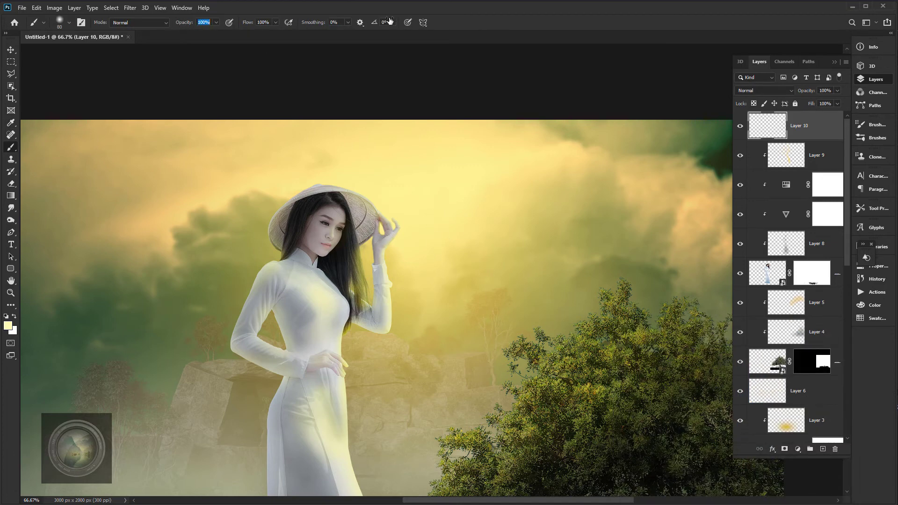
pyautogui.press('v')
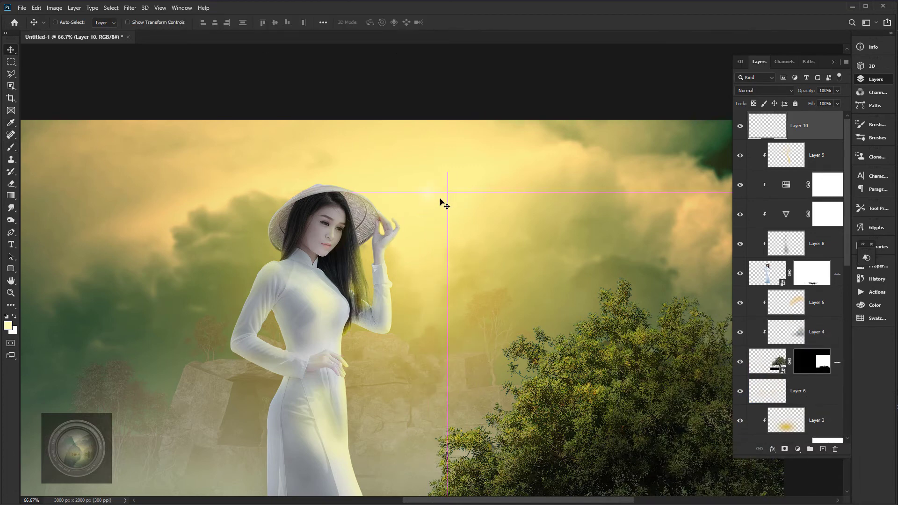
# Enlarge the pale yellow spot to a wide glow and centre it in the sky just beside the hat and raised hand
pyautogui.hotkey('ctrl', 't')
pyautogui.moveTo(451, 173); pyautogui.dragTo(578, 70)
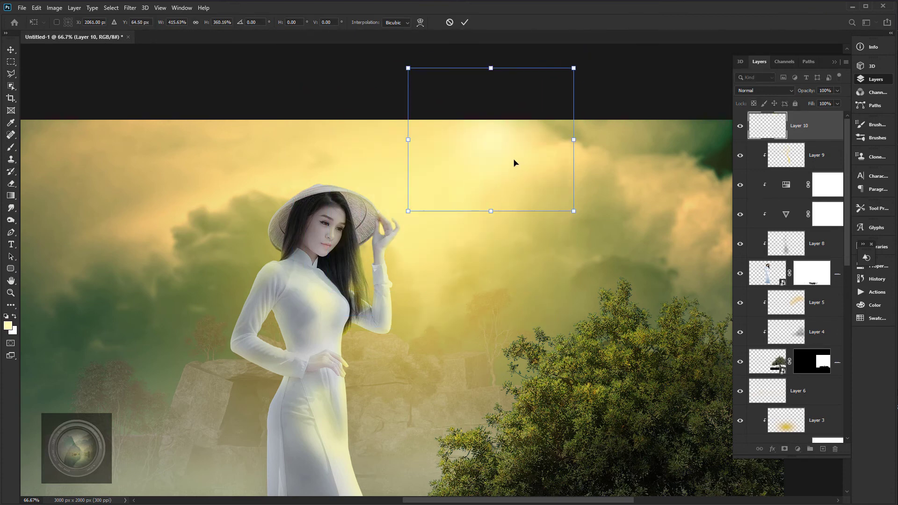
pyautogui.moveTo(514, 163); pyautogui.dragTo(461, 221)
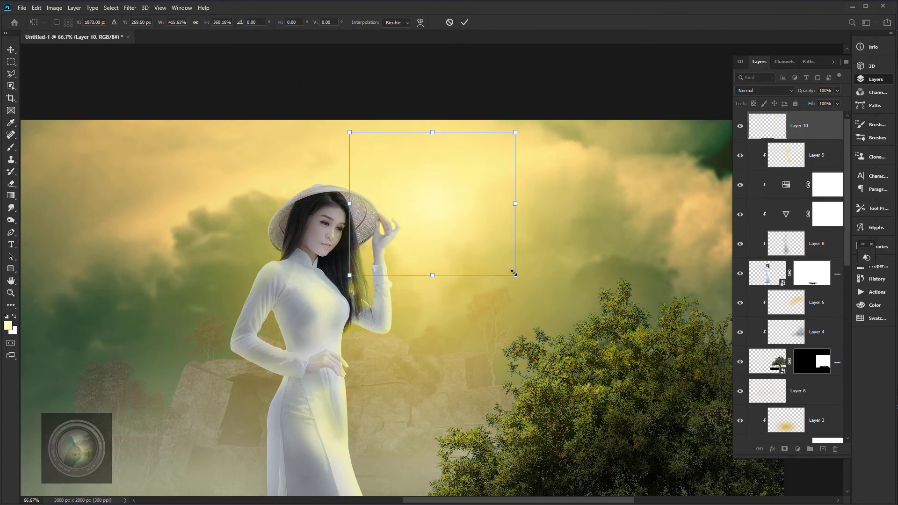
pyautogui.moveTo(515, 274); pyautogui.dragTo(571, 326)
pyautogui.press('Return')
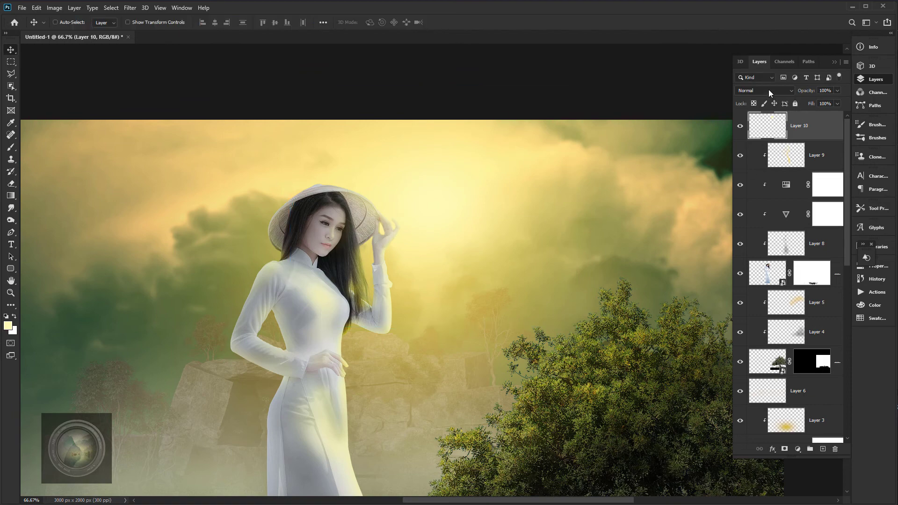
# Set the blending mode of the glow layer to Screen and check the whole figure against the brighter sun
pyautogui.click(765, 90)
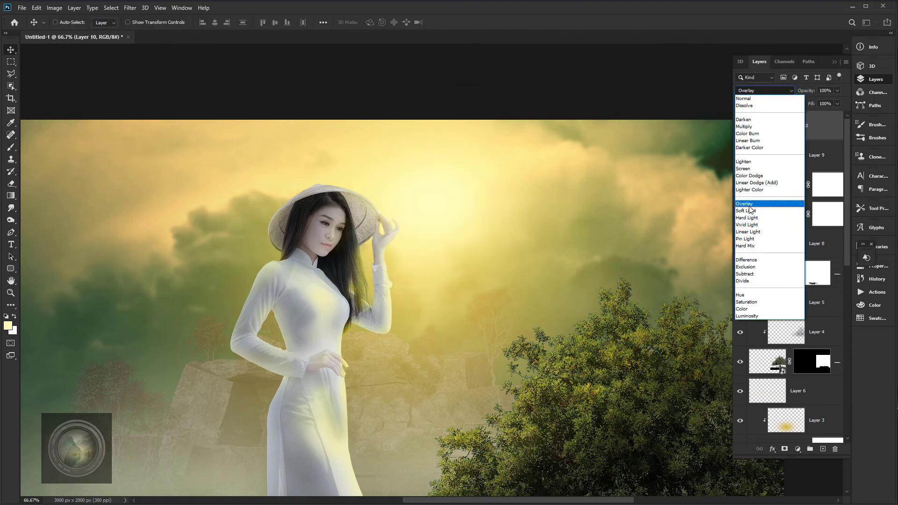
pyautogui.click(739, 170)
pyautogui.hotkey('ctrl', '+')
pyautogui.hotkey('ctrl', '-')
pyautogui.hotkey('ctrl', '-')
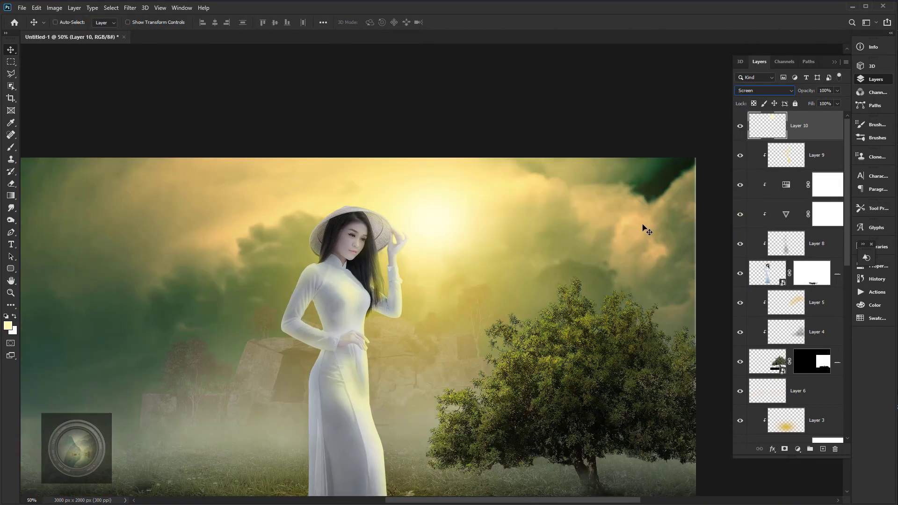
pyautogui.moveTo(436, 336); pyautogui.dragTo(458, 224)
pyautogui.hotkey('ctrl', '-')
pyautogui.hotkey('ctrl', '+')
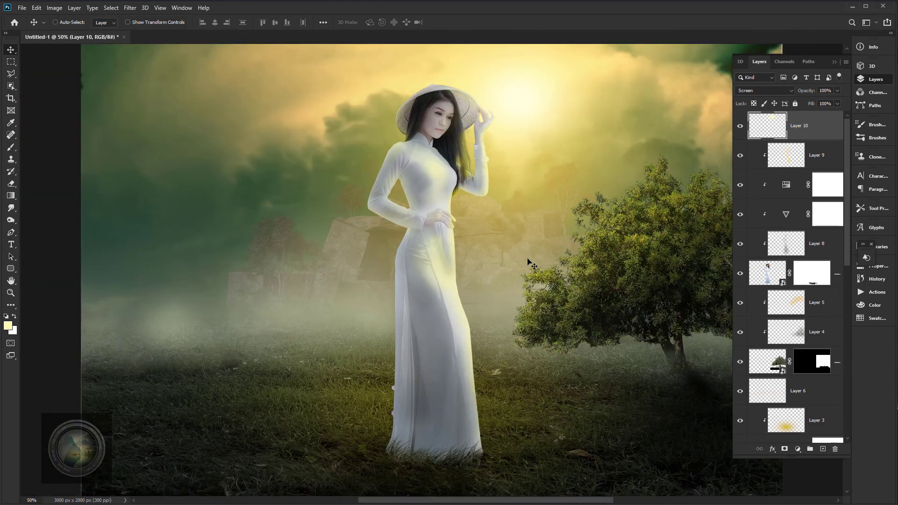
# Add an unclipped Vibrance adjustment directly above the tree layer and reduce its vibrance to mute the background colours
pyautogui.click(837, 364)
pyautogui.click(797, 450)
pyautogui.click(814, 345)
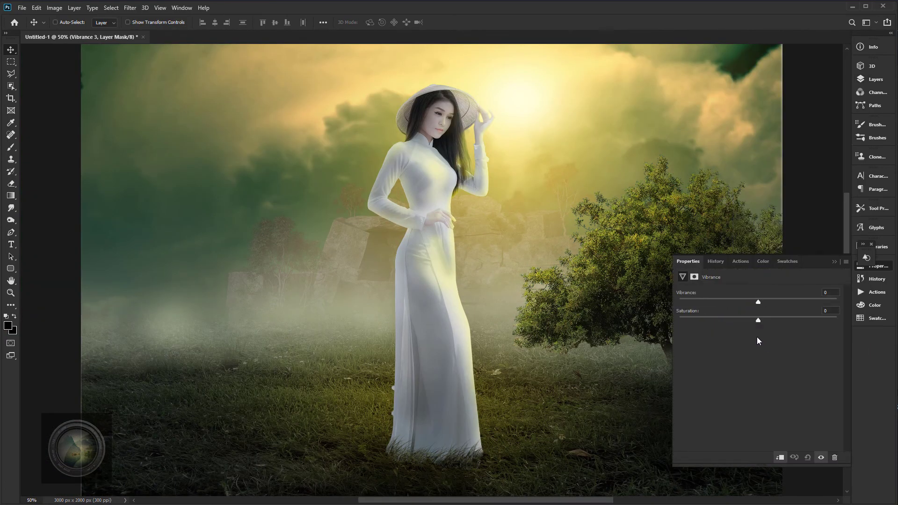
pyautogui.moveTo(735, 302); pyautogui.dragTo(757, 306)
pyautogui.click(778, 460)
pyautogui.press('F7')
pyautogui.scroll(-4, 806, 350)
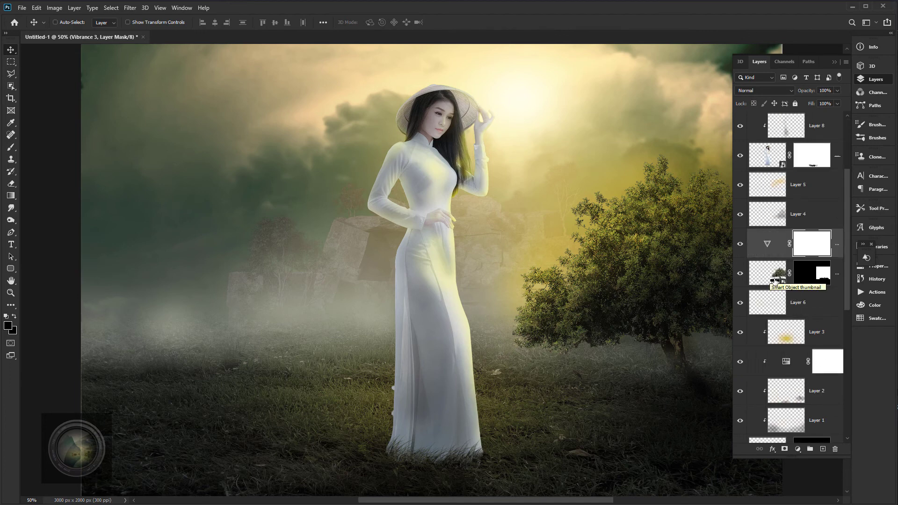
# Add a Hue/Saturation adjustment clipped to the tree layer with Saturation -25 and Lightness -23
pyautogui.click(776, 280)
pyautogui.click(798, 449)
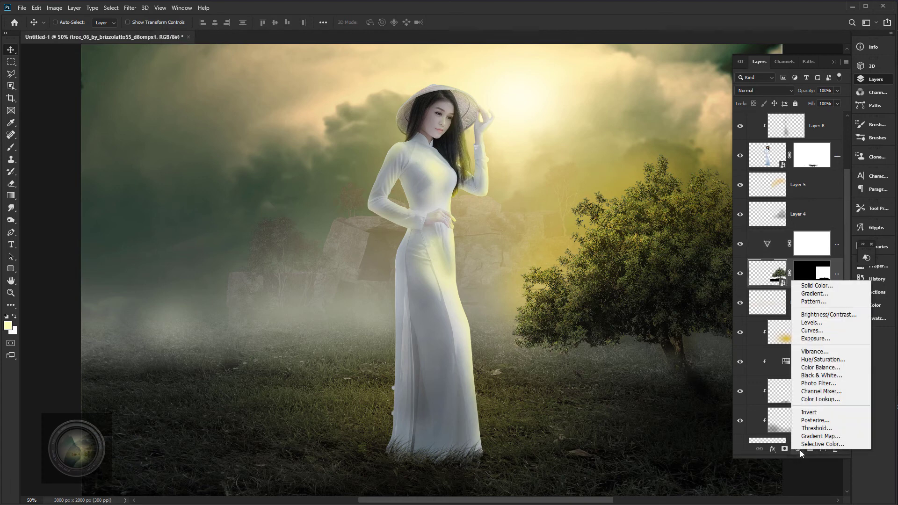
pyautogui.click(827, 361)
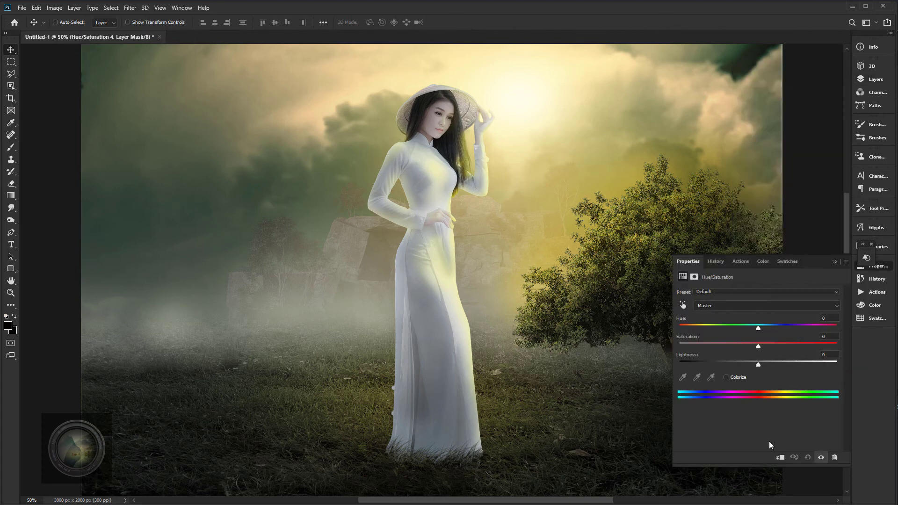
pyautogui.click(739, 345)
pyautogui.click(739, 364)
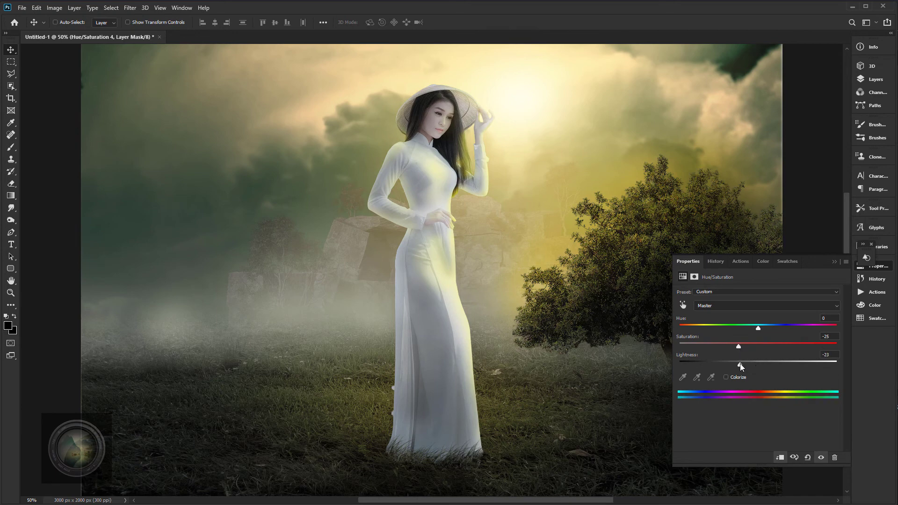
# Stamp all visible layers into a new merged layer above Layer 10
pyautogui.click(873, 79)
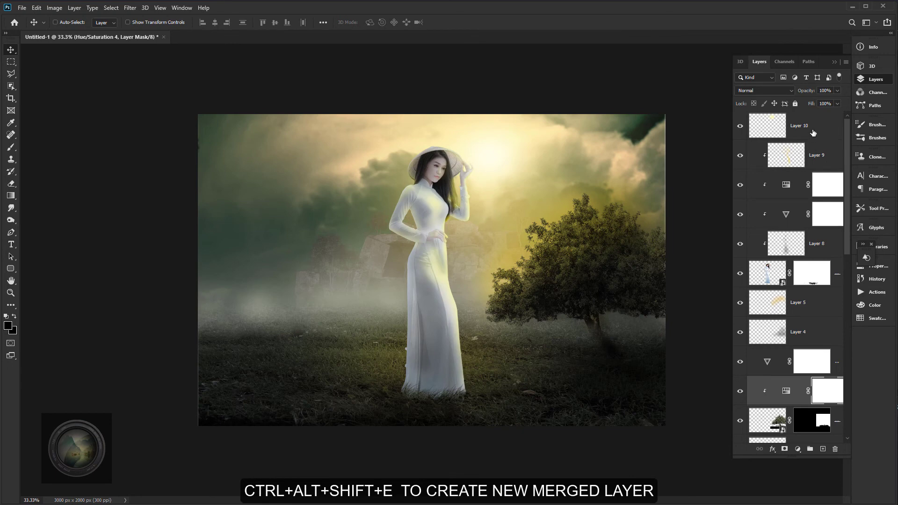
pyautogui.hotkey('ctrl', 'alt', 'shift', 'e')
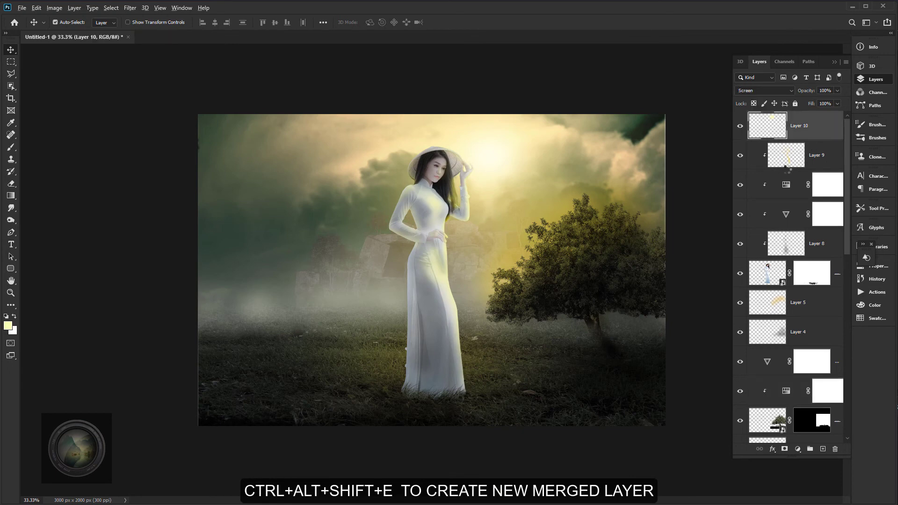
pyautogui.hotkey('ctrl', 'alt', 'shift', 'e')
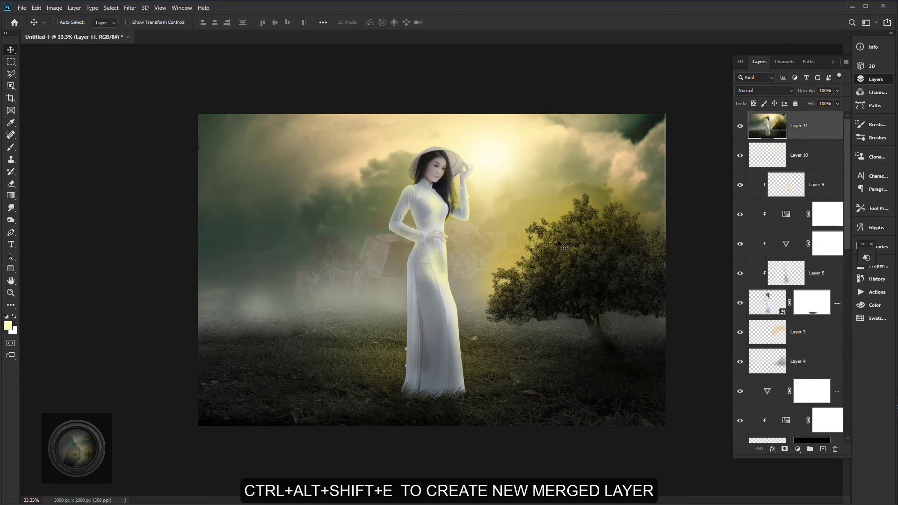
# Apply the Camera Raw filter to the merged layer, with Temperature -17, Exposure -0.95 and Contrast +25
pyautogui.hotkey('ctrl', 'shift', 'a')
pyautogui.press('Escape')
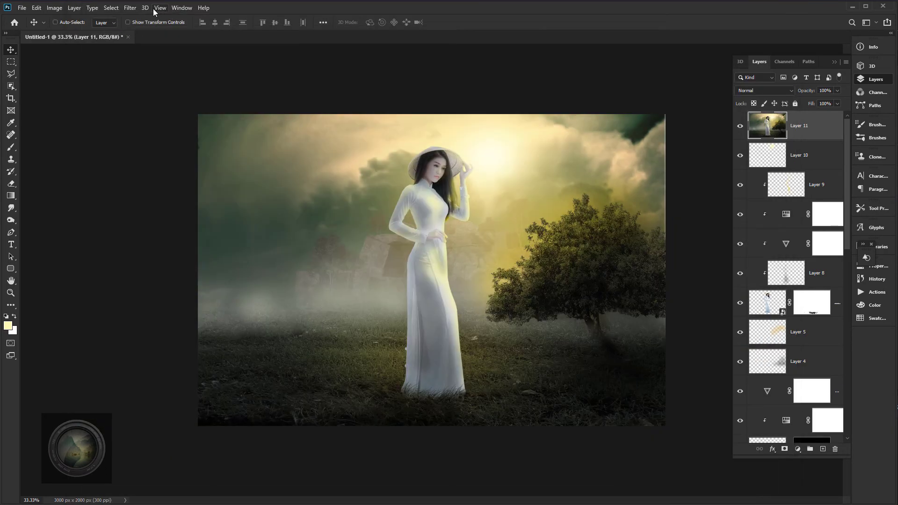
pyautogui.click(130, 8)
pyautogui.click(145, 64)
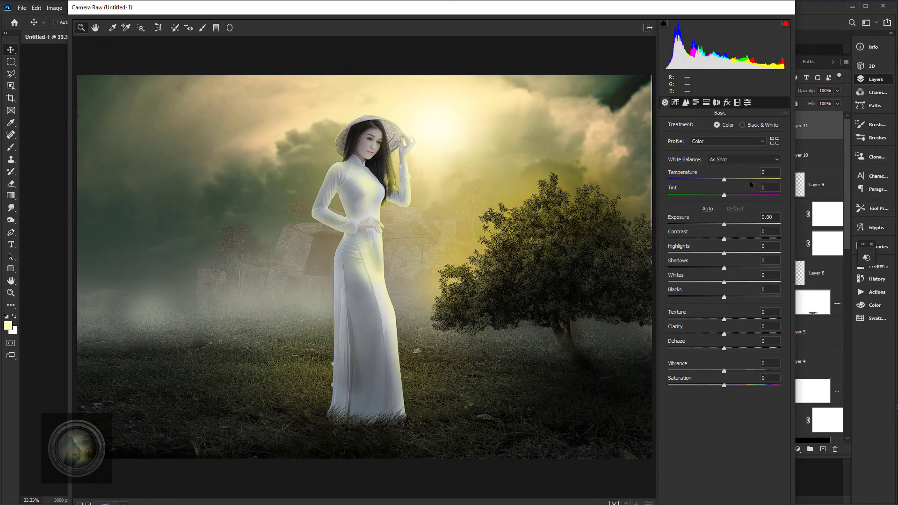
pyautogui.moveTo(724, 180); pyautogui.dragTo(715, 180)
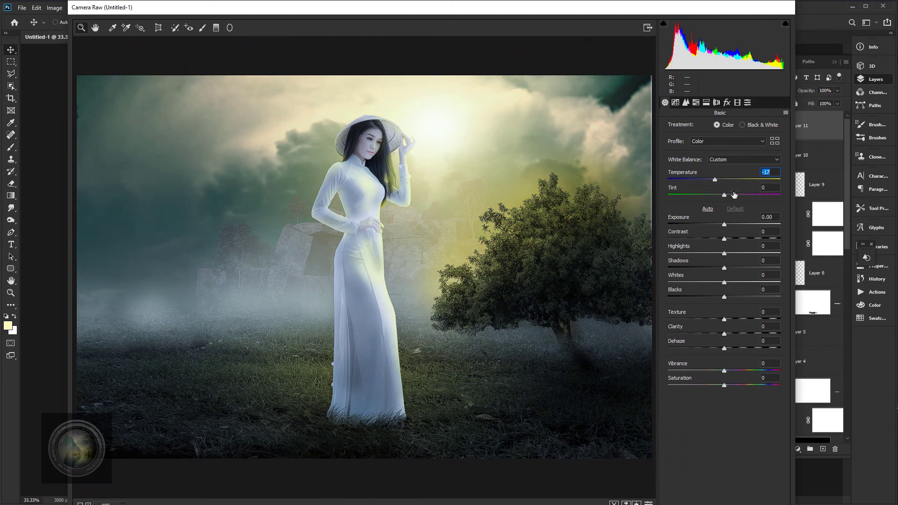
pyautogui.moveTo(727, 227)
pyautogui.mouseDown()
pyautogui.moveTo(713, 225)
pyautogui.moveTo(738, 240)
pyautogui.mouseUp()
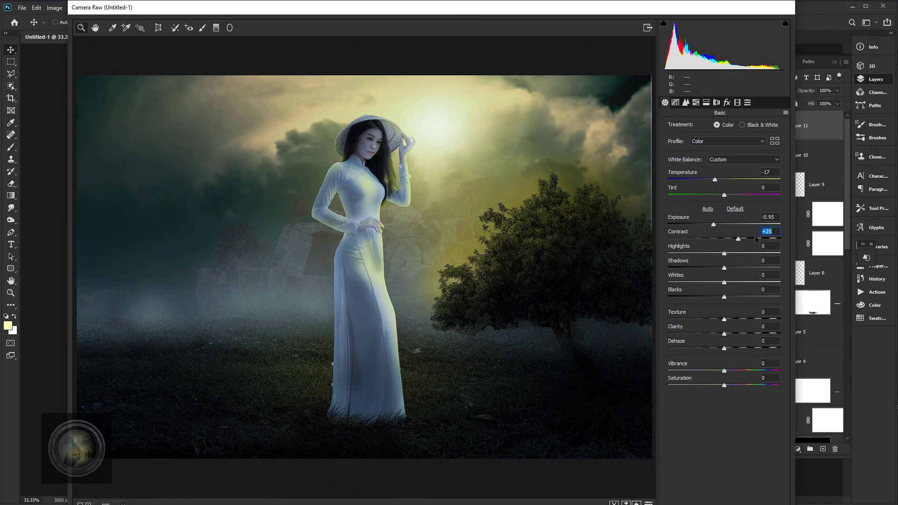
# Set Highlights to -29, Shadows to +18, Whites to +35, Blacks to +17, Texture to +14, Clarity to +10 and Dehaze to +8
pyautogui.moveTo(724, 253); pyautogui.dragTo(735, 276)
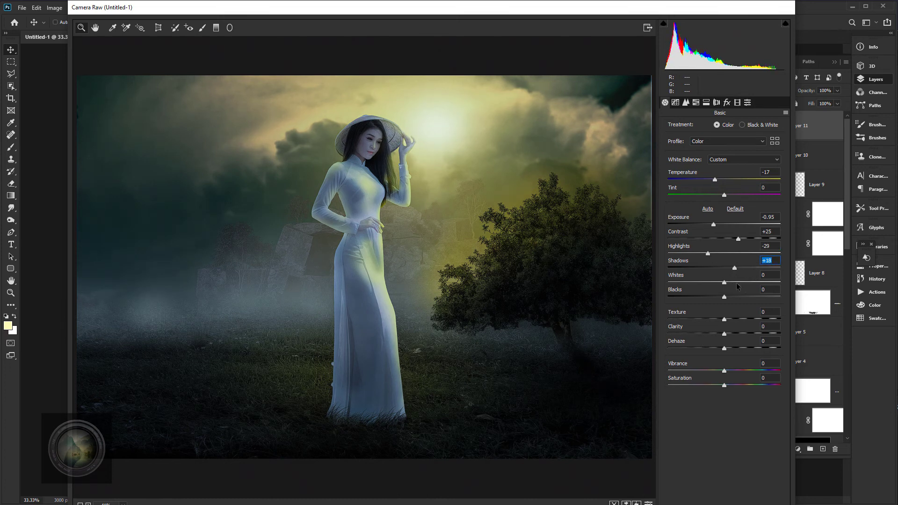
pyautogui.moveTo(738, 282); pyautogui.dragTo(735, 299)
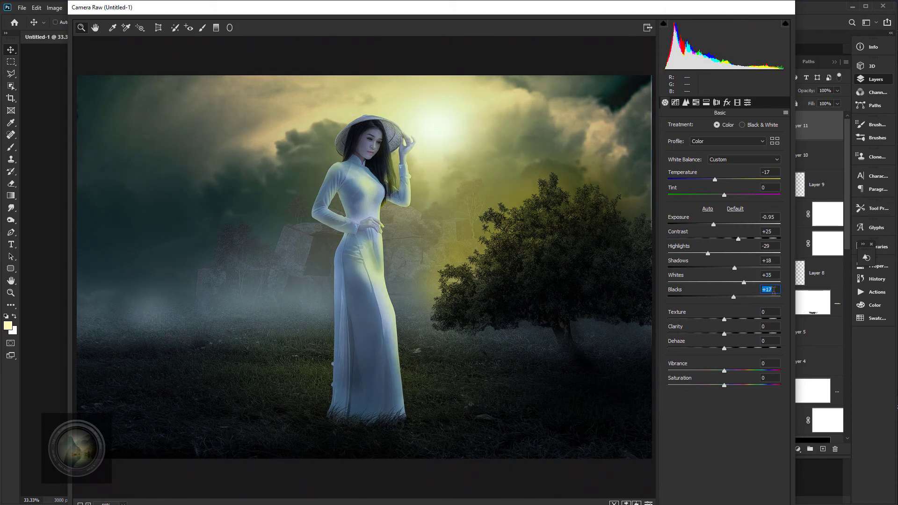
pyautogui.moveTo(729, 320); pyautogui.dragTo(729, 348)
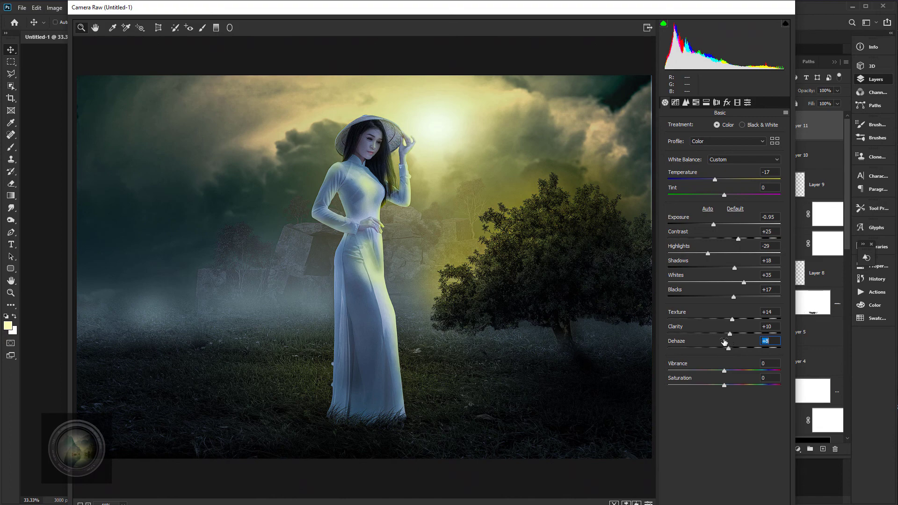
# Mute the overall colour by setting Vibrance to -16 and Saturation to -9
pyautogui.moveTo(724, 370)
pyautogui.mouseDown()
pyautogui.moveTo(715, 373)
pyautogui.moveTo(719, 385)
pyautogui.mouseUp()
pyautogui.click(716, 371)
pyautogui.click(715, 371)
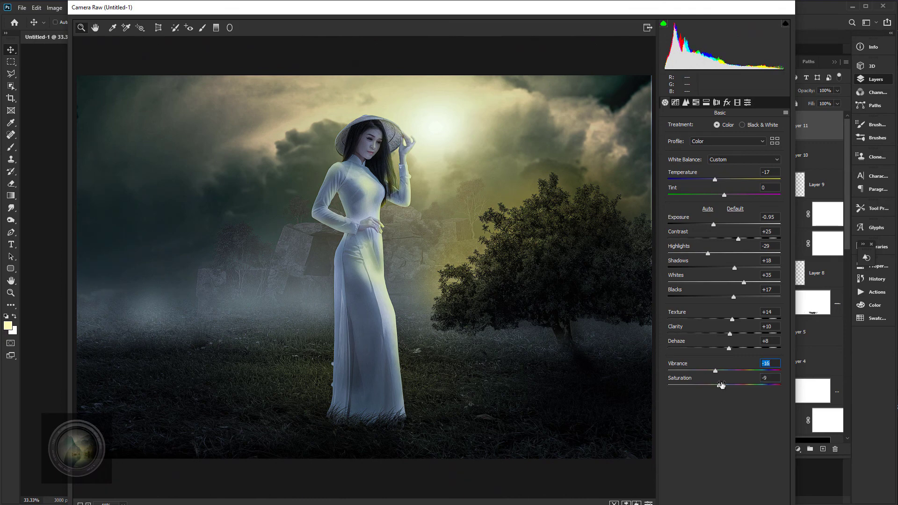
# Set the parametric tone curve's Lights to -40 and Darks to +27, and raise the luminance noise reduction
pyautogui.click(676, 103)
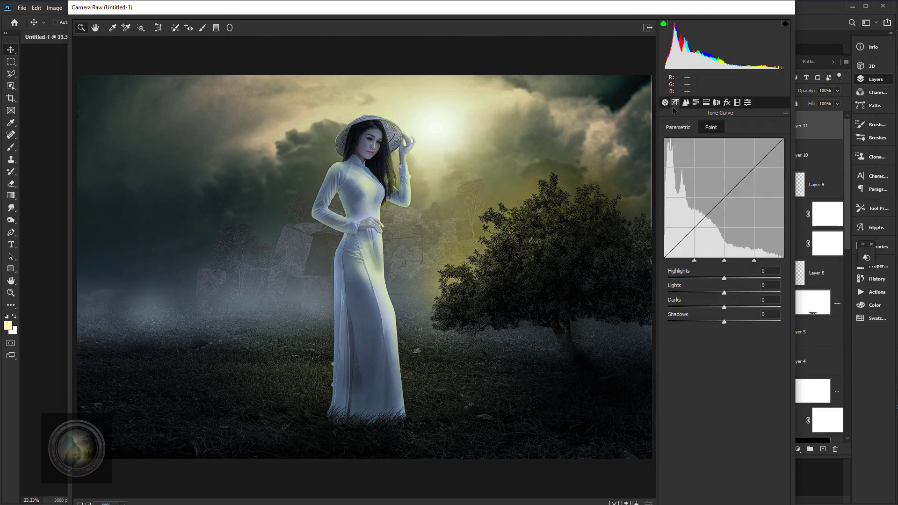
pyautogui.click(700, 293)
pyautogui.click(733, 307)
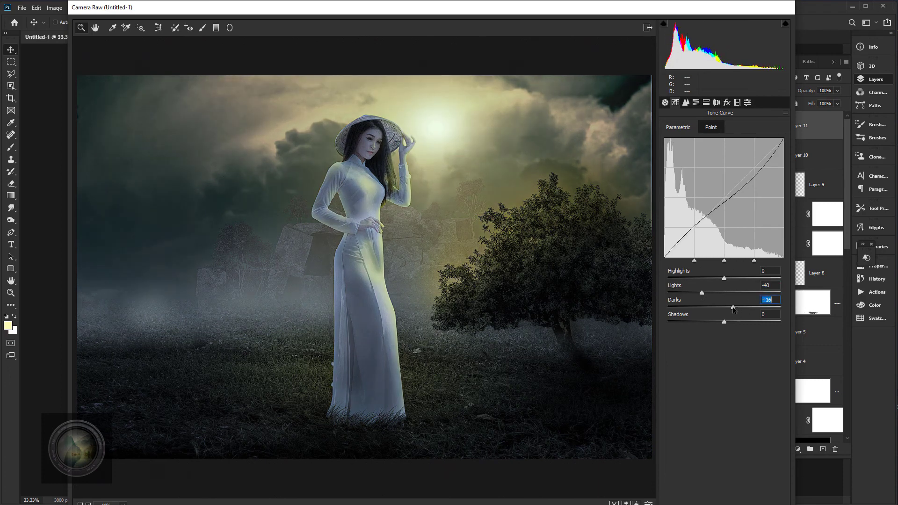
pyautogui.moveTo(733, 308); pyautogui.dragTo(739, 308)
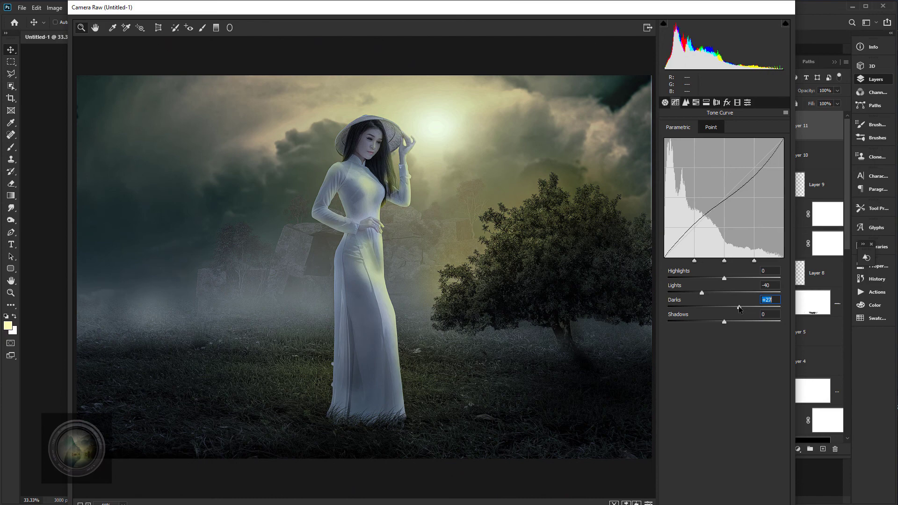
pyautogui.click(685, 103)
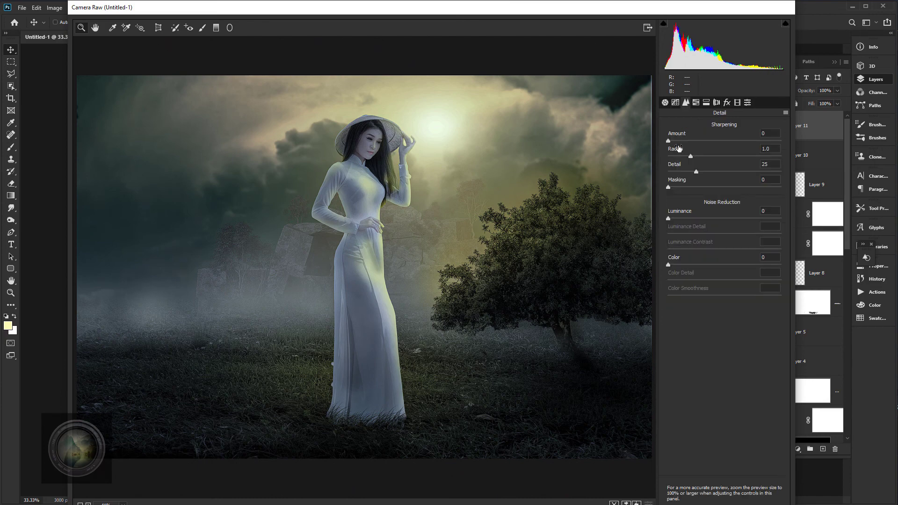
pyautogui.click(689, 217)
# Adjust the yellow and green hues in the HSL adjustments, and set yellow saturation to +100 and yellow luminance to -23
pyautogui.click(697, 103)
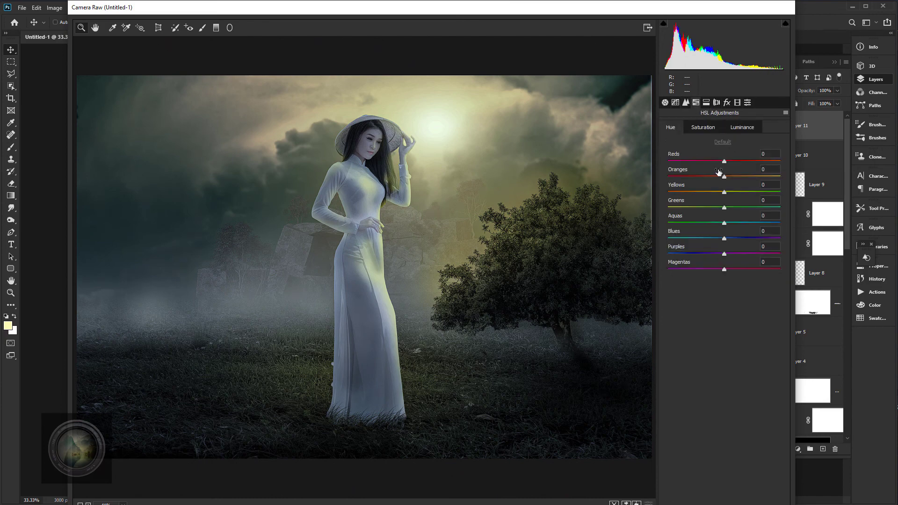
pyautogui.click(703, 192)
pyautogui.click(720, 207)
pyautogui.click(703, 127)
pyautogui.moveTo(725, 192); pyautogui.dragTo(799, 198)
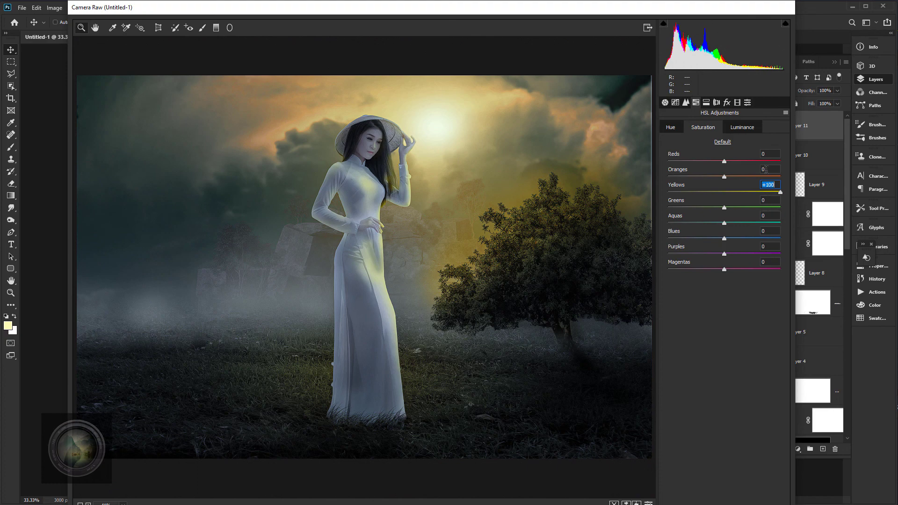
pyautogui.click(738, 131)
pyautogui.moveTo(724, 192); pyautogui.dragTo(712, 193)
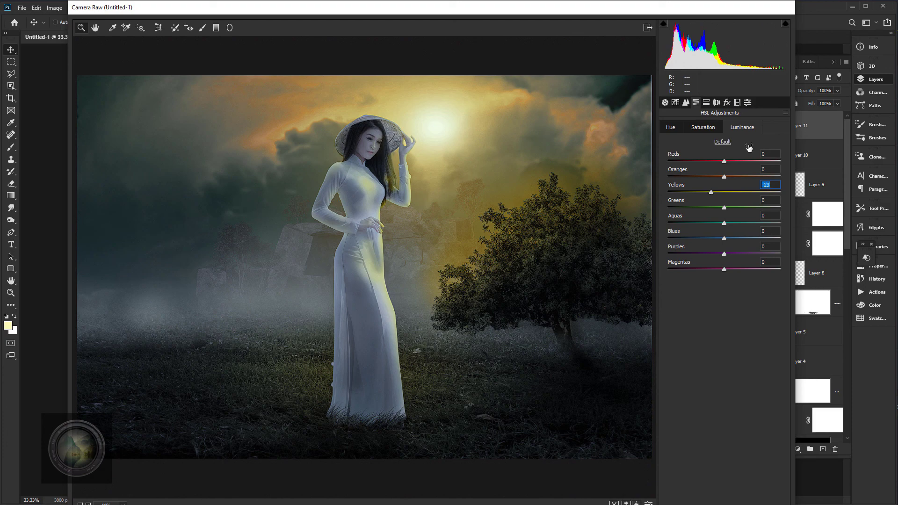
# Calibrate the green primary with Hue -31 and Saturation +3
pyautogui.click(737, 102)
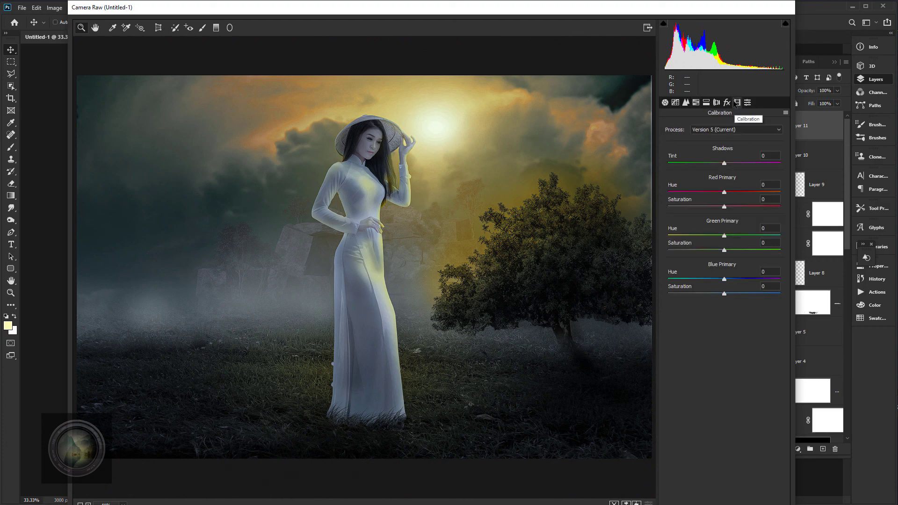
pyautogui.click(707, 236)
pyautogui.click(729, 250)
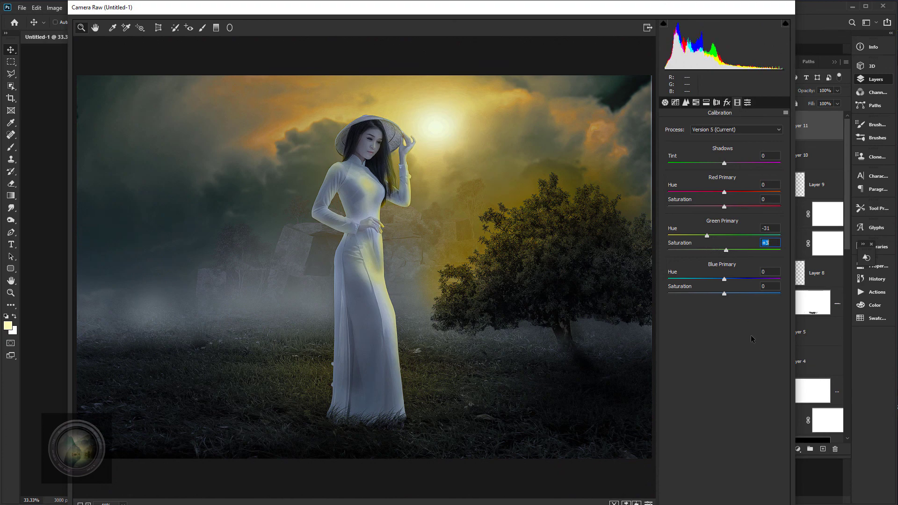
# Set the Temperature to -28 and the parametric tone curve's Shadows to +8, and apply the Camera Raw grade
pyautogui.click(665, 102)
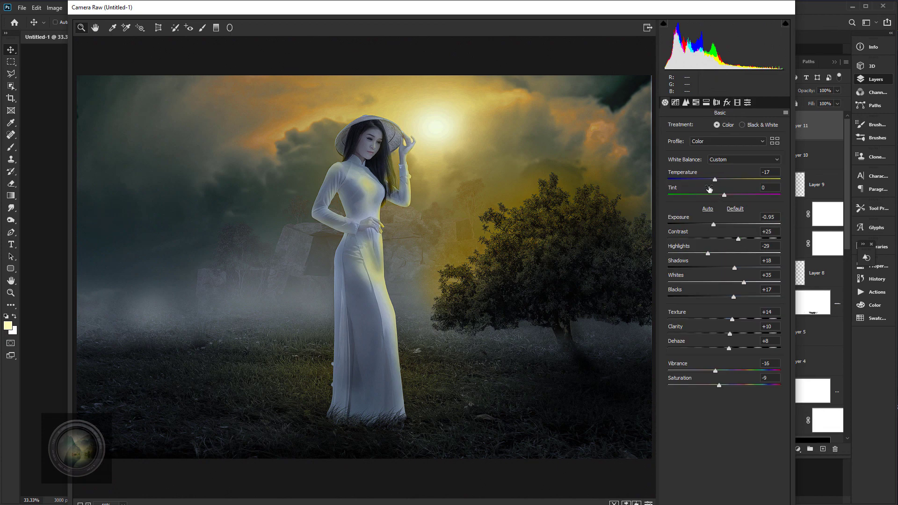
pyautogui.click(709, 180)
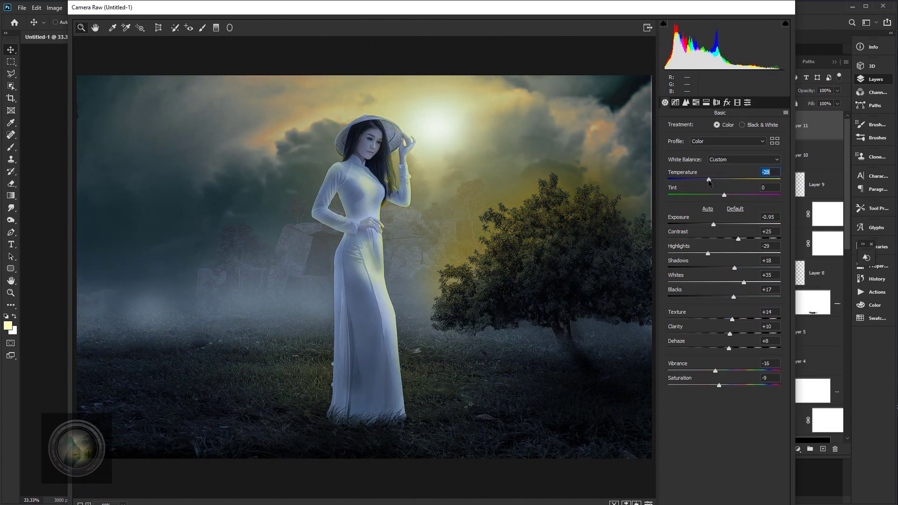
pyautogui.click(686, 103)
pyautogui.moveTo(734, 322); pyautogui.dragTo(729, 323)
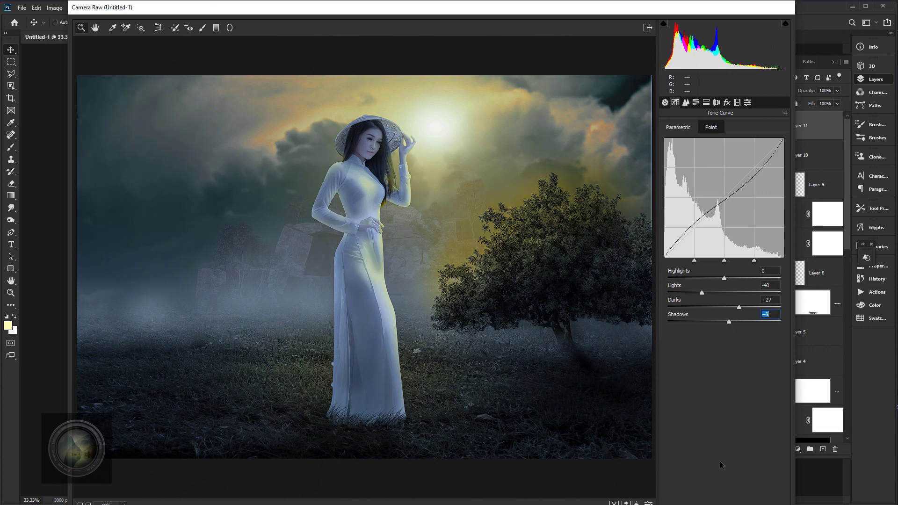
pyautogui.press('Return')
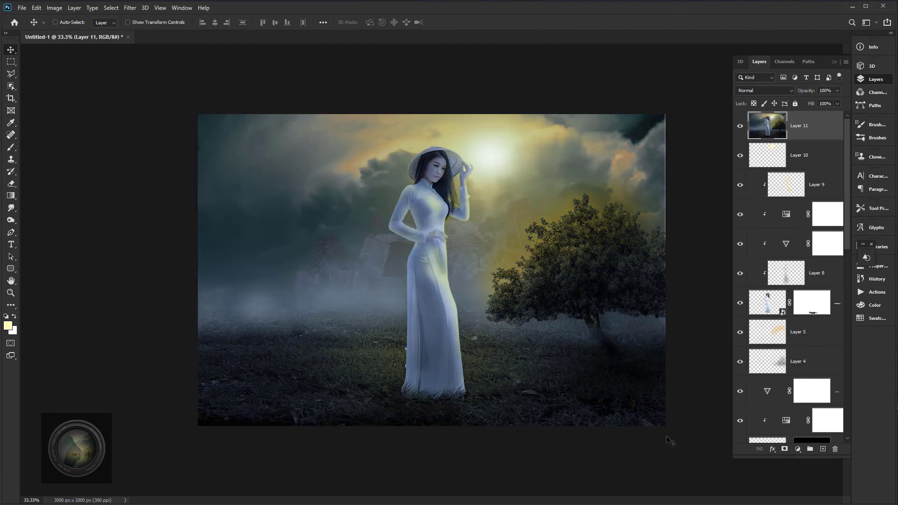
# Examine the graded composite up close around the woman and the sun
pyautogui.hotkey('ctrl', '+')
pyautogui.hotkey('ctrl', '+')
pyautogui.moveTo(560, 247); pyautogui.dragTo(524, 375)
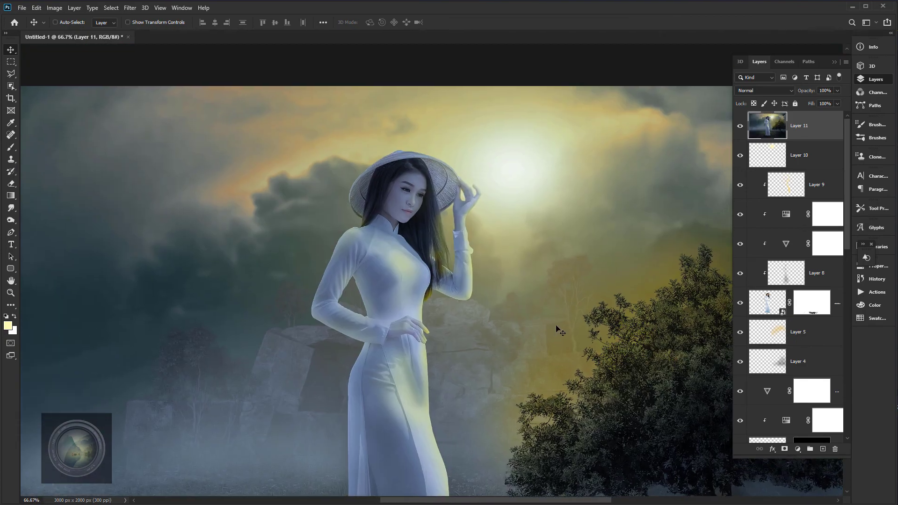
pyautogui.hotkey('ctrl', '+')
pyautogui.hotkey('ctrl', '+')
pyautogui.hotkey('ctrl', '-')
pyautogui.hotkey('ctrl', '-')
pyautogui.hotkey('ctrl', '-')
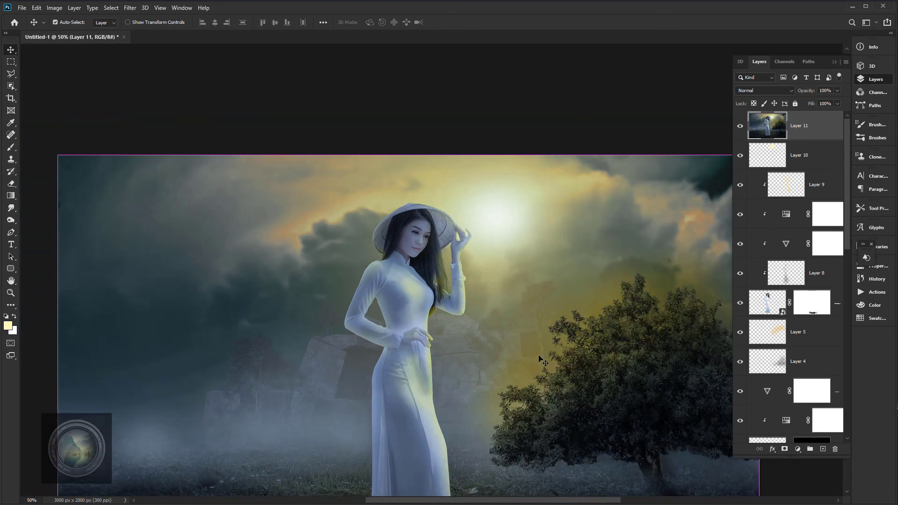
# Add a Levels adjustment above the graded layer with input levels 6, 1.08 and 222
pyautogui.click(797, 449)
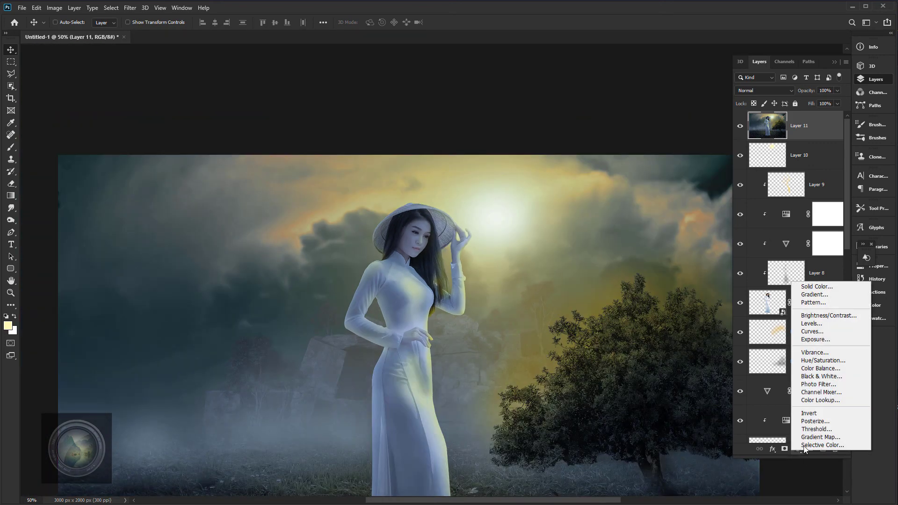
pyautogui.click(820, 326)
pyautogui.moveTo(825, 360); pyautogui.dragTo(809, 361)
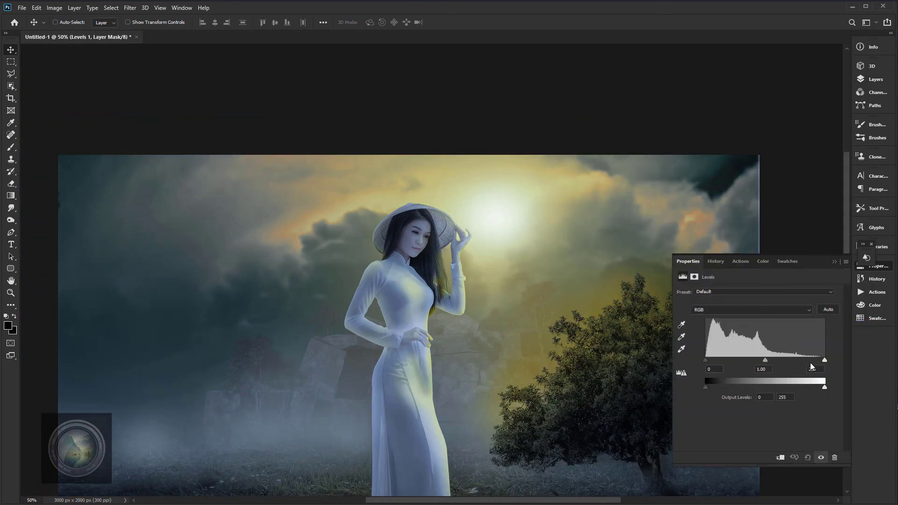
pyautogui.moveTo(705, 360); pyautogui.dragTo(756, 359)
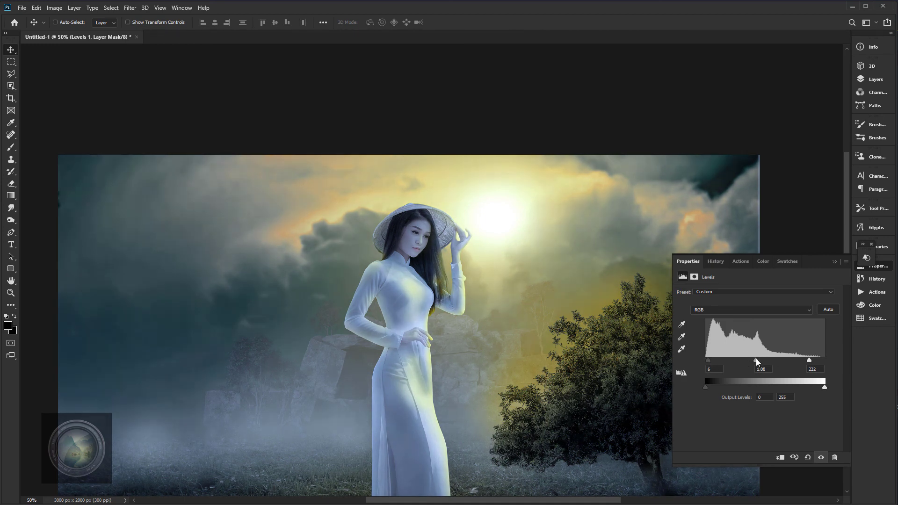
# Invert the Levels mask to black and reveal the brightening around the sun and woman with white radial gradients
pyautogui.click(873, 79)
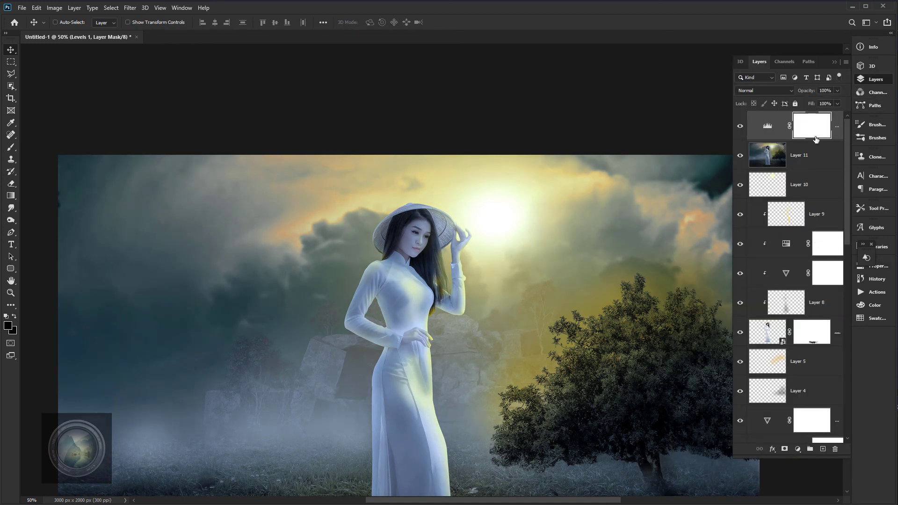
pyautogui.hotkey('ctrl', 'i')
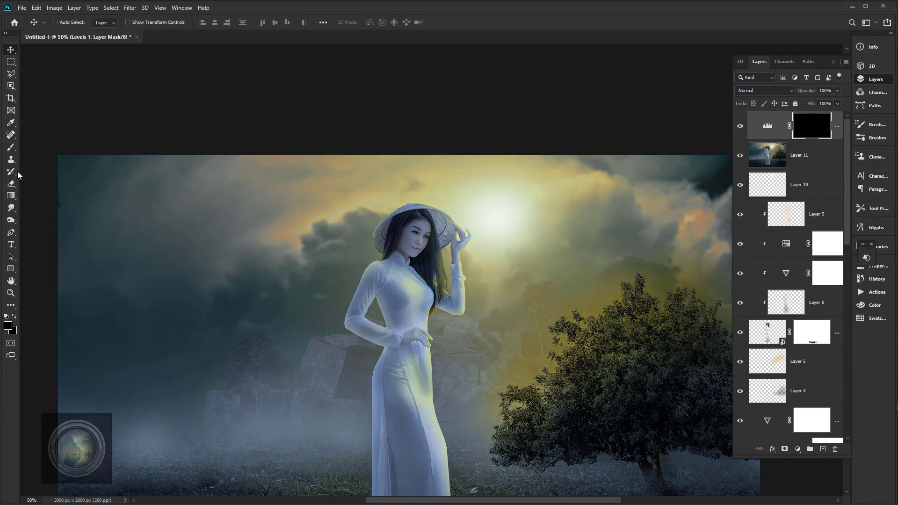
pyautogui.click(11, 196)
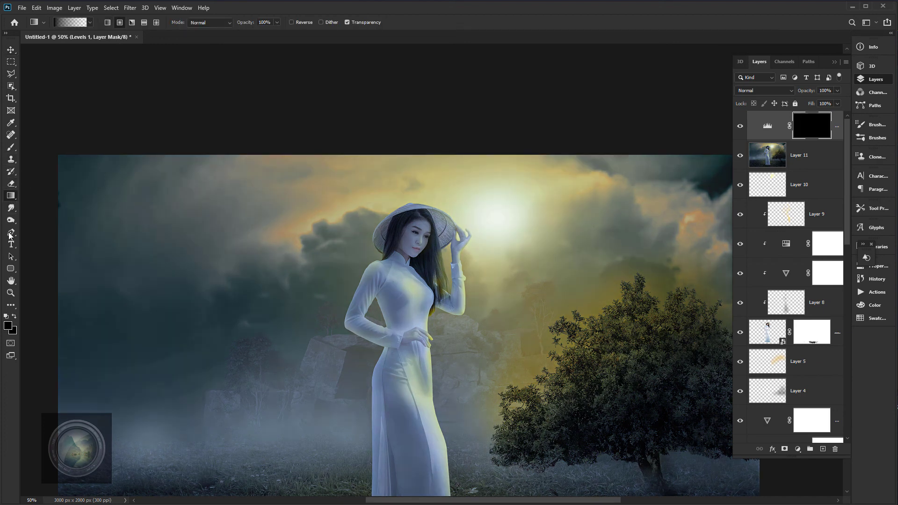
pyautogui.click(14, 319)
pyautogui.moveTo(418, 243); pyautogui.dragTo(390, 299)
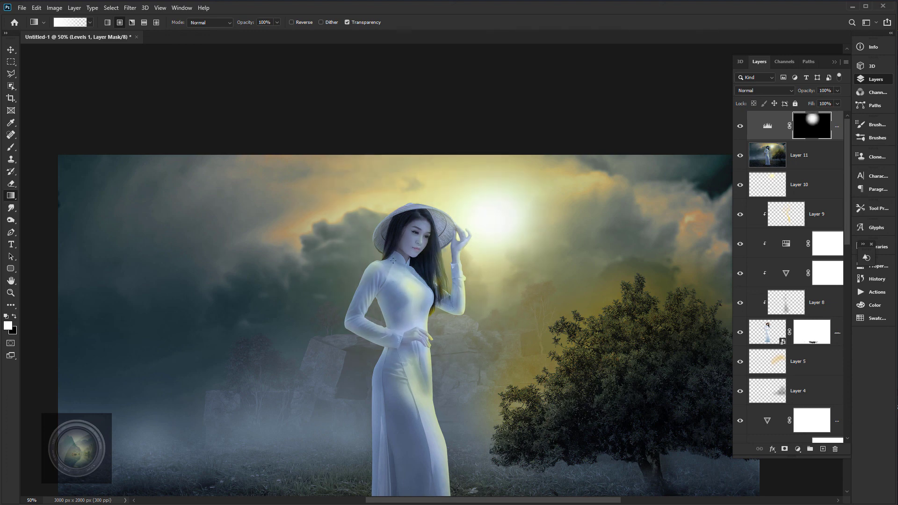
pyautogui.moveTo(393, 260)
pyautogui.mouseDown()
pyautogui.moveTo(436, 397)
pyautogui.moveTo(468, 374)
pyautogui.mouseUp()
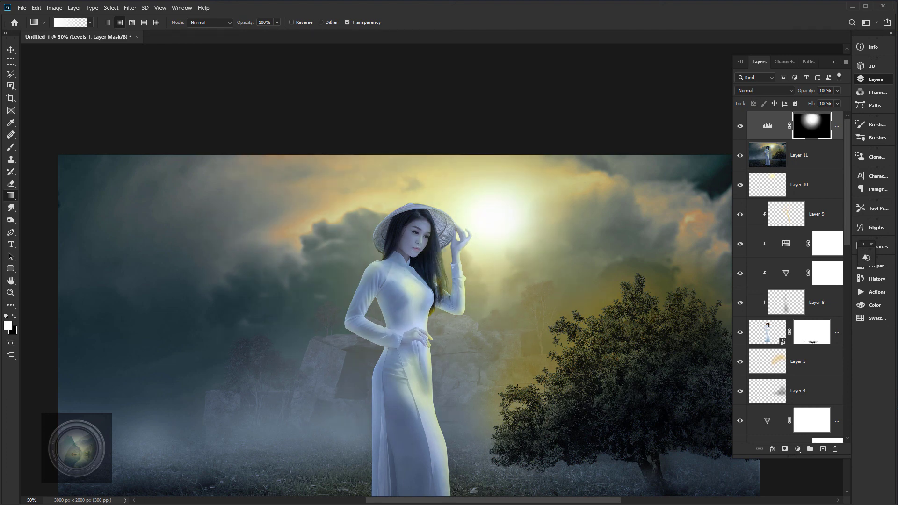
# Compare the composite with all layers other than the woman's layer toggled off and on
pyautogui.hotkey('ctrl', '-')
pyautogui.scroll(-5, 785, 317)
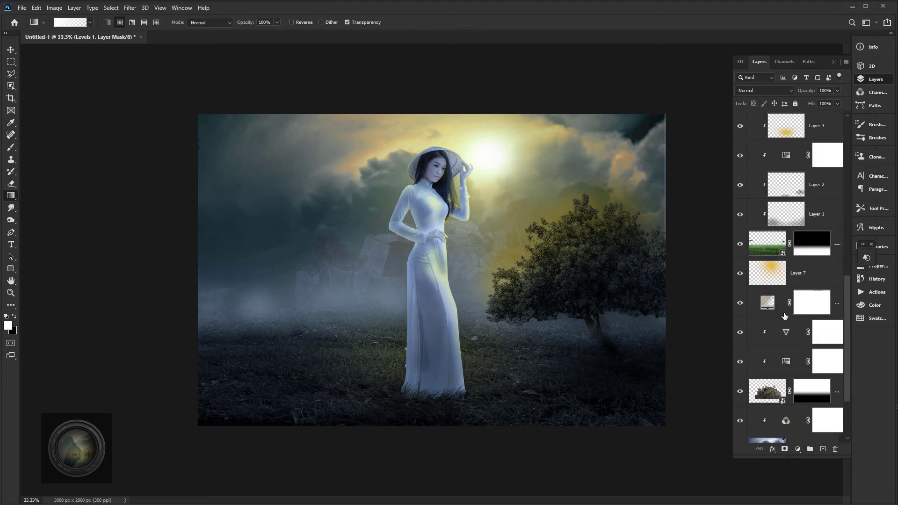
pyautogui.scroll(5, 785, 316)
pyautogui.scroll(1, 779, 303)
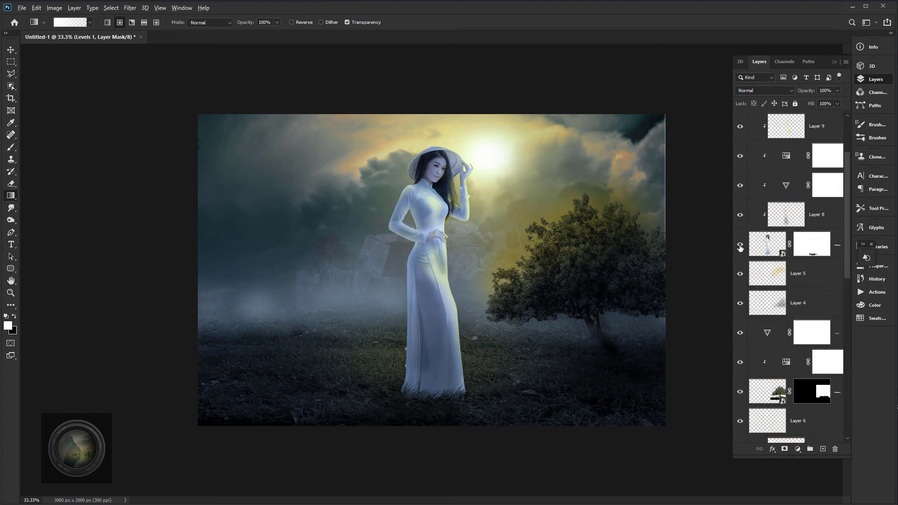
pyautogui.keyDown('alt'); pyautogui.click(740, 245); pyautogui.keyUp('alt')
pyautogui.keyDown('alt'); pyautogui.click(740, 246); pyautogui.keyUp('alt')
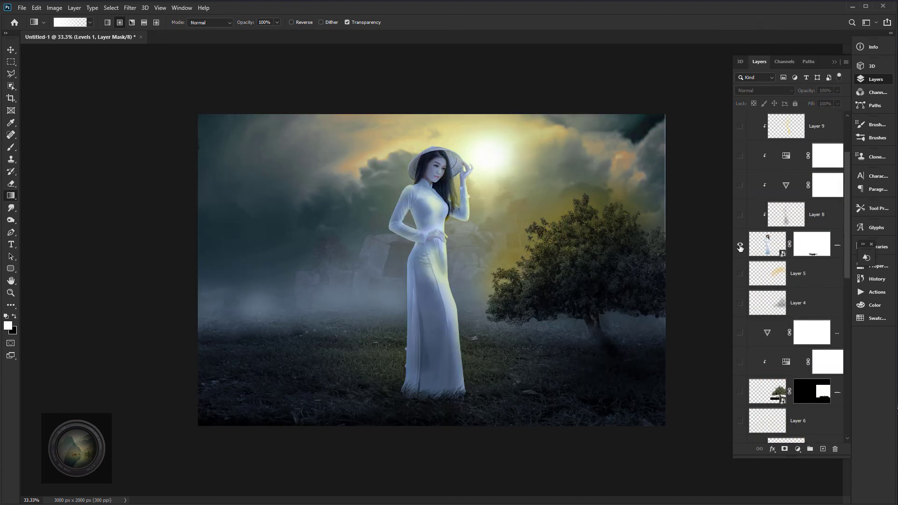
pyautogui.keyDown('alt'); pyautogui.click(740, 245); pyautogui.keyUp('alt')
pyautogui.keyDown('alt'); pyautogui.click(740, 245); pyautogui.keyUp('alt')
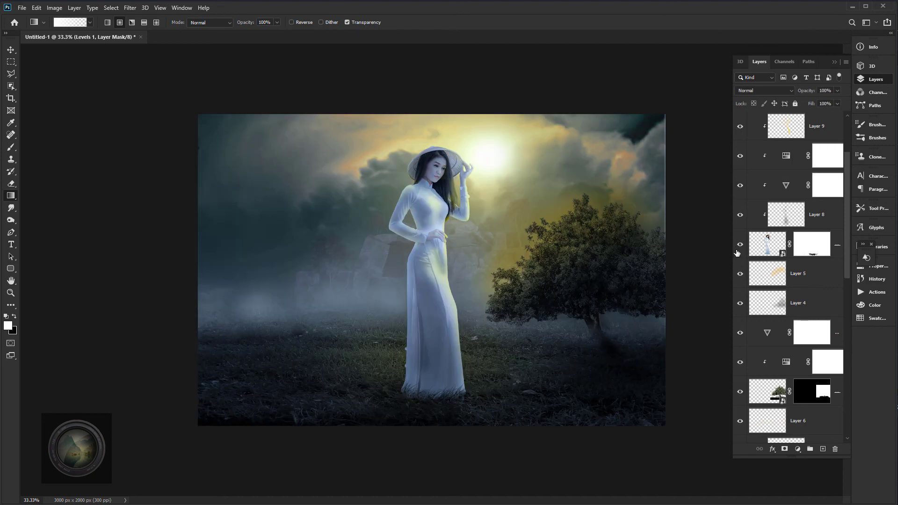
# Inspect the light on the woman's face, hair, hands and dress at close range
pyautogui.hotkey('ctrl', '+')
pyautogui.hotkey('ctrl', '+')
pyautogui.moveTo(559, 208); pyautogui.dragTo(553, 365)
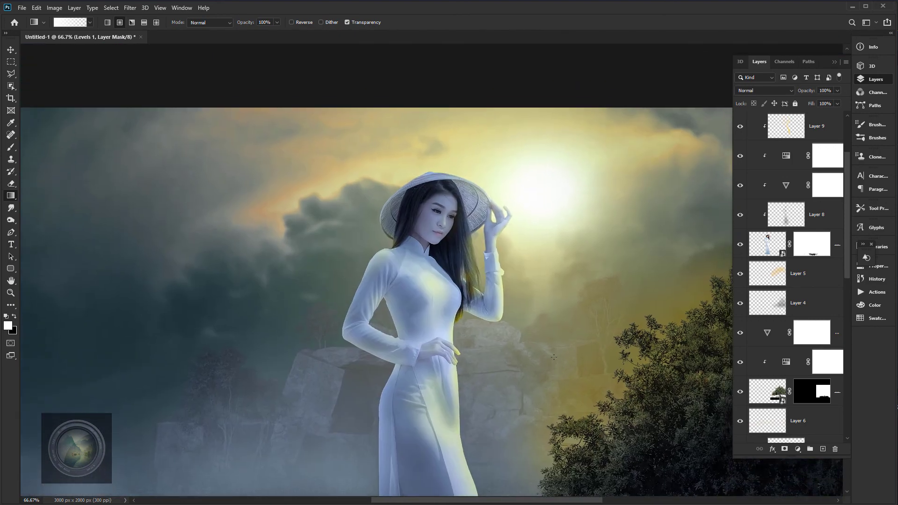
pyautogui.hotkey('ctrl', '+')
pyautogui.hotkey('ctrl', '+')
pyautogui.hotkey('ctrl', '-')
pyautogui.hotkey('ctrl', '-')
pyautogui.hotkey('ctrl', '+')
pyautogui.hotkey('ctrl', '+')
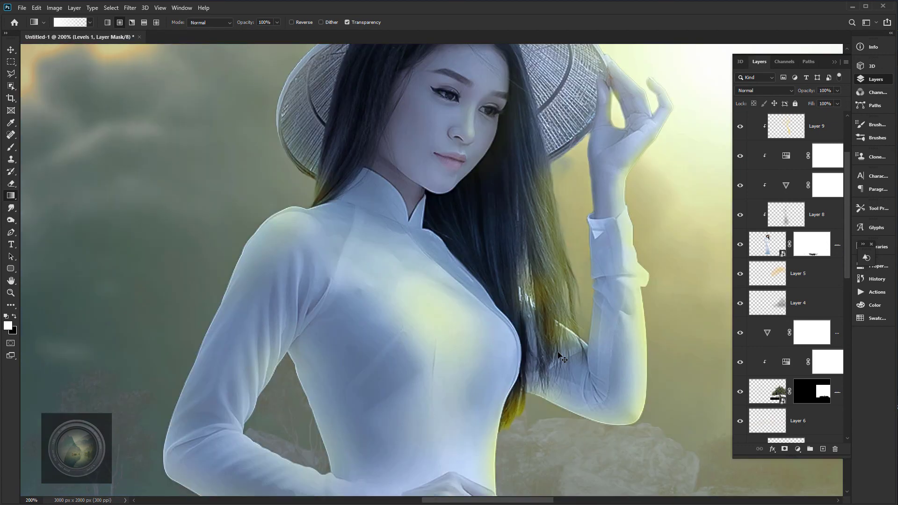
pyautogui.hotkey('ctrl', '-')
pyautogui.moveTo(557, 352); pyautogui.dragTo(561, 286)
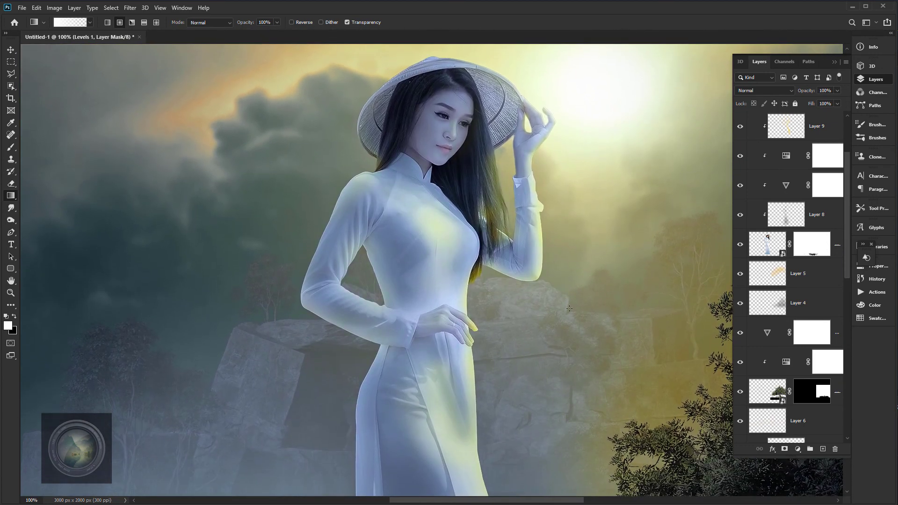